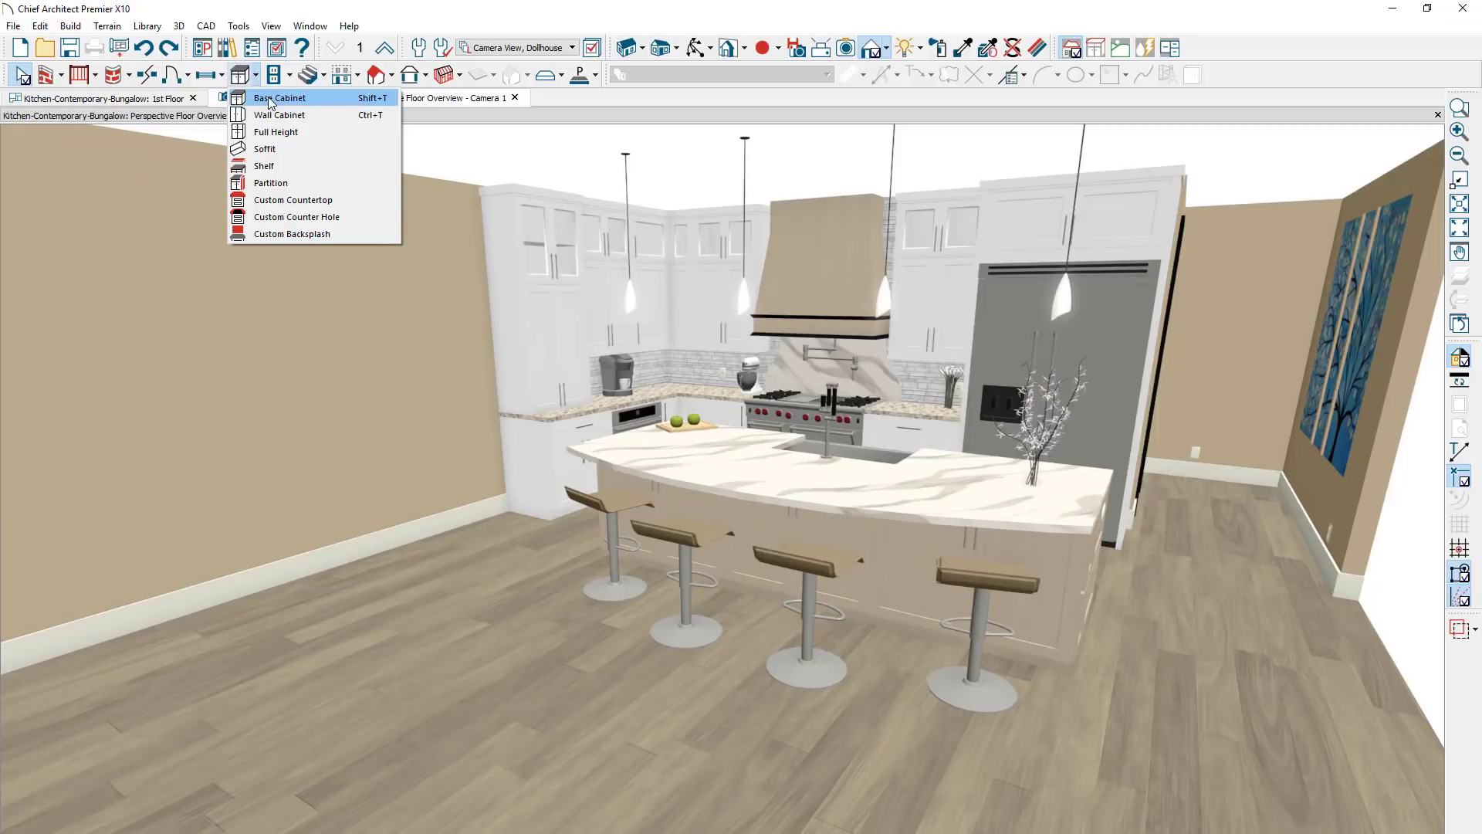
# Place a base cabinet against the blank tan wall beside the kitchen
pyautogui.click(270, 100)
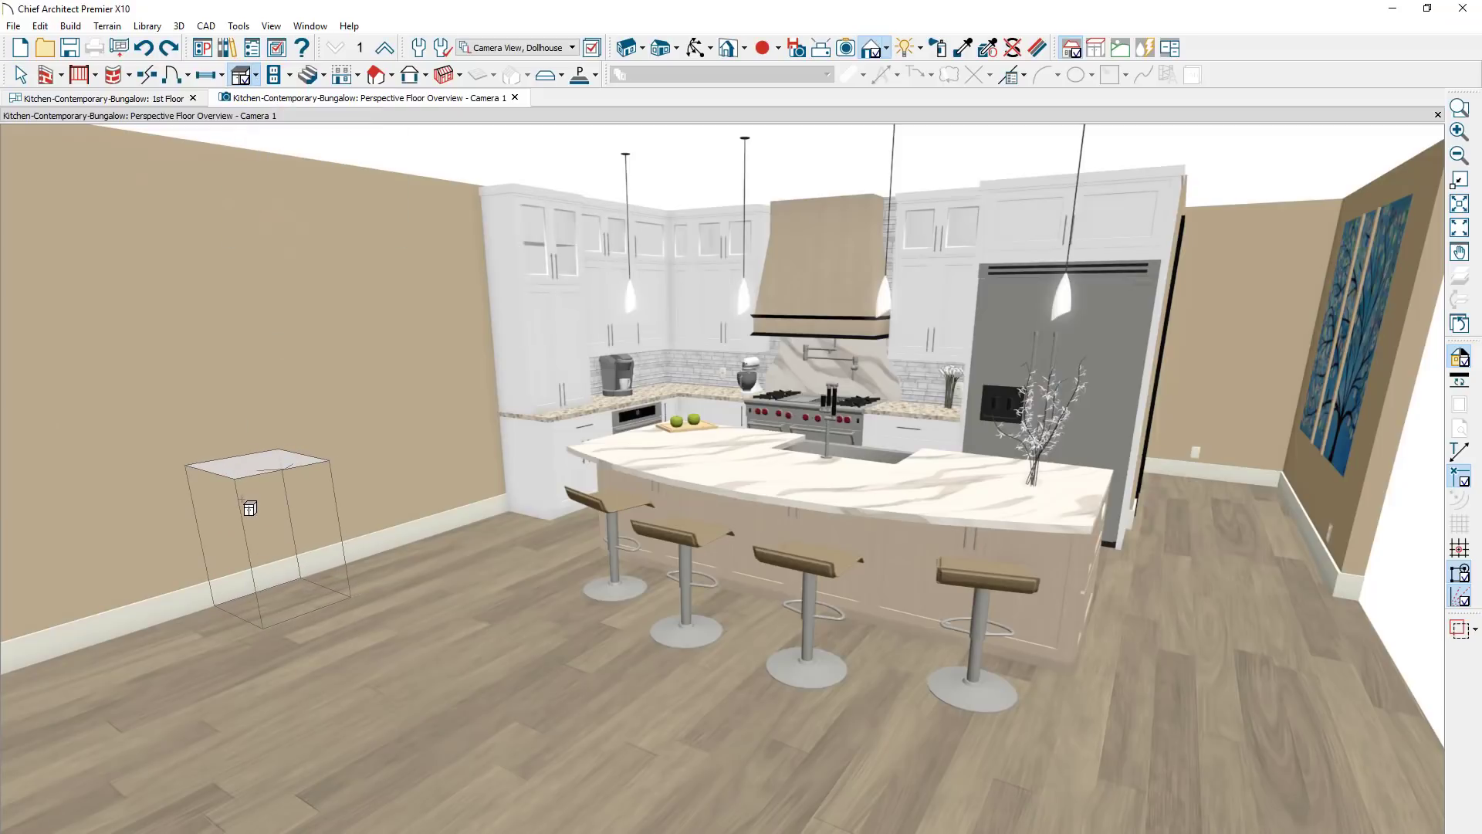
pyautogui.click(249, 508)
pyautogui.press('Escape')
pyautogui.scroll(3, 221, 562)
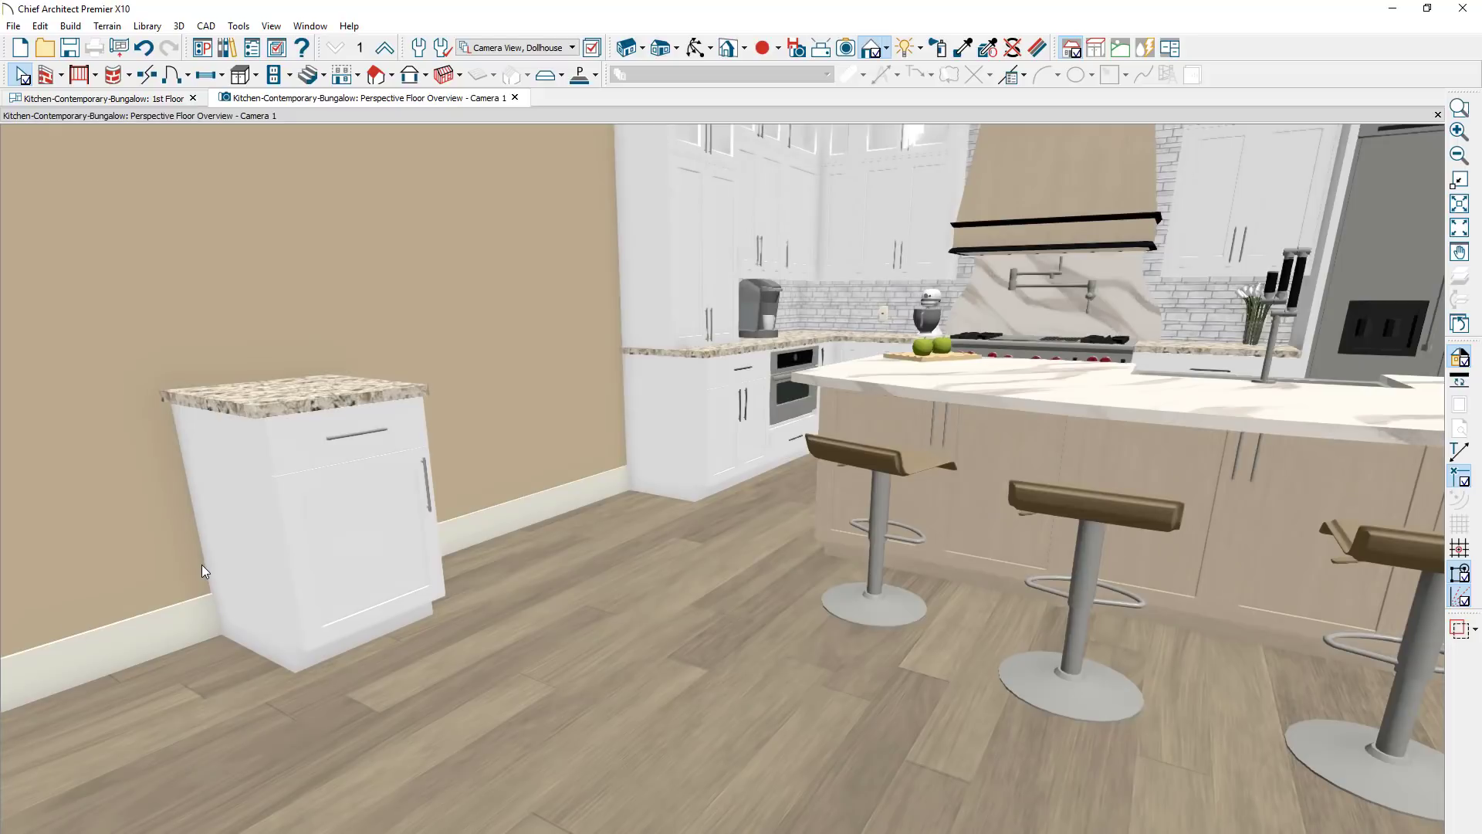
# Set the new base cabinet's countertop thickness to 0" and its height to 34.5"
pyautogui.click(310, 568)
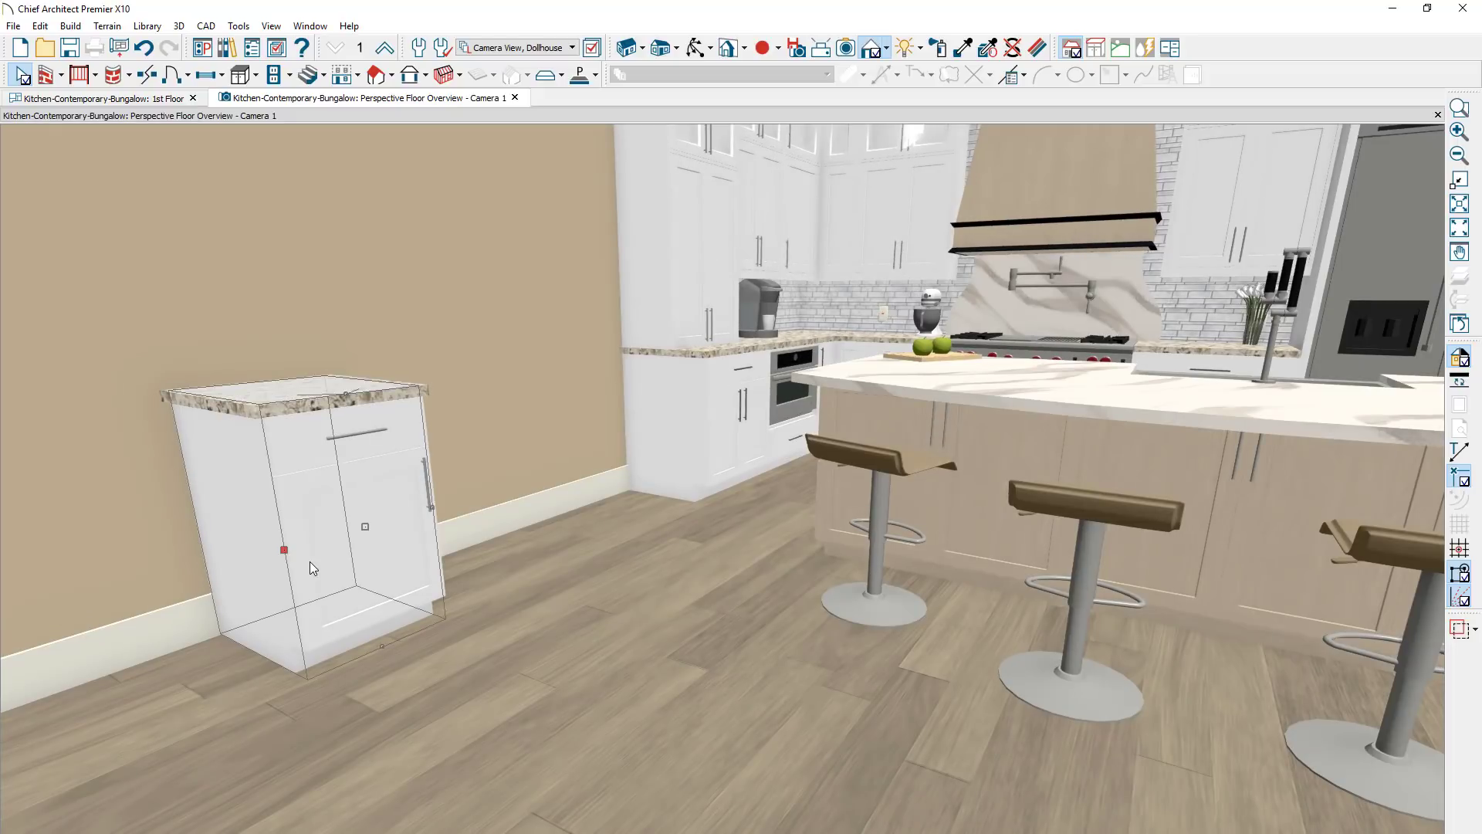
pyautogui.doubleClick(309, 562)
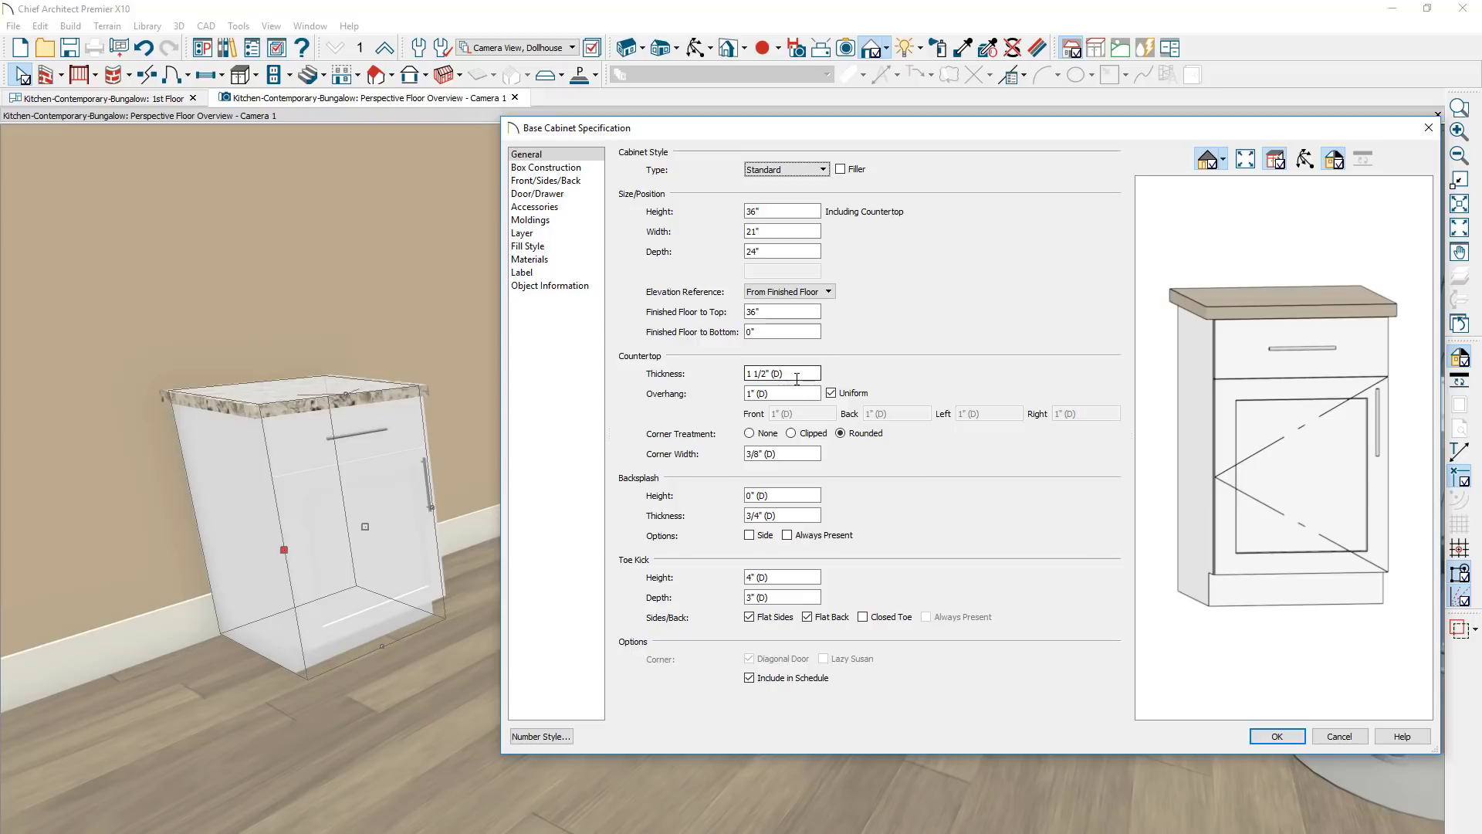
pyautogui.moveTo(803, 375); pyautogui.dragTo(703, 376)
pyautogui.write('0')
pyautogui.press('Tab')
pyautogui.moveTo(772, 211); pyautogui.dragTo(745, 222)
pyautogui.write('34.5')
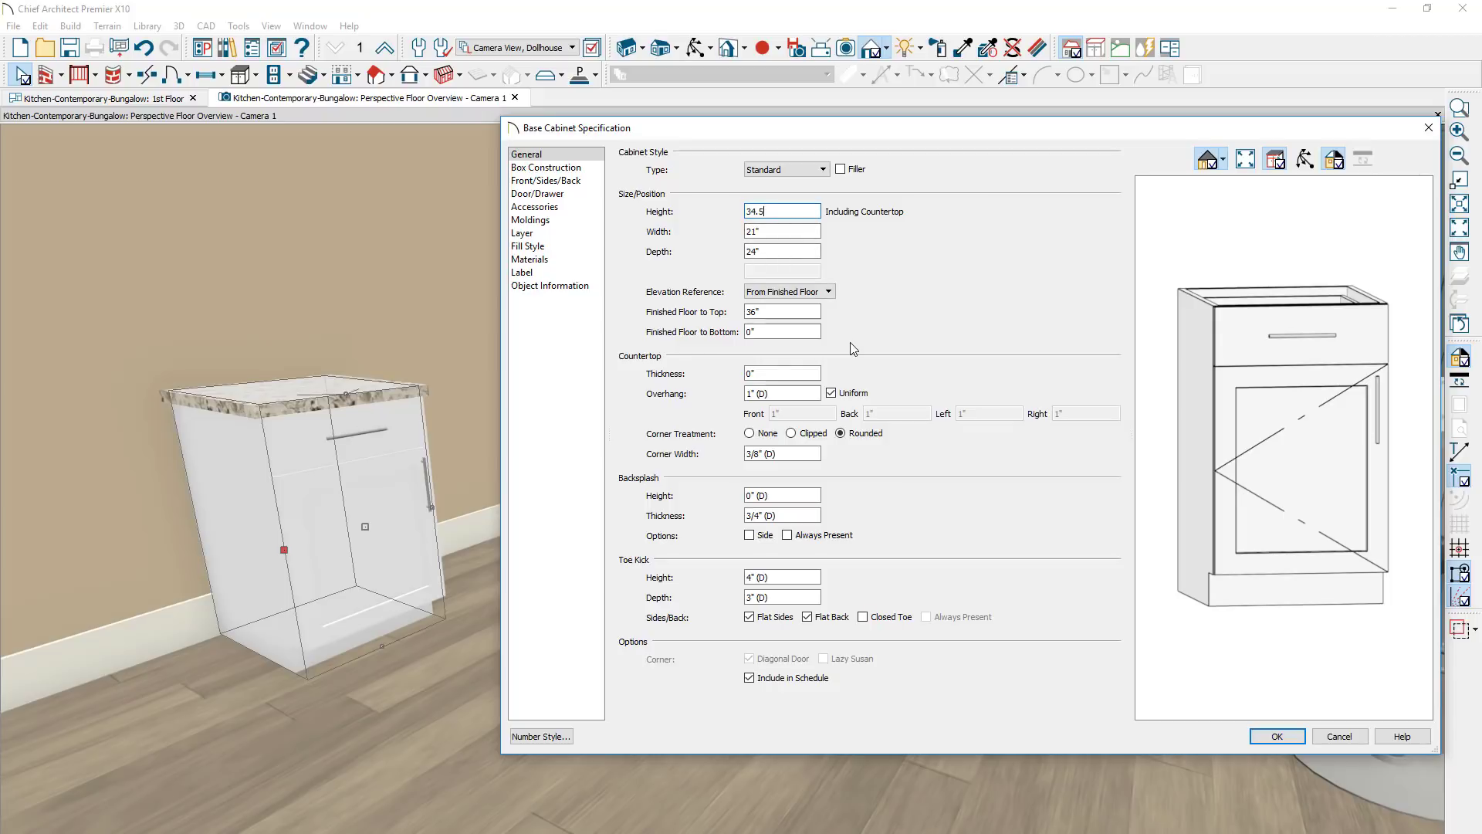
pyautogui.press('Return')
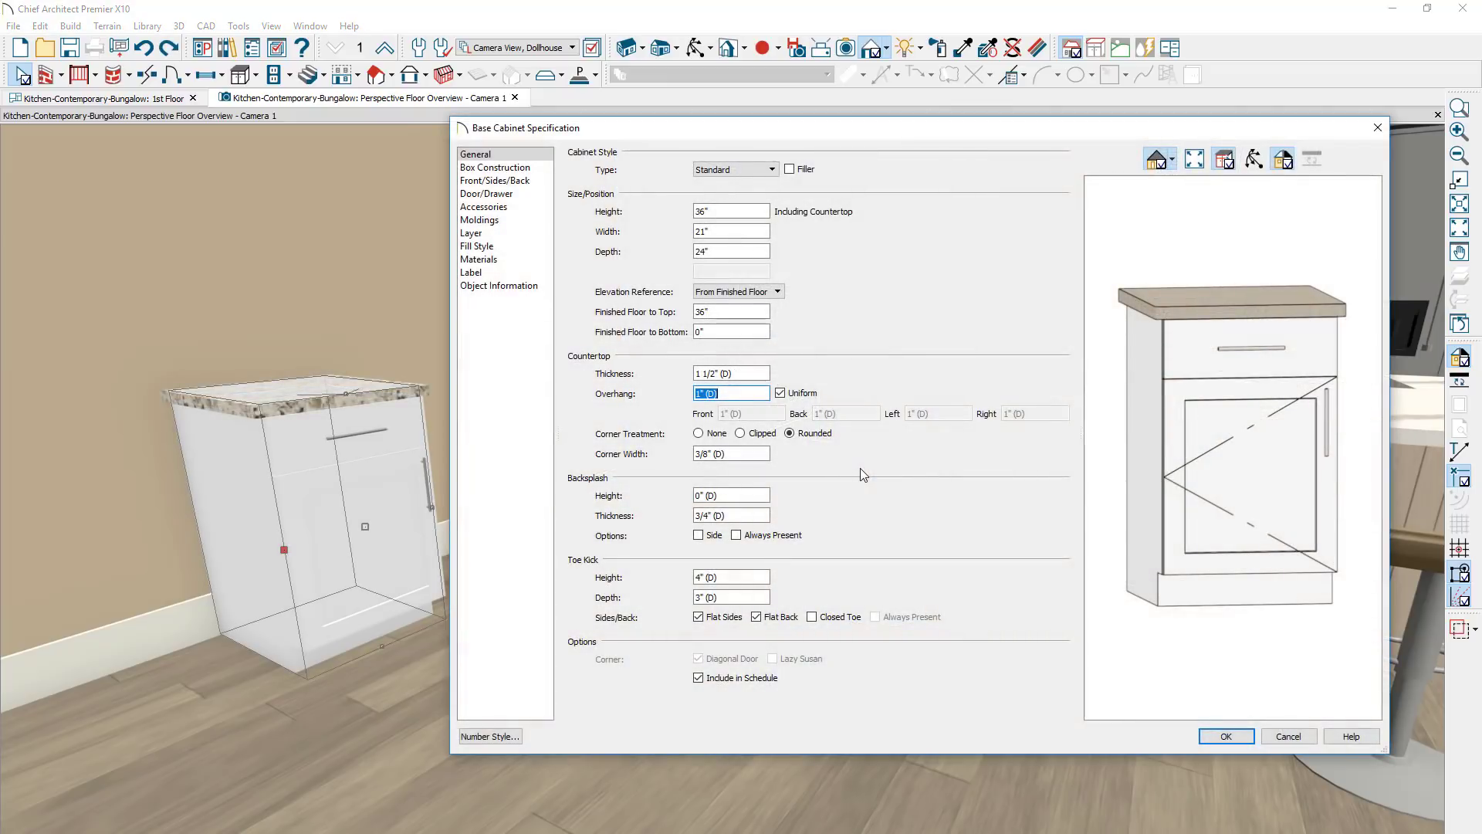
# Make the base cabinet's countertop overhang non-uniform and set the left overhang to 0"
pyautogui.click(737, 394)
pyautogui.click(780, 393)
pyautogui.click(788, 433)
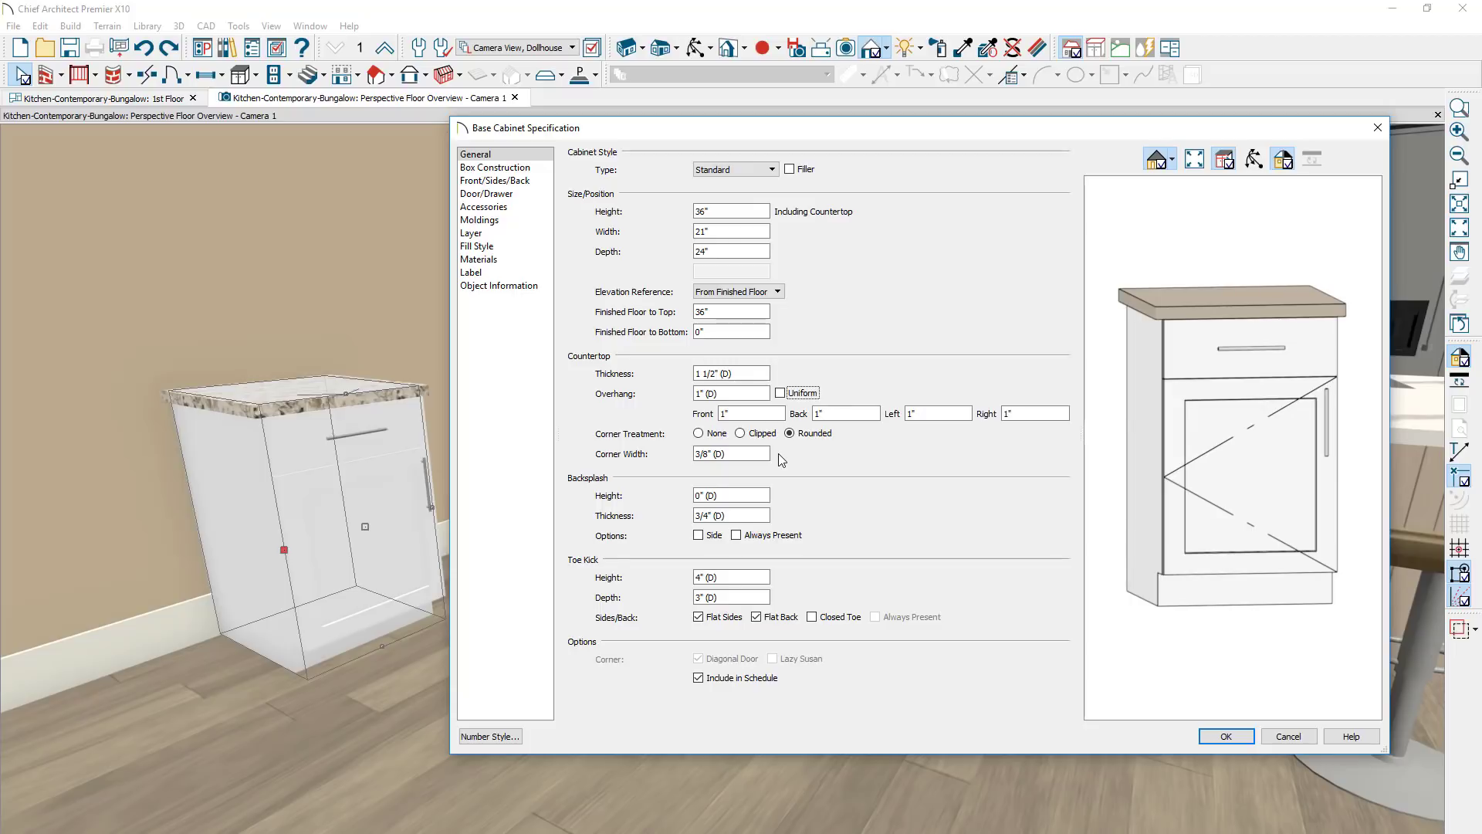
pyautogui.doubleClick(914, 414)
pyautogui.write('0')
pyautogui.press('Tab')
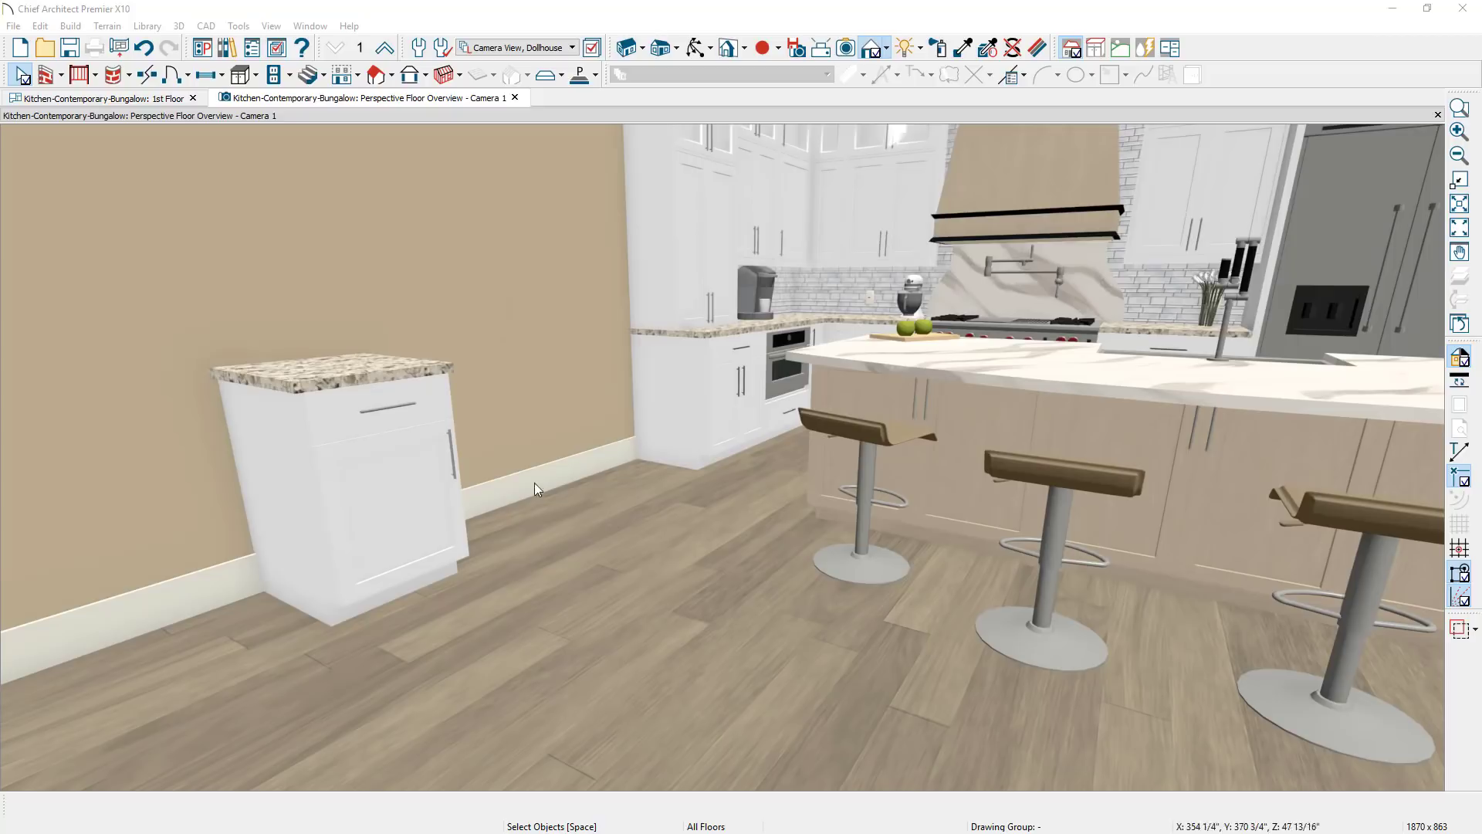
# Generate a custom countertop from the base cabinet and extend its front edge outward into the room
pyautogui.click(399, 521)
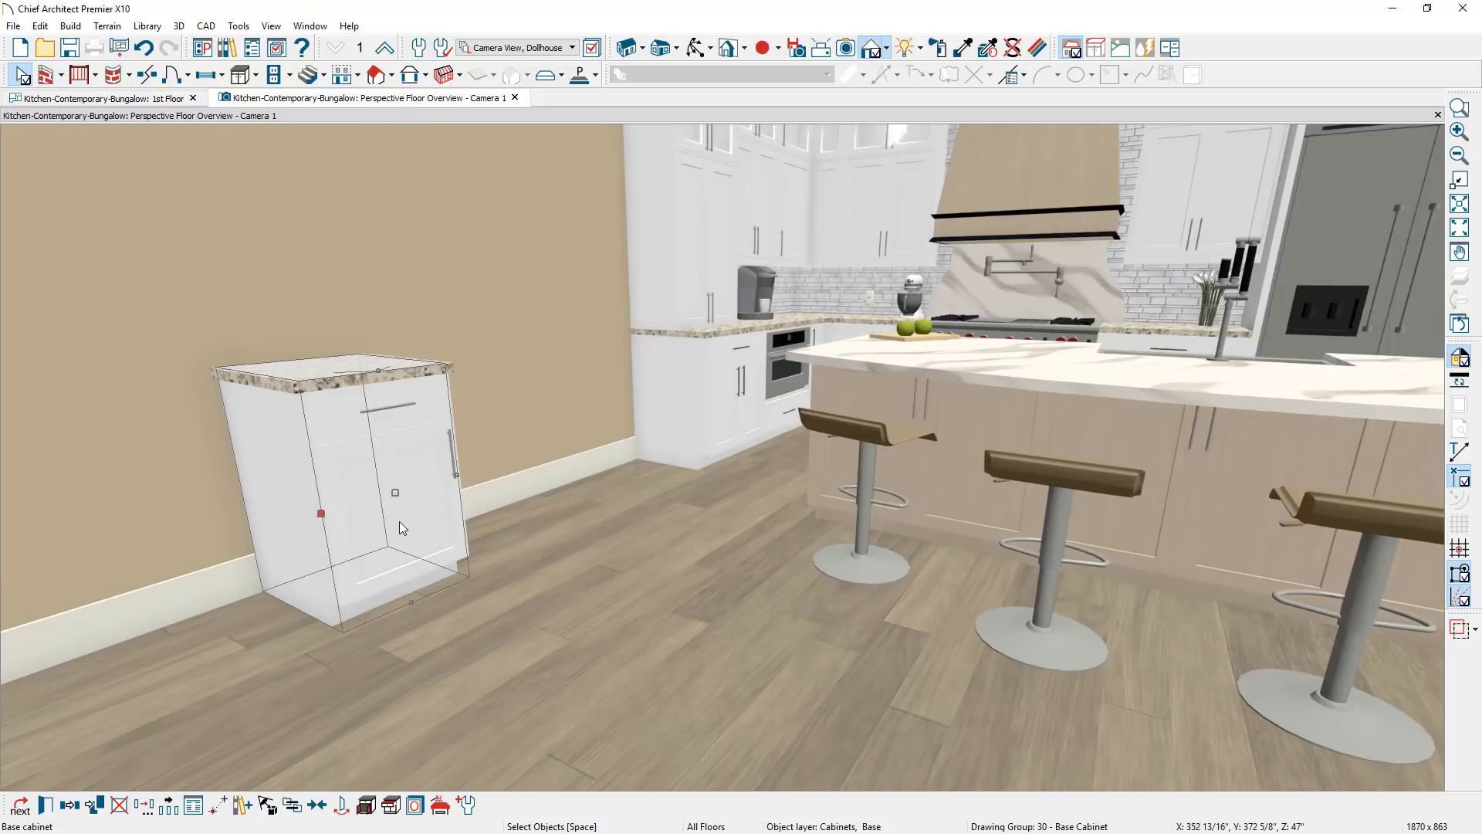
pyautogui.click(443, 813)
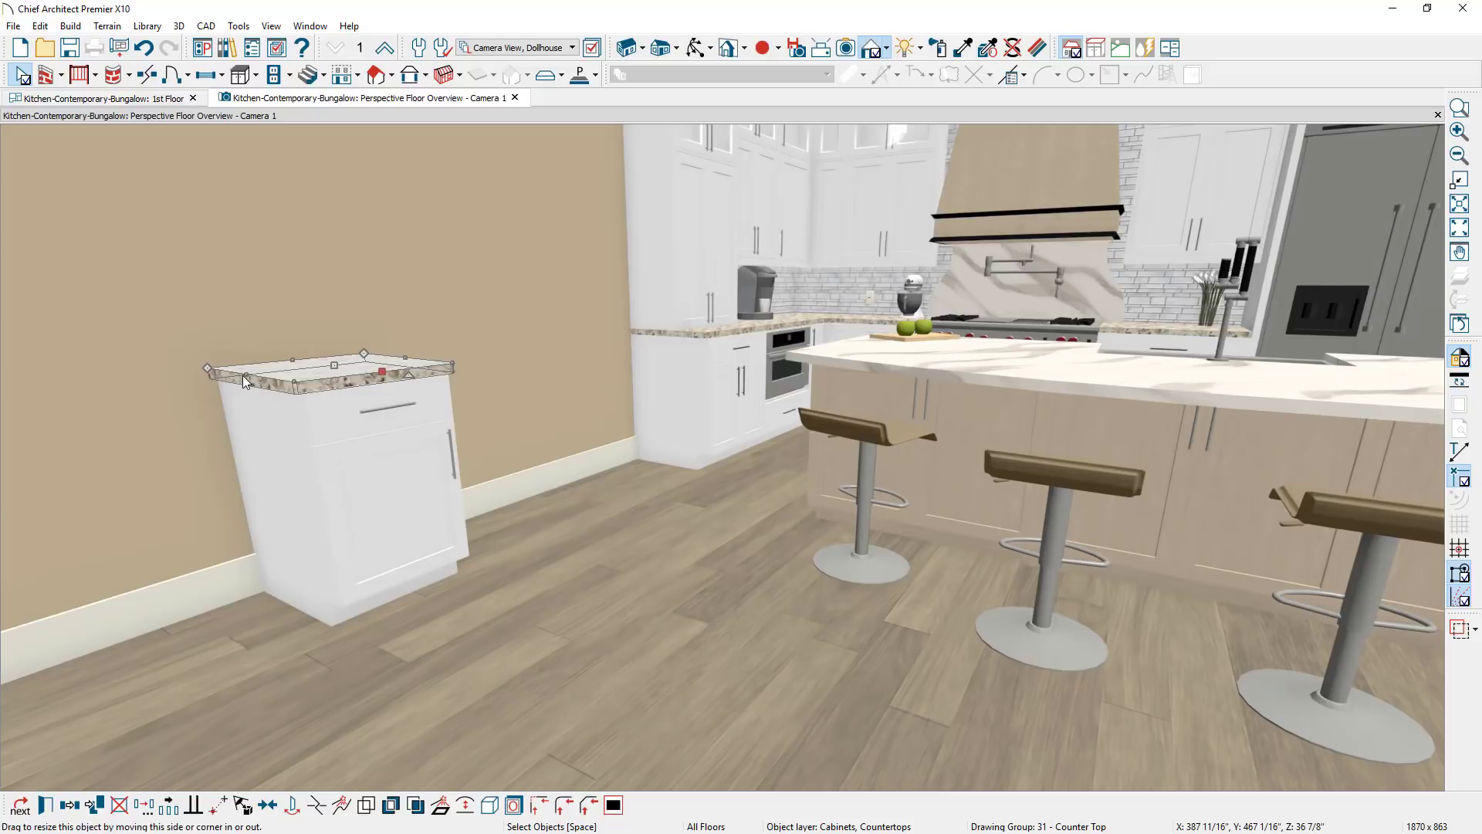
pyautogui.moveTo(382, 371); pyautogui.dragTo(522, 422)
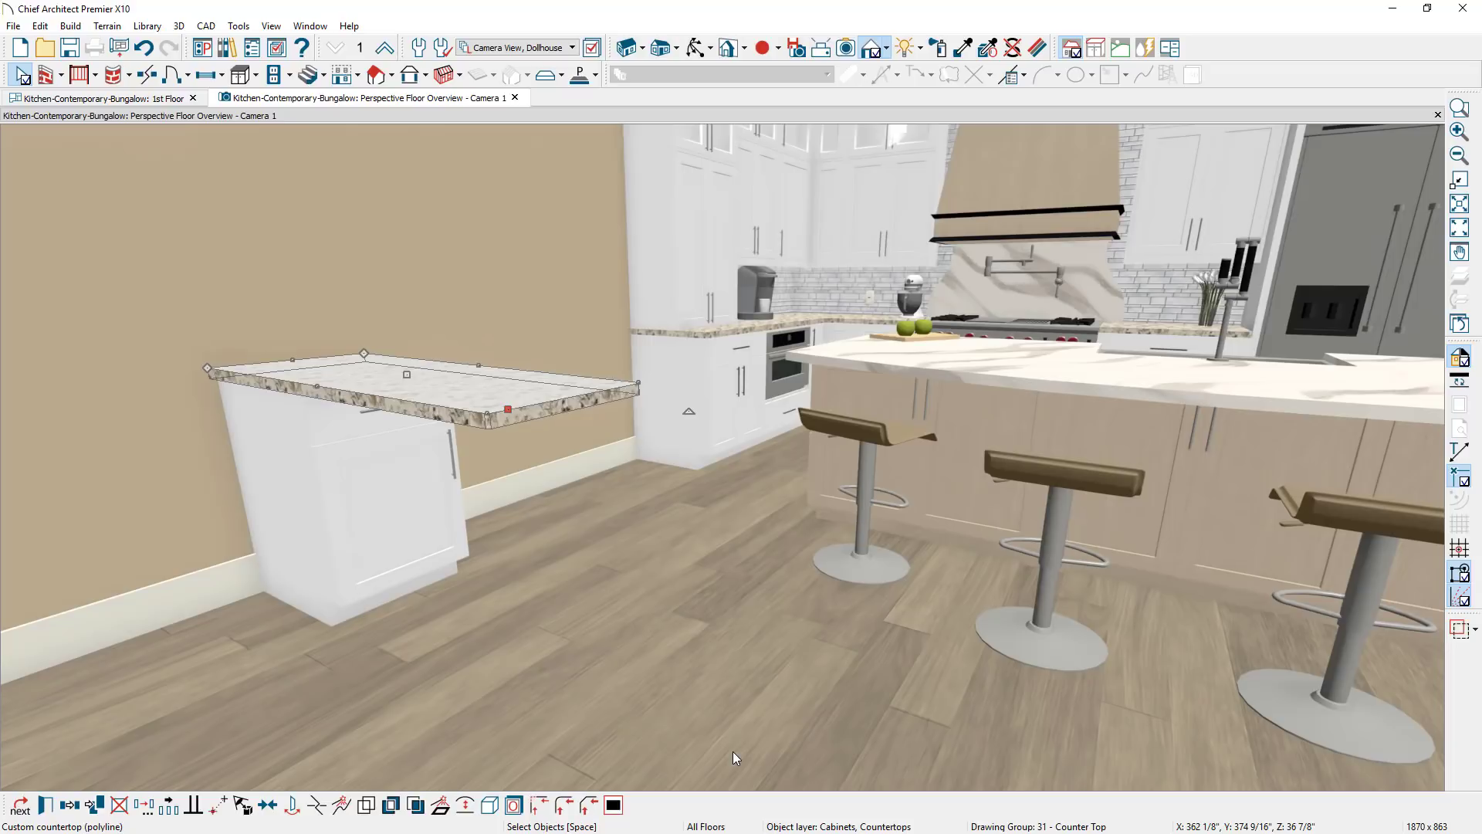
# Delete the base cabinet's extended custom countertop and undo the deletion
pyautogui.press('Delete')
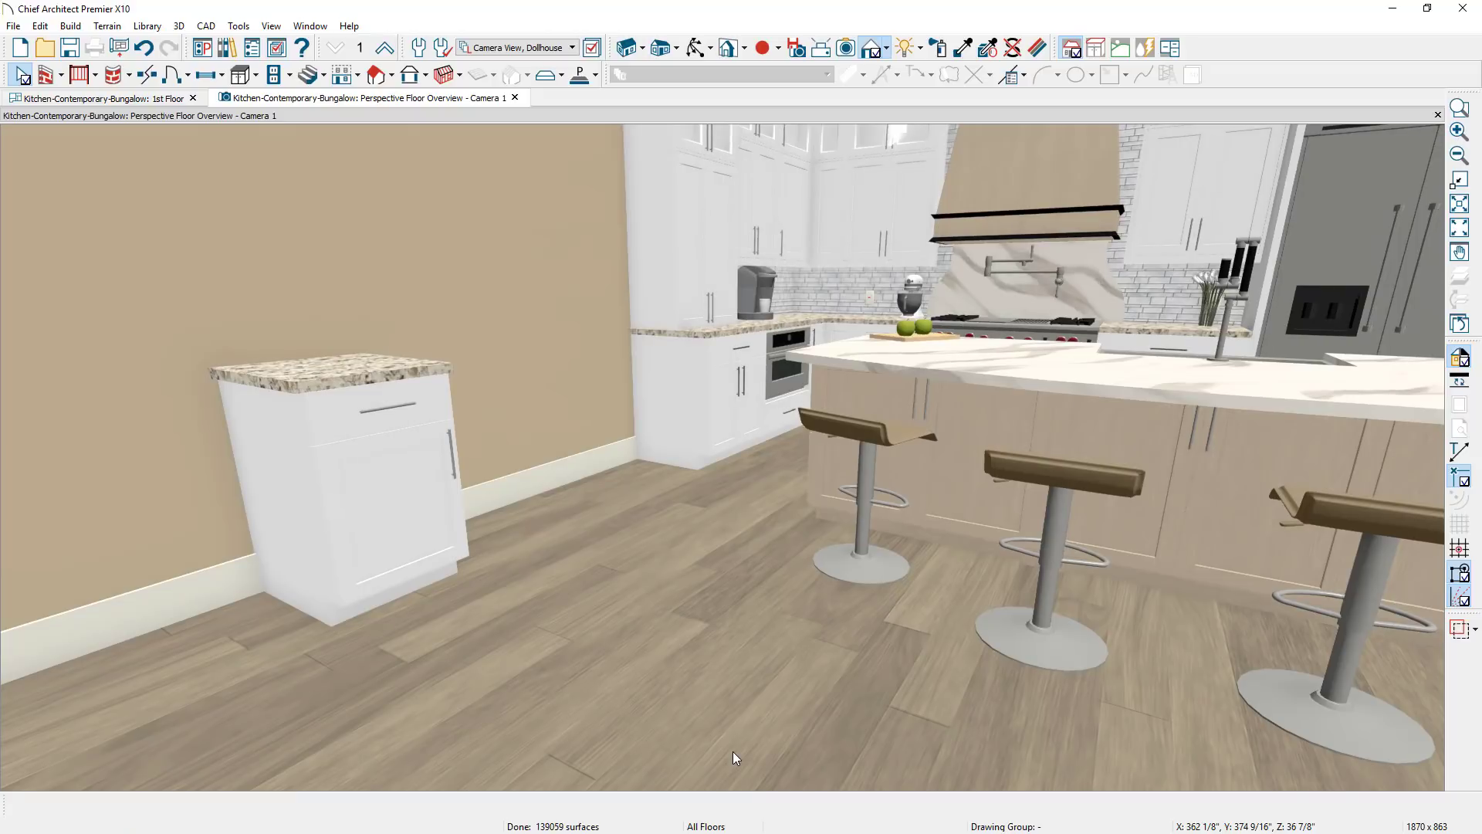
pyautogui.hotkey('ctrl', 'z')
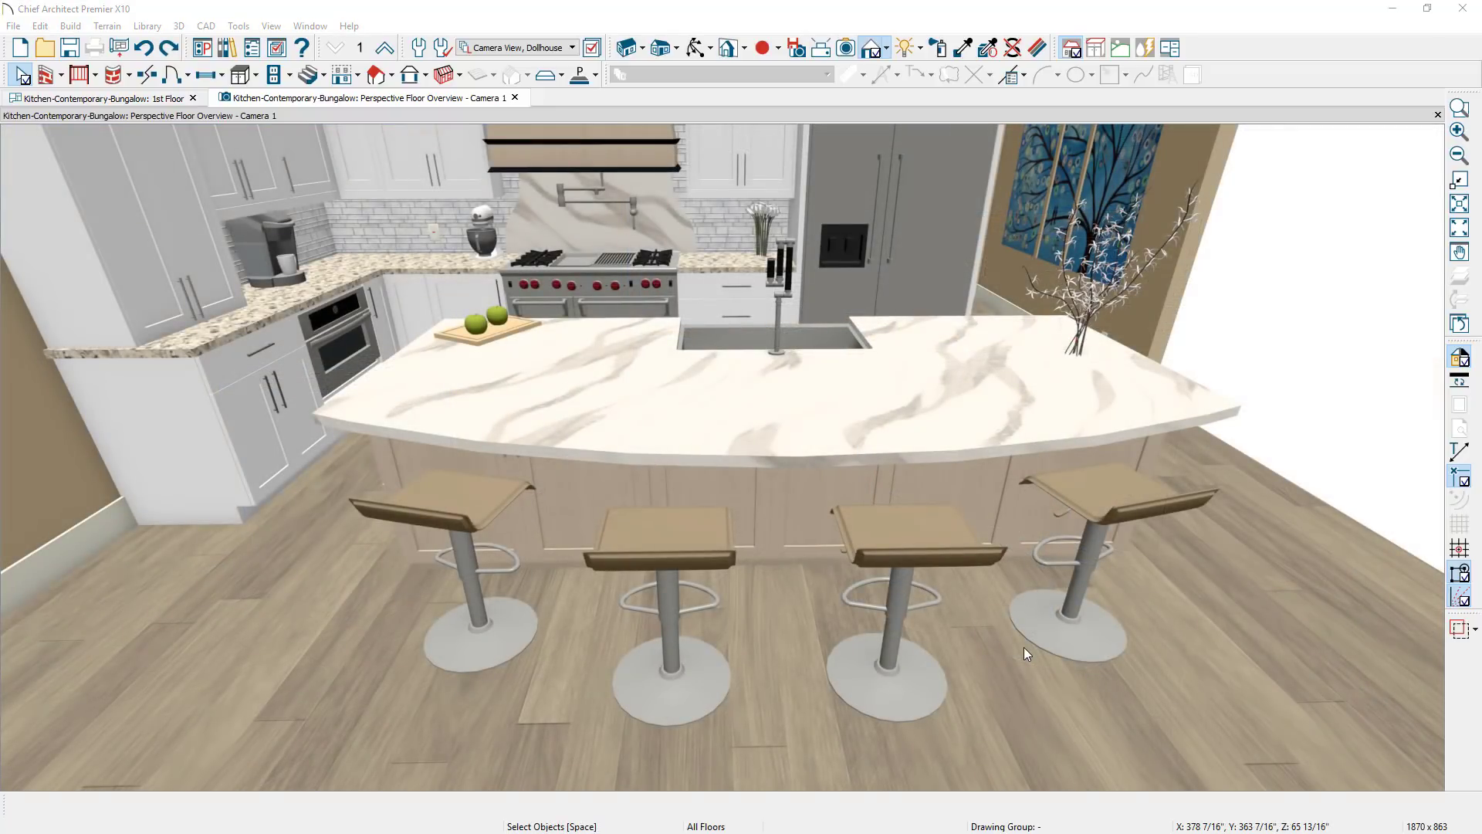
# Delete the island's marble countertop and generate a new custom countertop from the island's base cabinets in the floor plan
pyautogui.click(1003, 409)
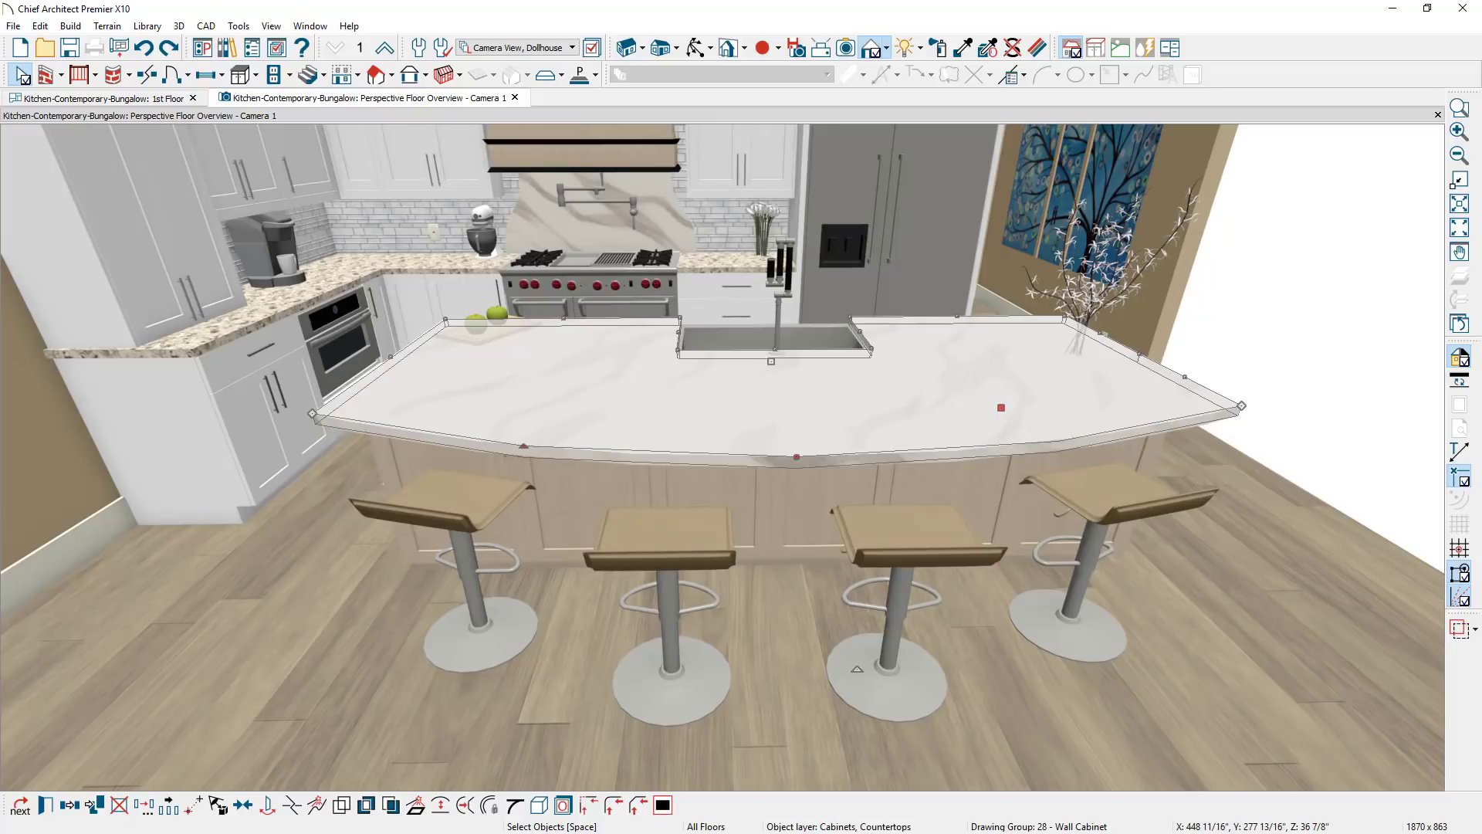
pyautogui.press('Delete')
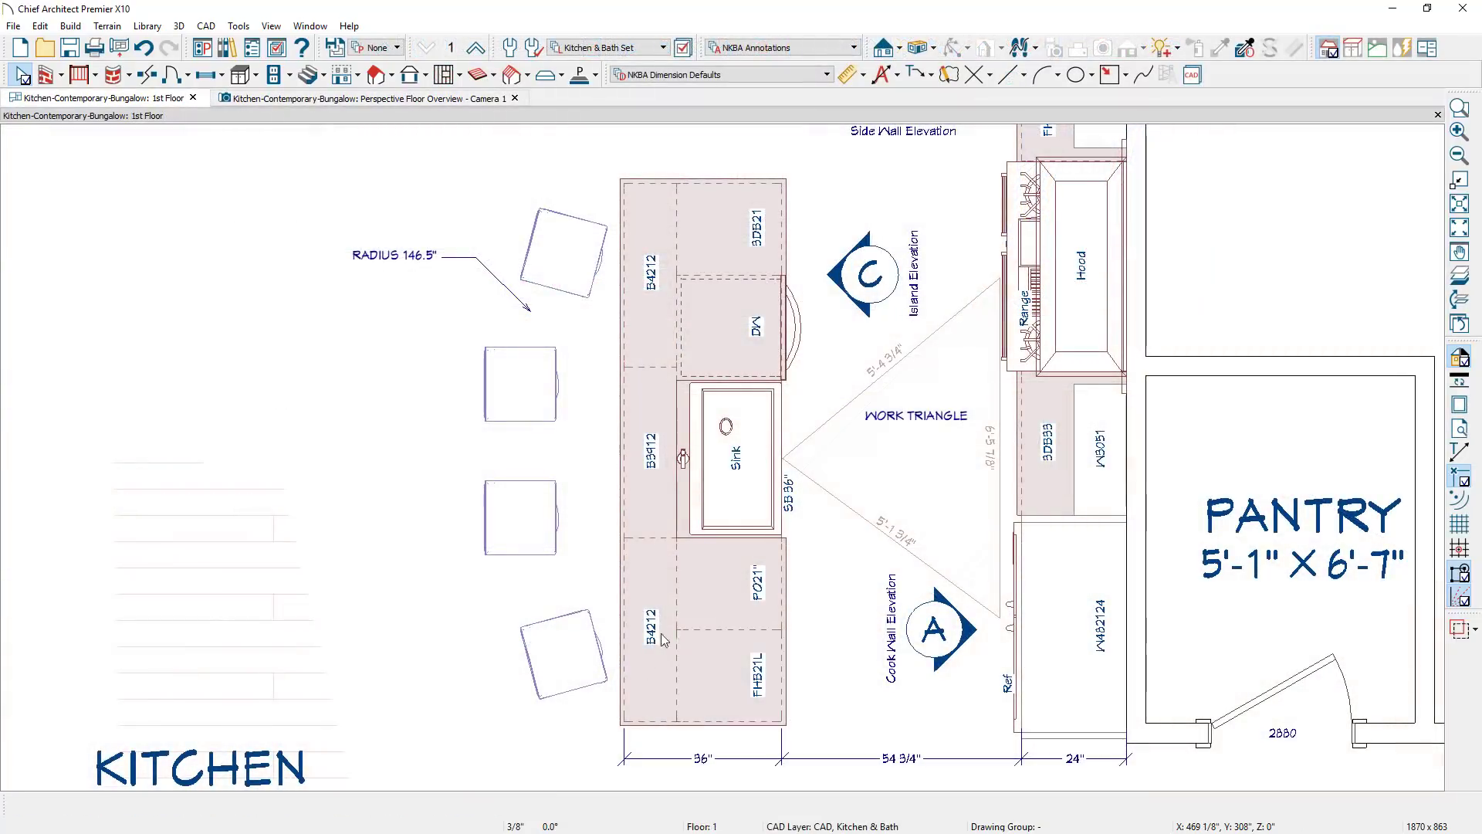
pyautogui.click(661, 639)
pyautogui.keyDown('shift'); pyautogui.click(696, 568); pyautogui.keyUp('shift')
pyautogui.keyDown('shift'); pyautogui.click(651, 497); pyautogui.keyUp('shift')
pyautogui.keyDown('shift'); pyautogui.click(710, 324); pyautogui.keyUp('shift')
pyautogui.keyDown('shift'); pyautogui.click(641, 312); pyautogui.keyUp('shift')
pyautogui.keyDown('shift'); pyautogui.click(702, 248); pyautogui.keyUp('shift')
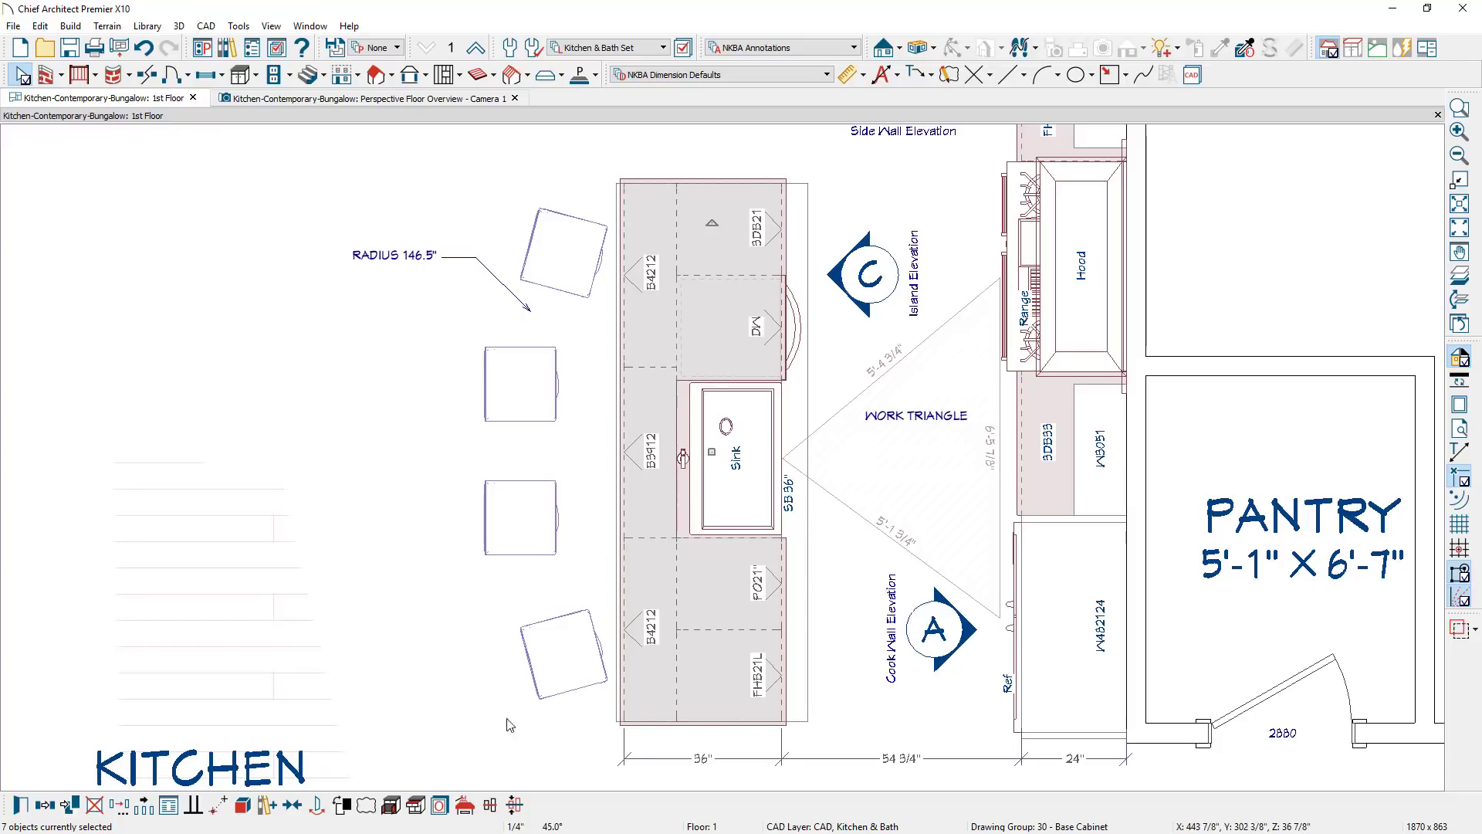
pyautogui.click(471, 805)
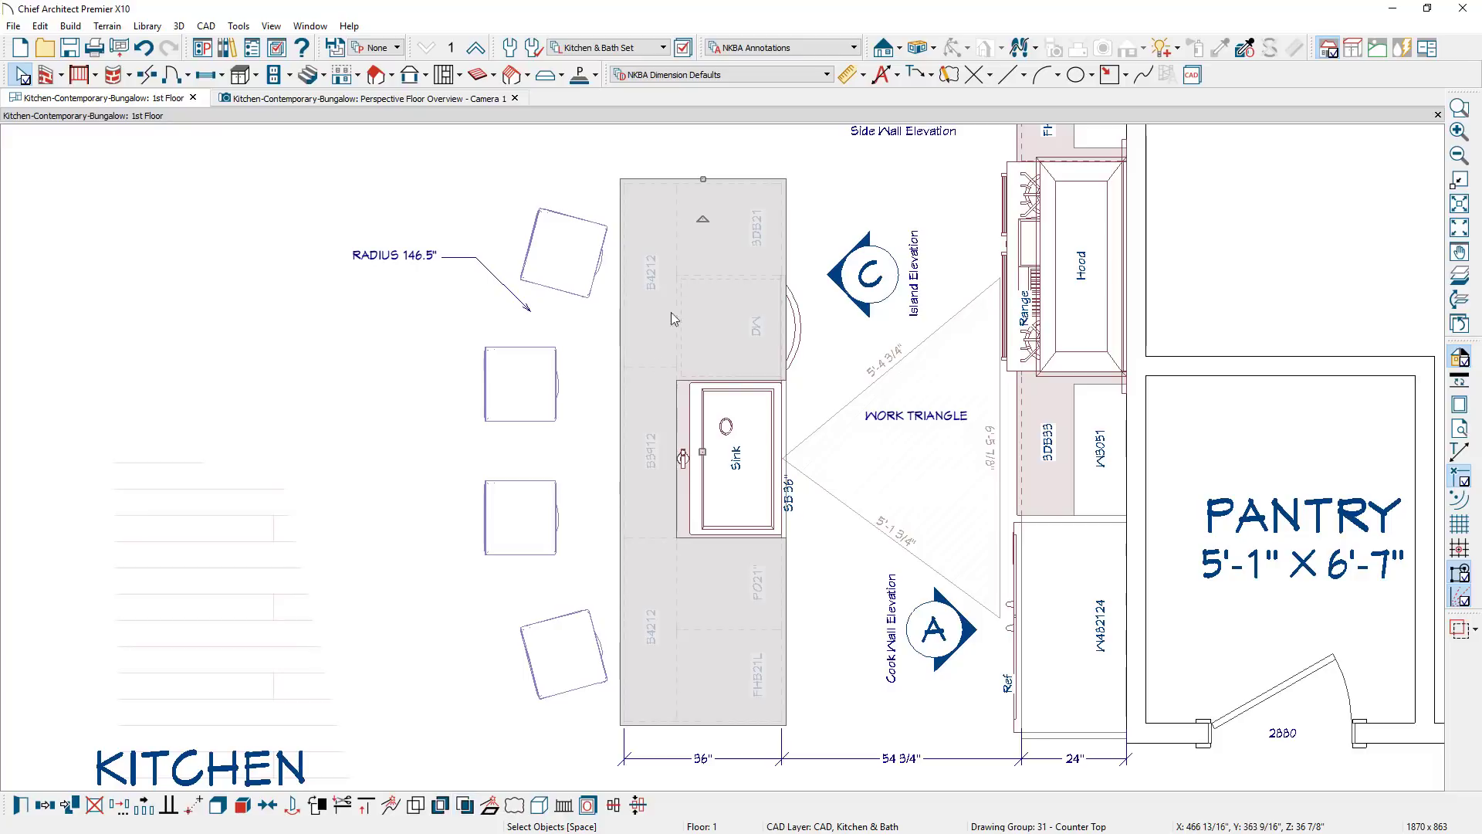
# Extend the island countertop's seating-side edge outward by 11", so it lies 24" from the sink cutout's back edge
pyautogui.click(701, 187)
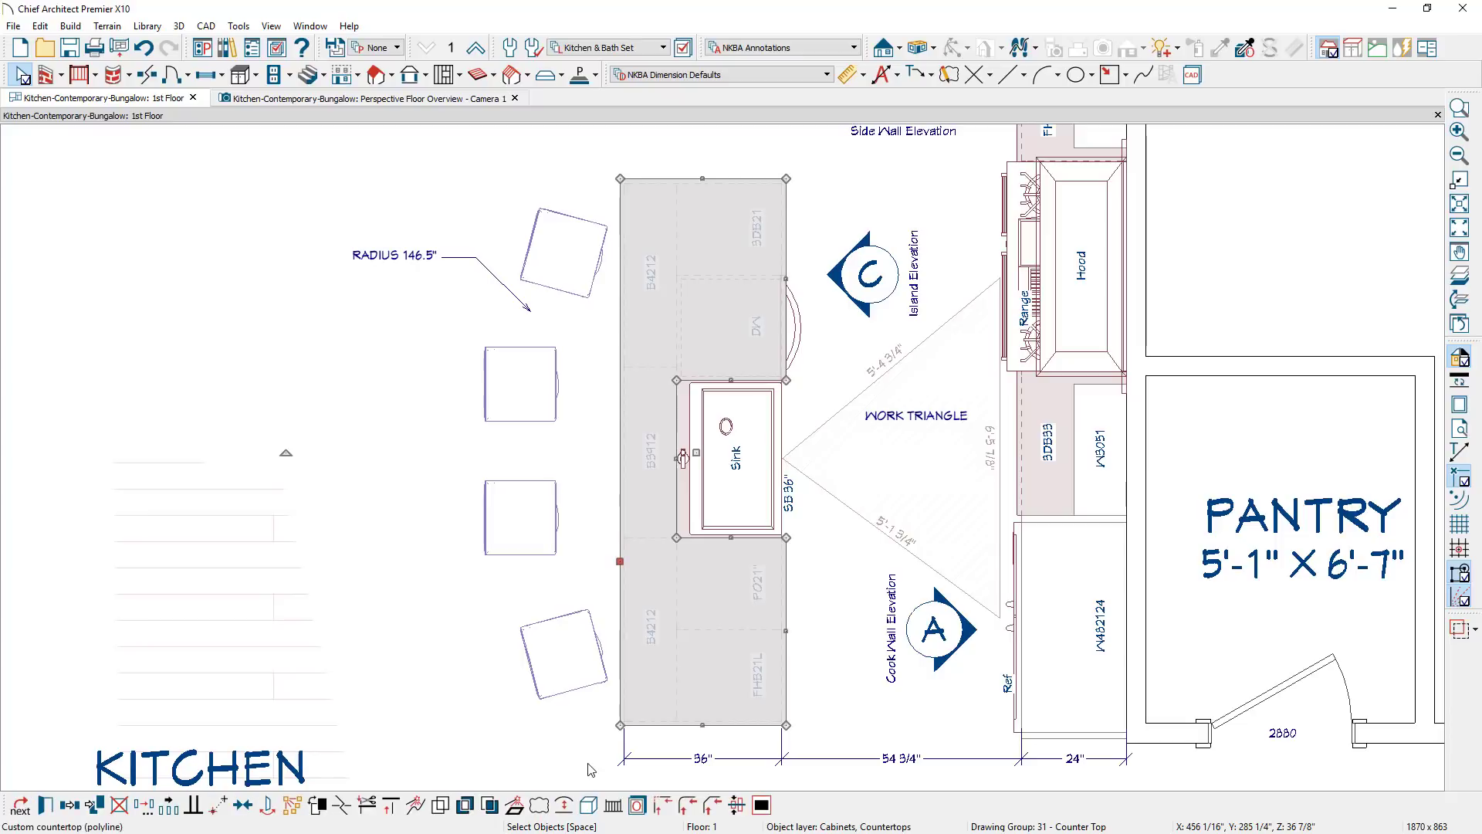
pyautogui.click(602, 604)
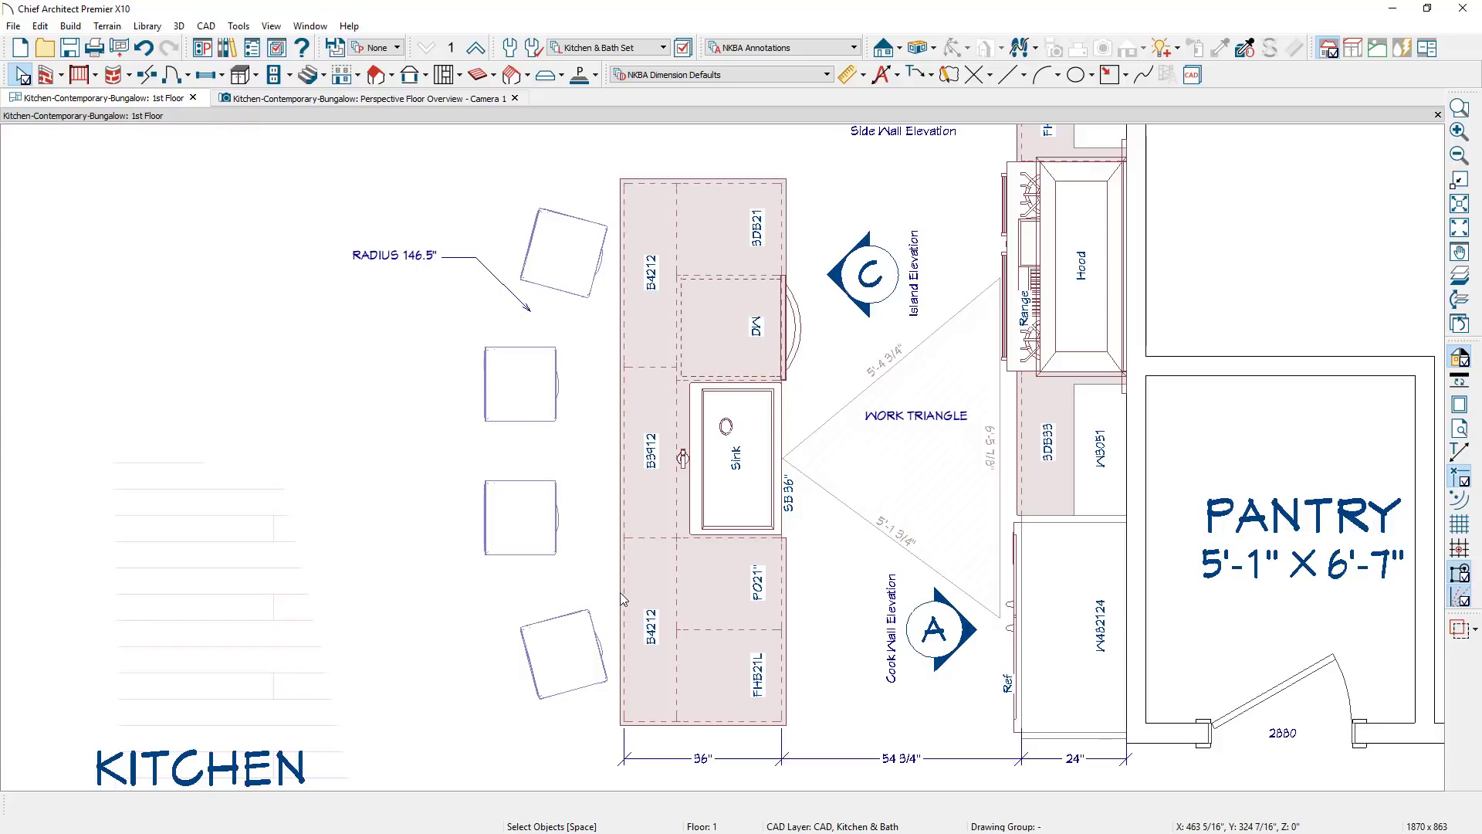
pyautogui.click(619, 591)
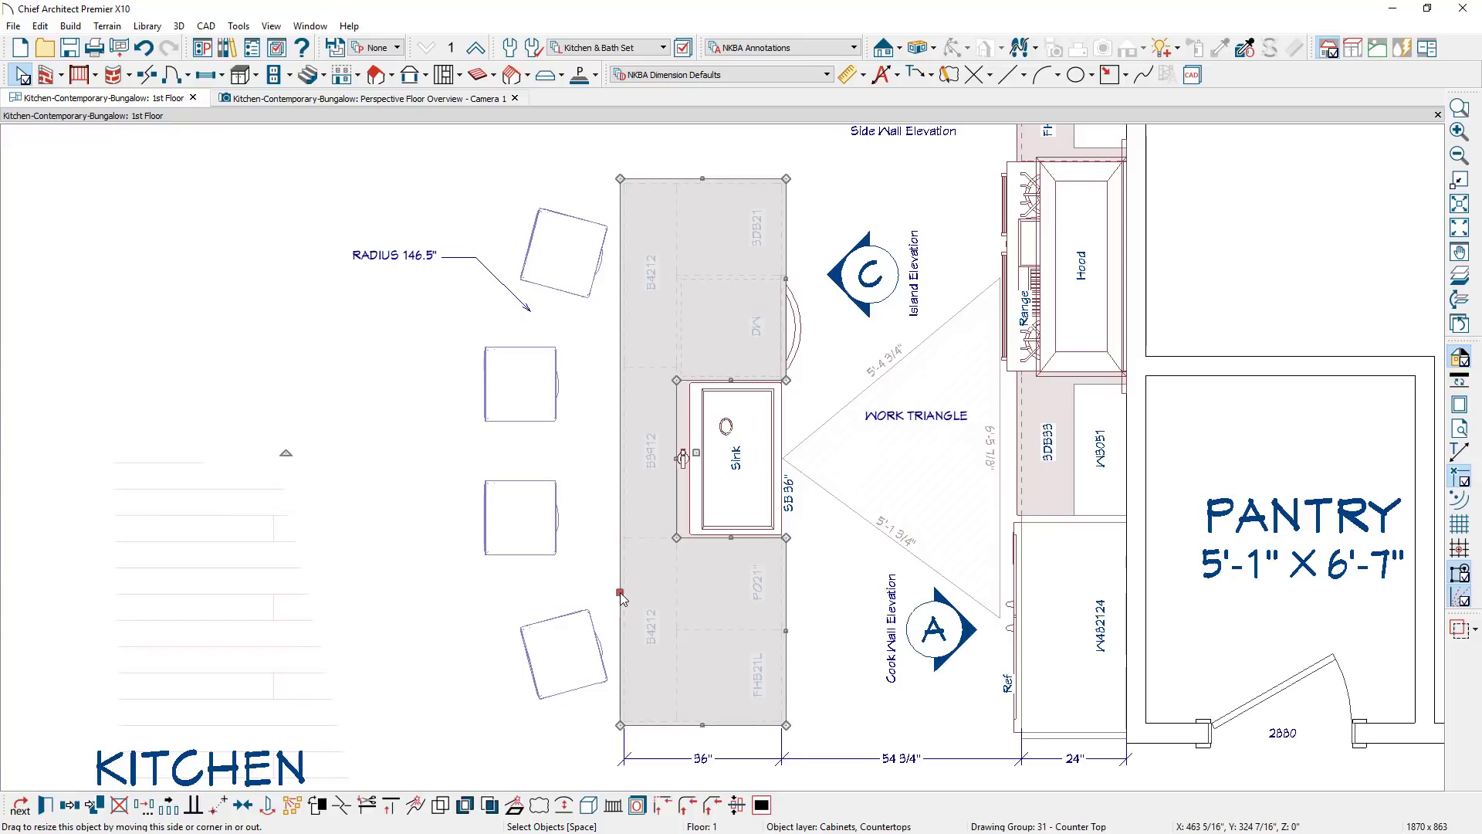
pyautogui.click(654, 592)
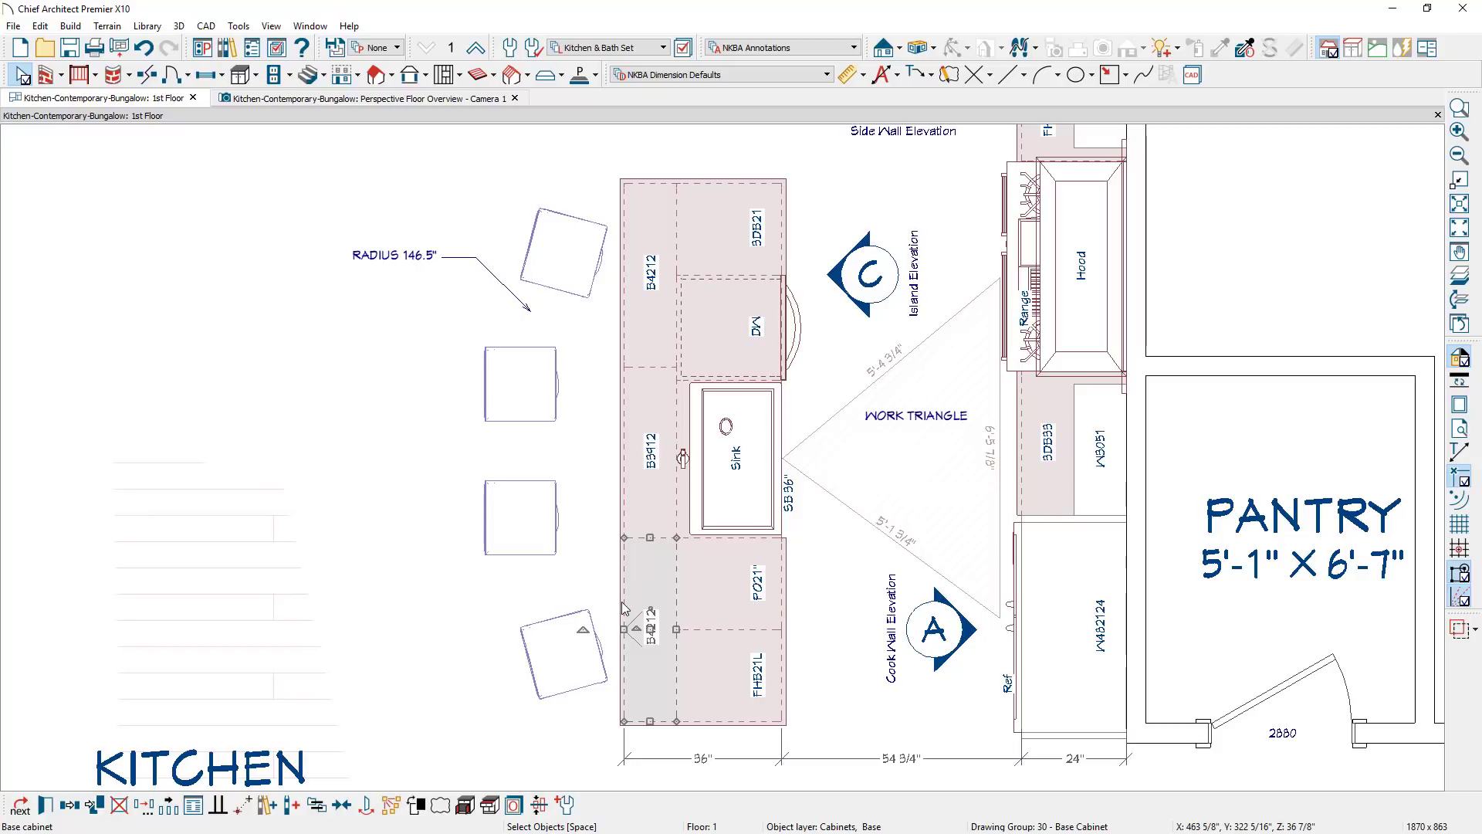
pyautogui.click(623, 607)
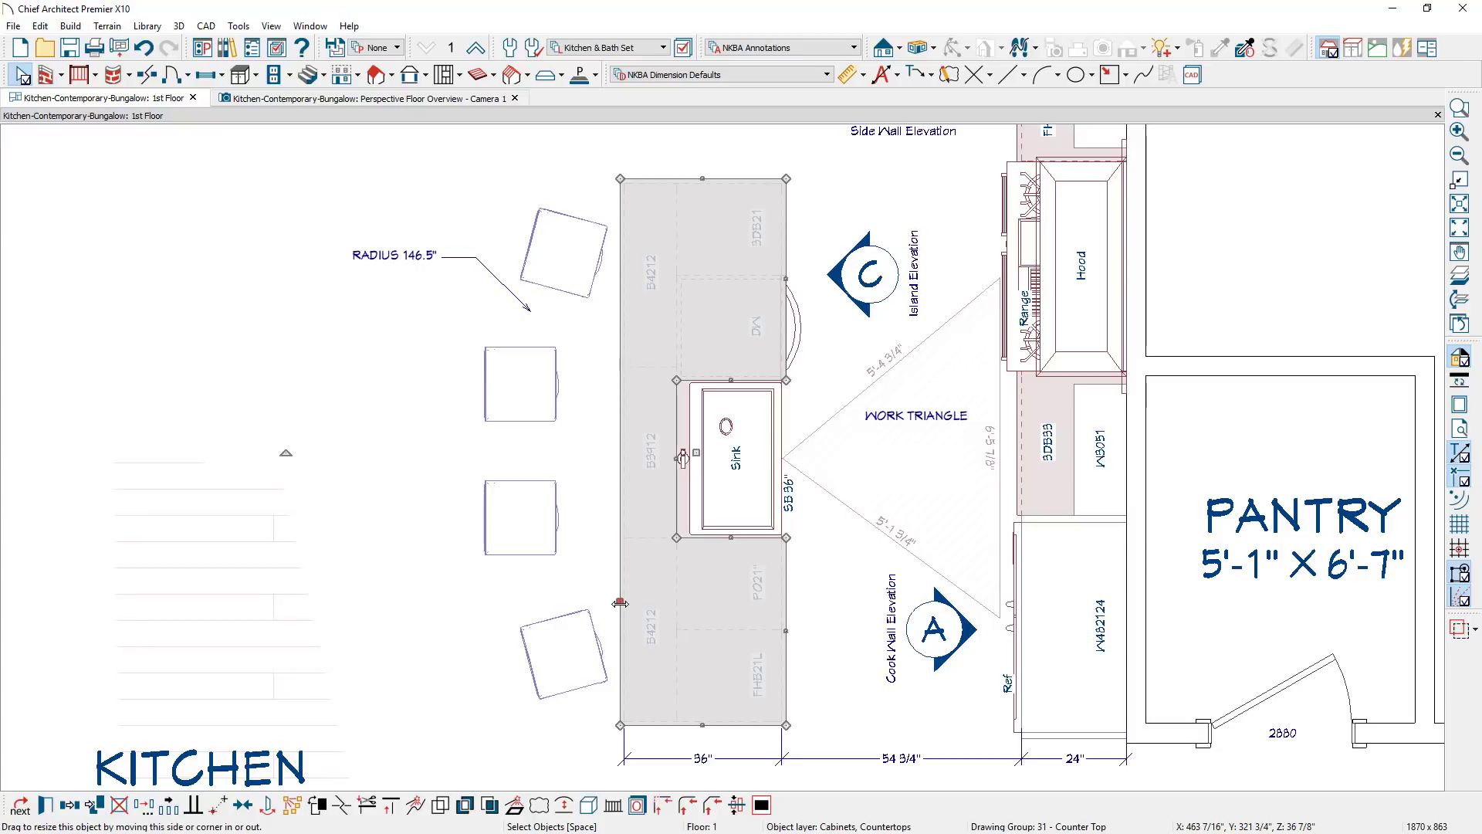
pyautogui.moveTo(619, 603); pyautogui.dragTo(619, 603)
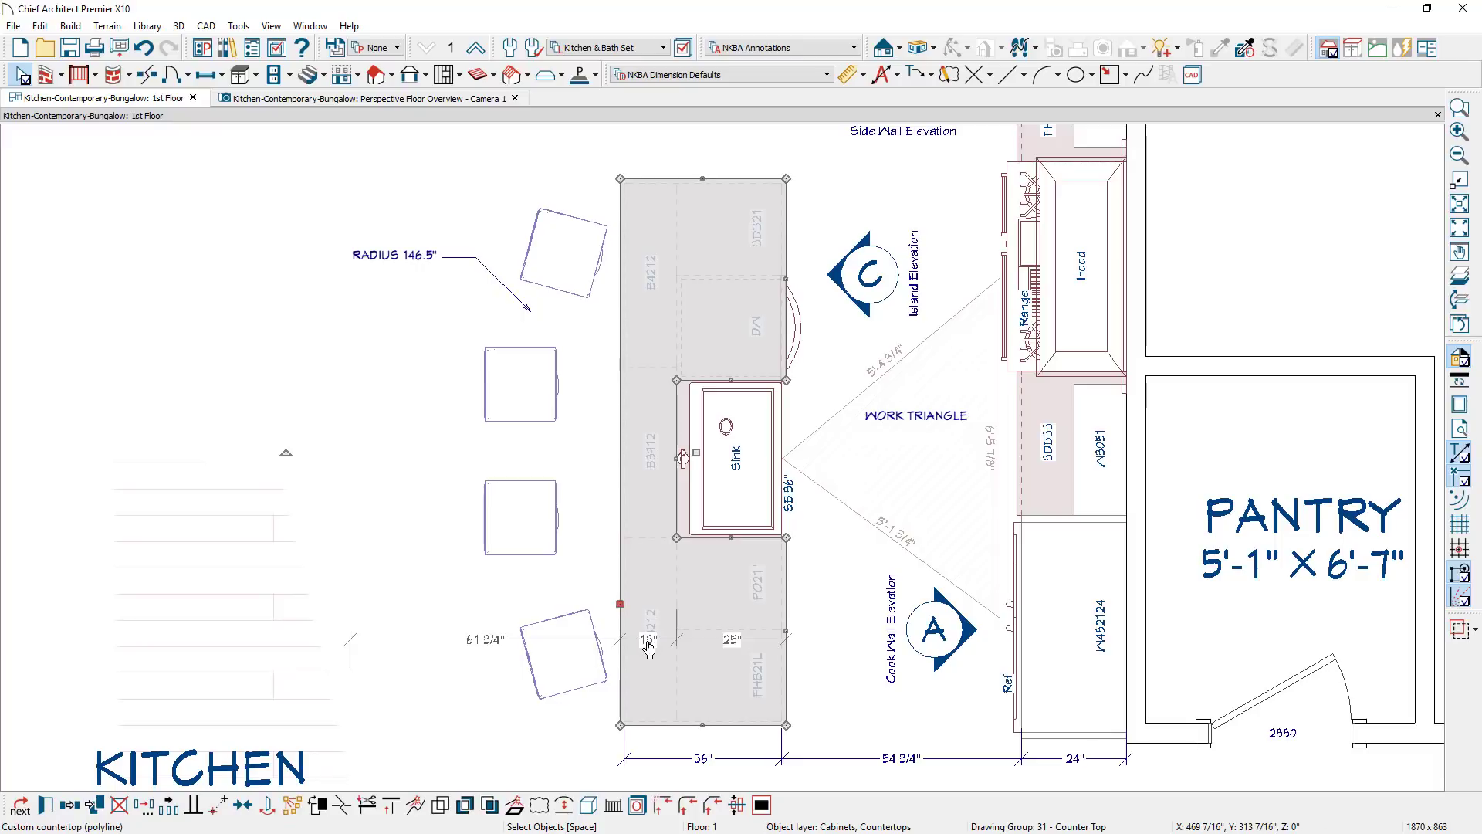
pyautogui.click(648, 644)
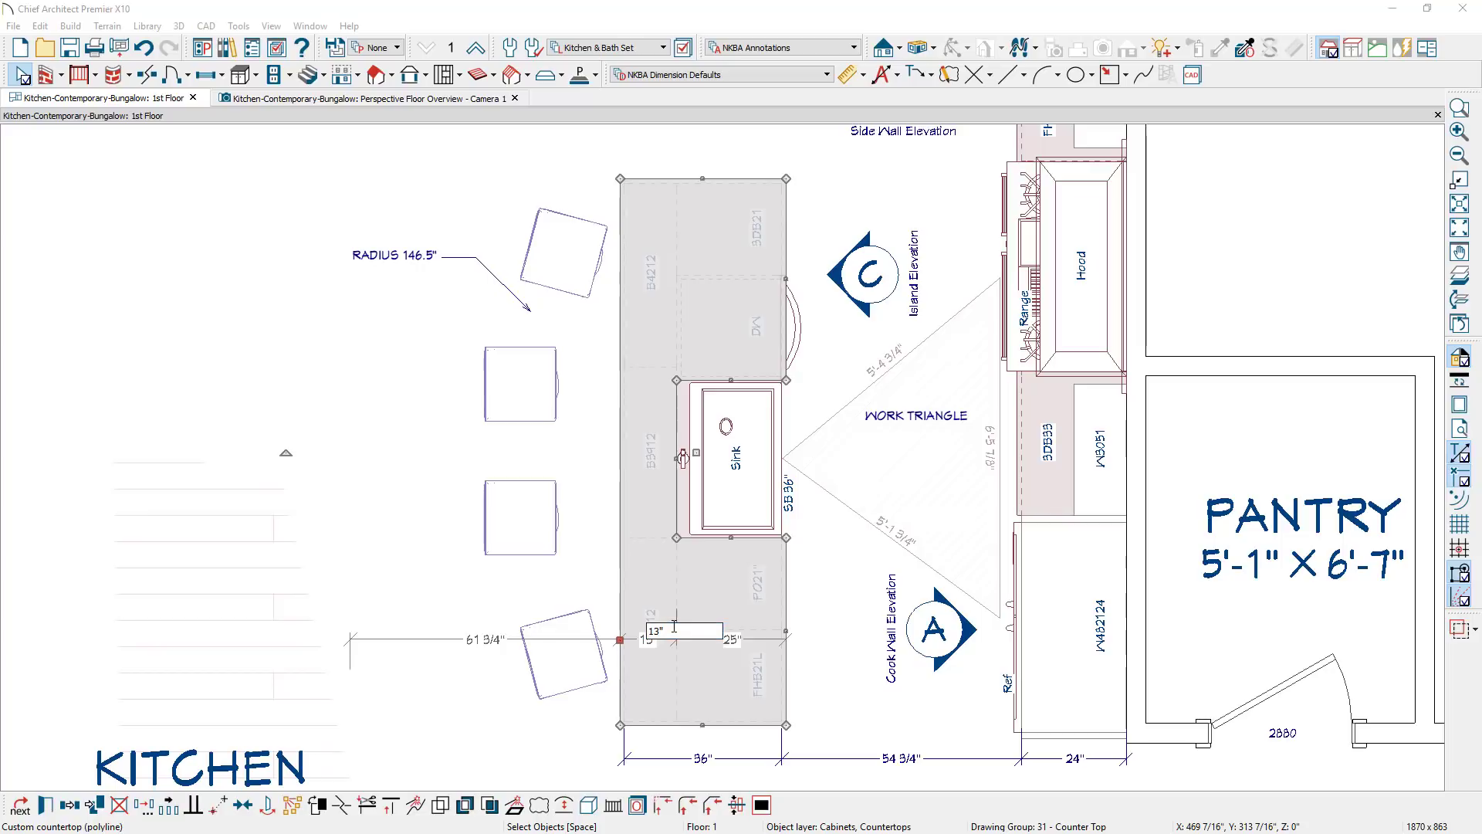
pyautogui.write('+11')
pyautogui.press('Return')
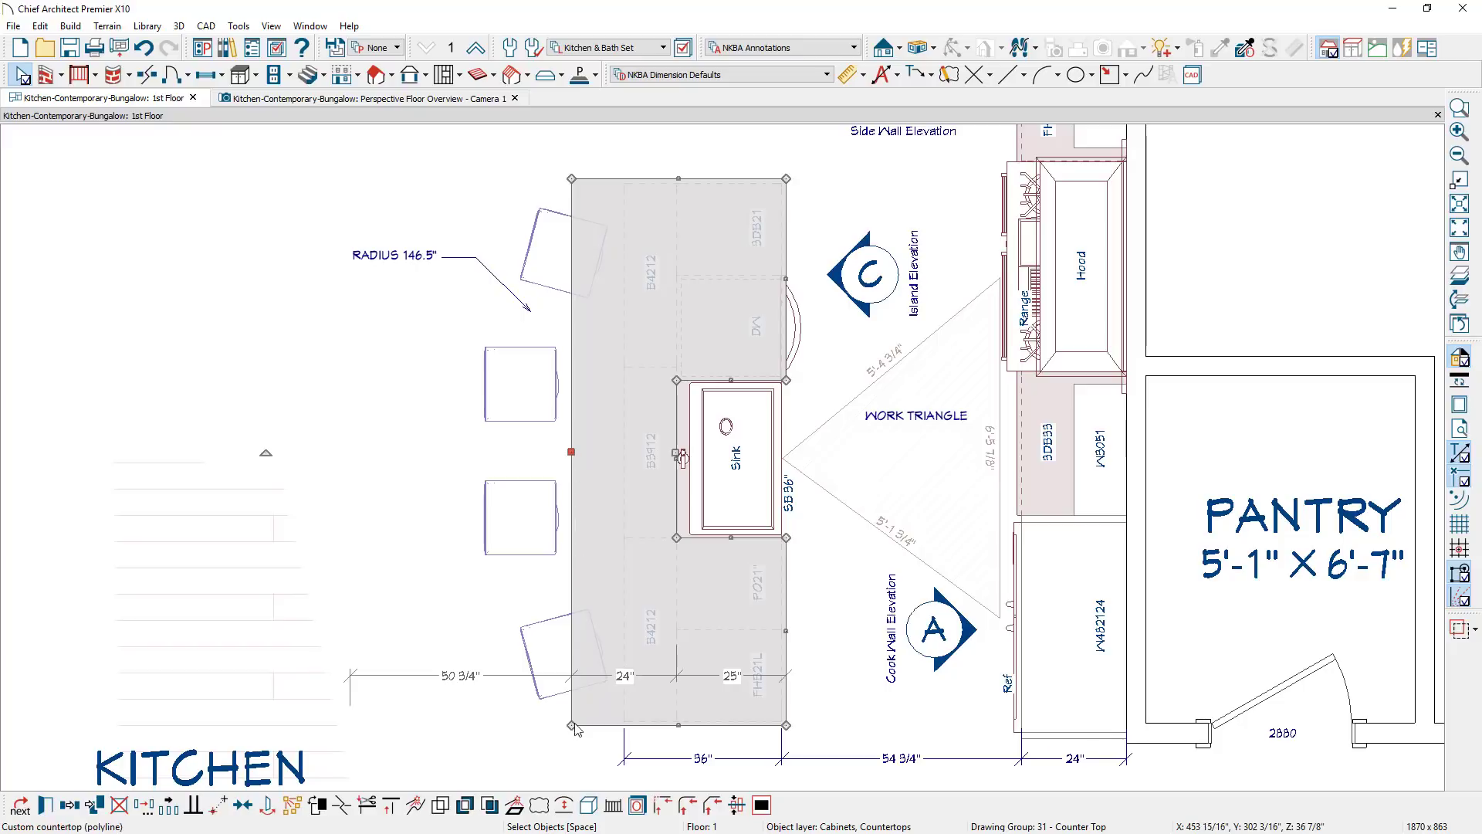
# Convert the island countertop's seating-side edge to an arc and set its radius to 146.5" with the chord locked
pyautogui.click(575, 807)
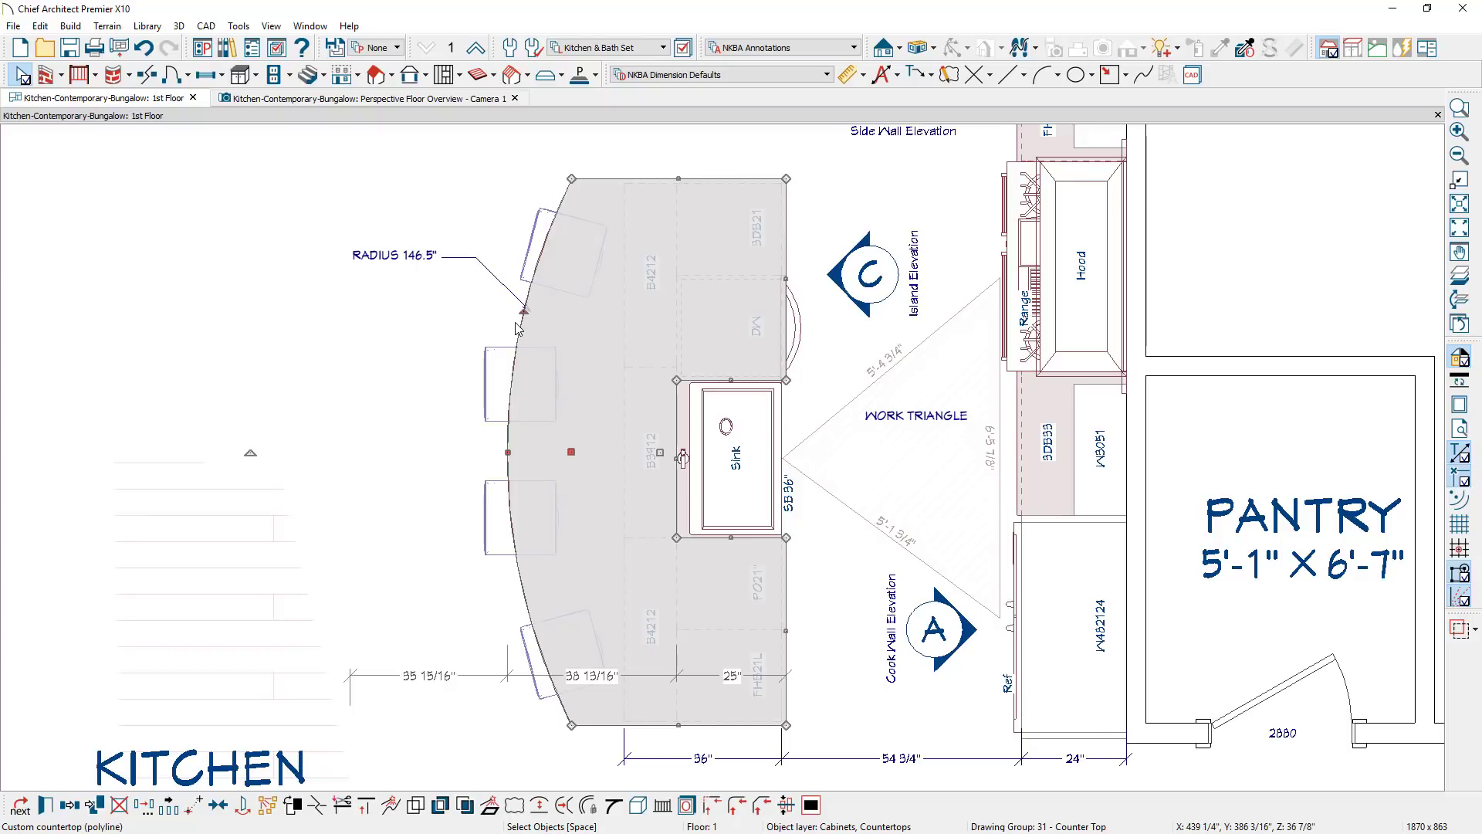
pyautogui.moveTo(523, 313)
pyautogui.mouseDown()
pyautogui.moveTo(555, 316)
pyautogui.moveTo(528, 325)
pyautogui.mouseUp()
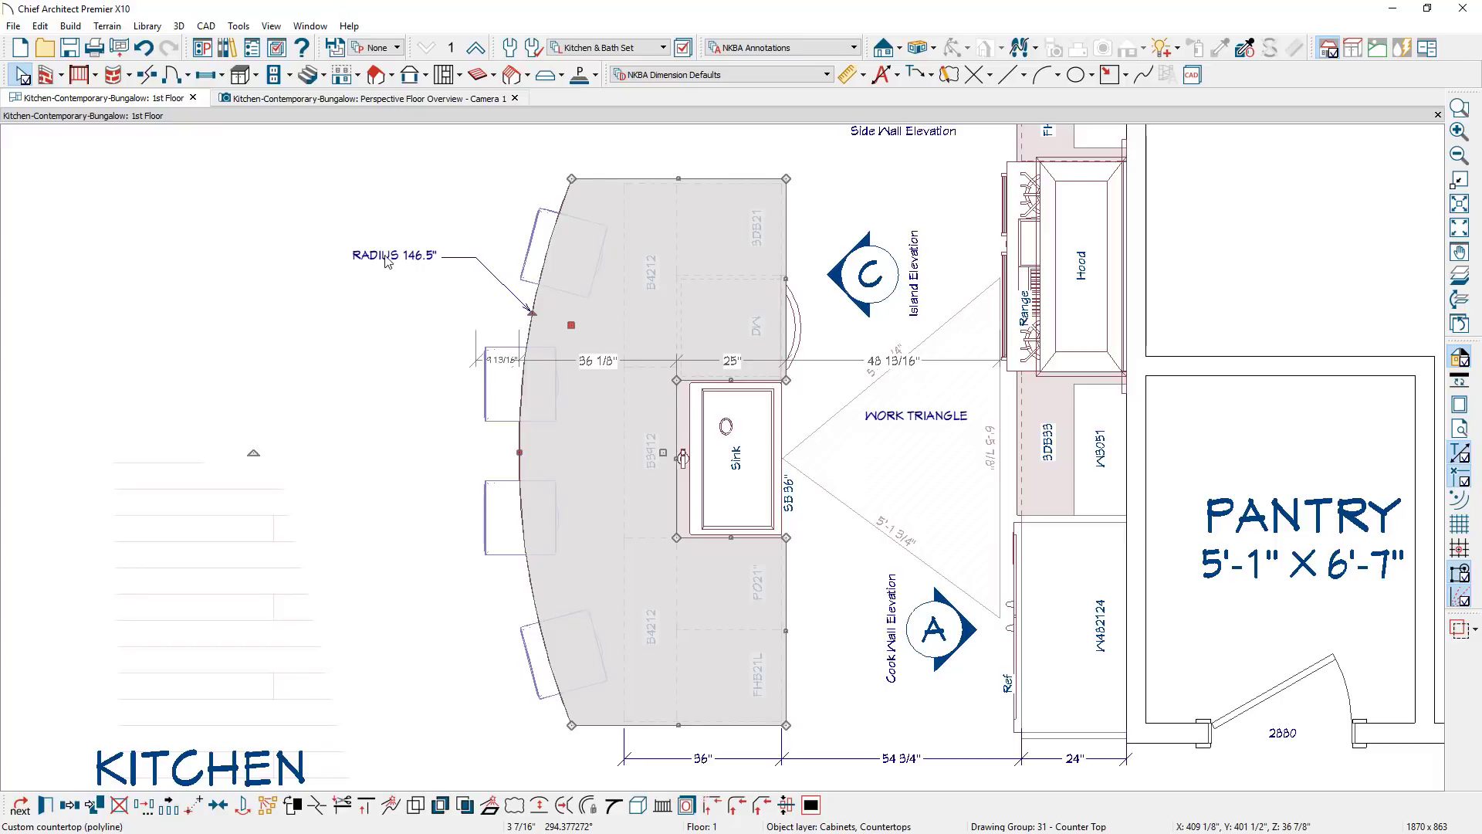
pyautogui.doubleClick(517, 454)
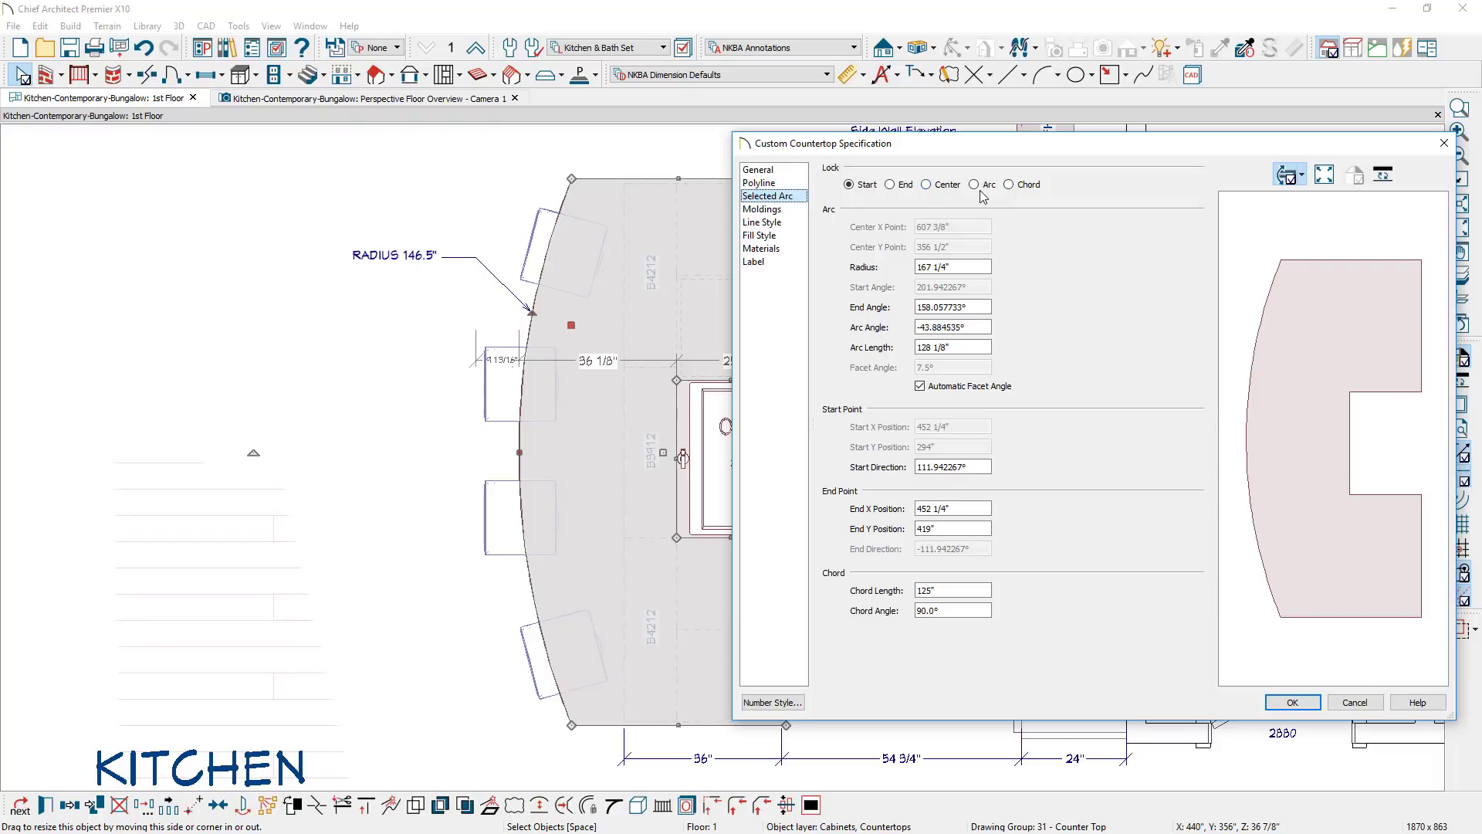
pyautogui.click(1008, 185)
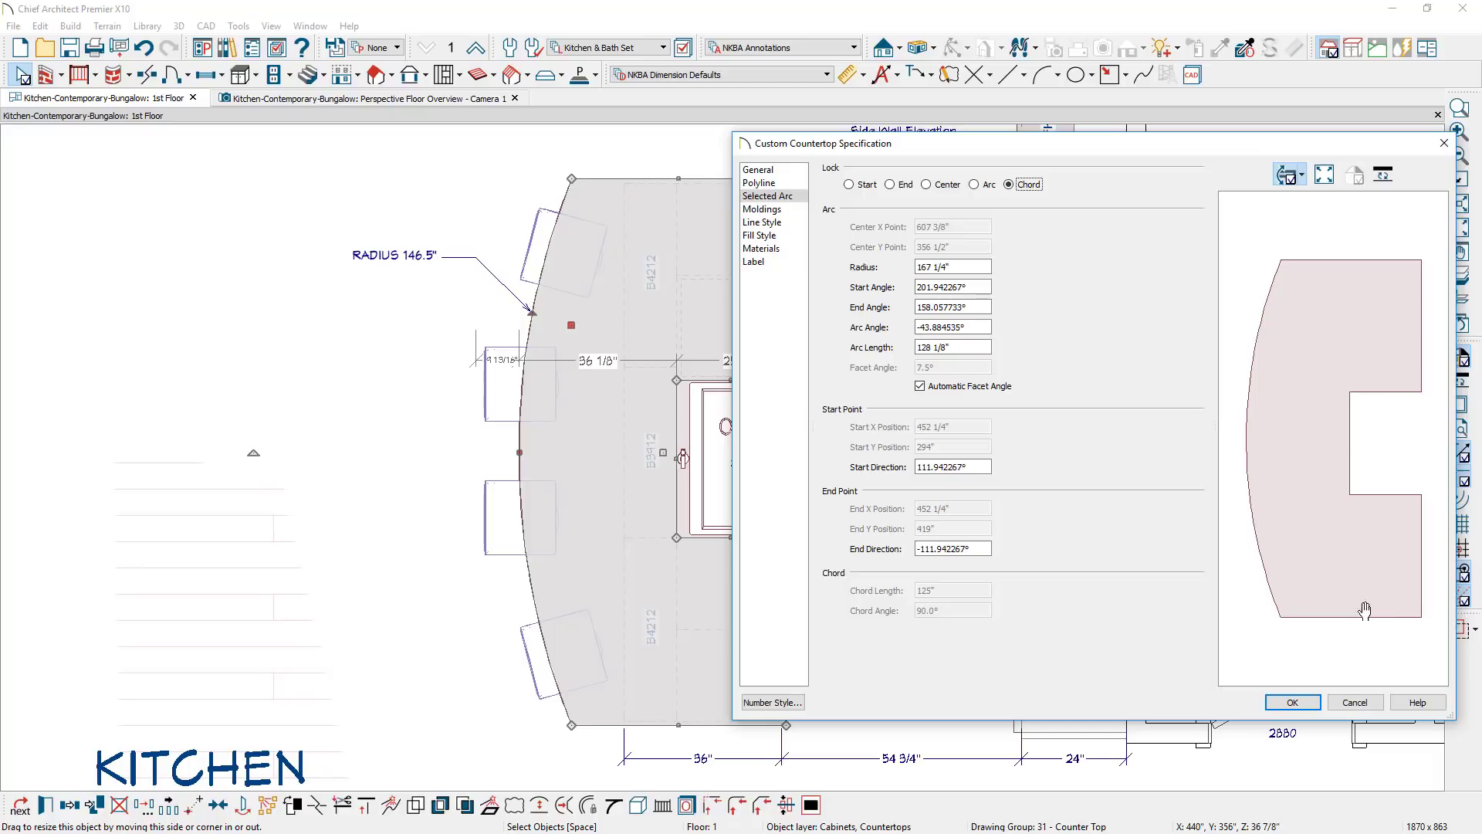
pyautogui.moveTo(964, 267); pyautogui.dragTo(875, 267)
pyautogui.write('146.5')
pyautogui.press('Tab')
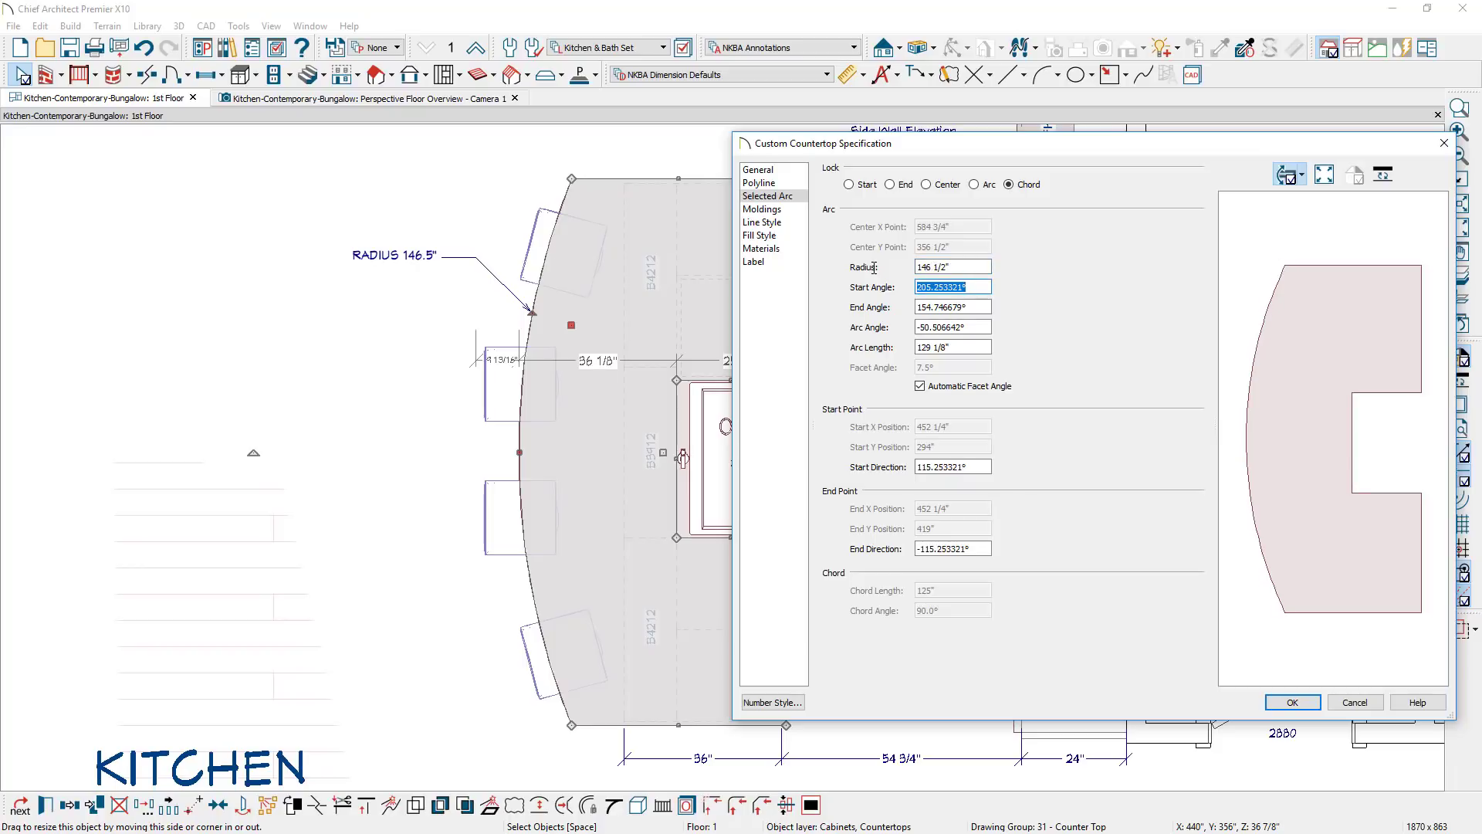
pyautogui.click(1285, 707)
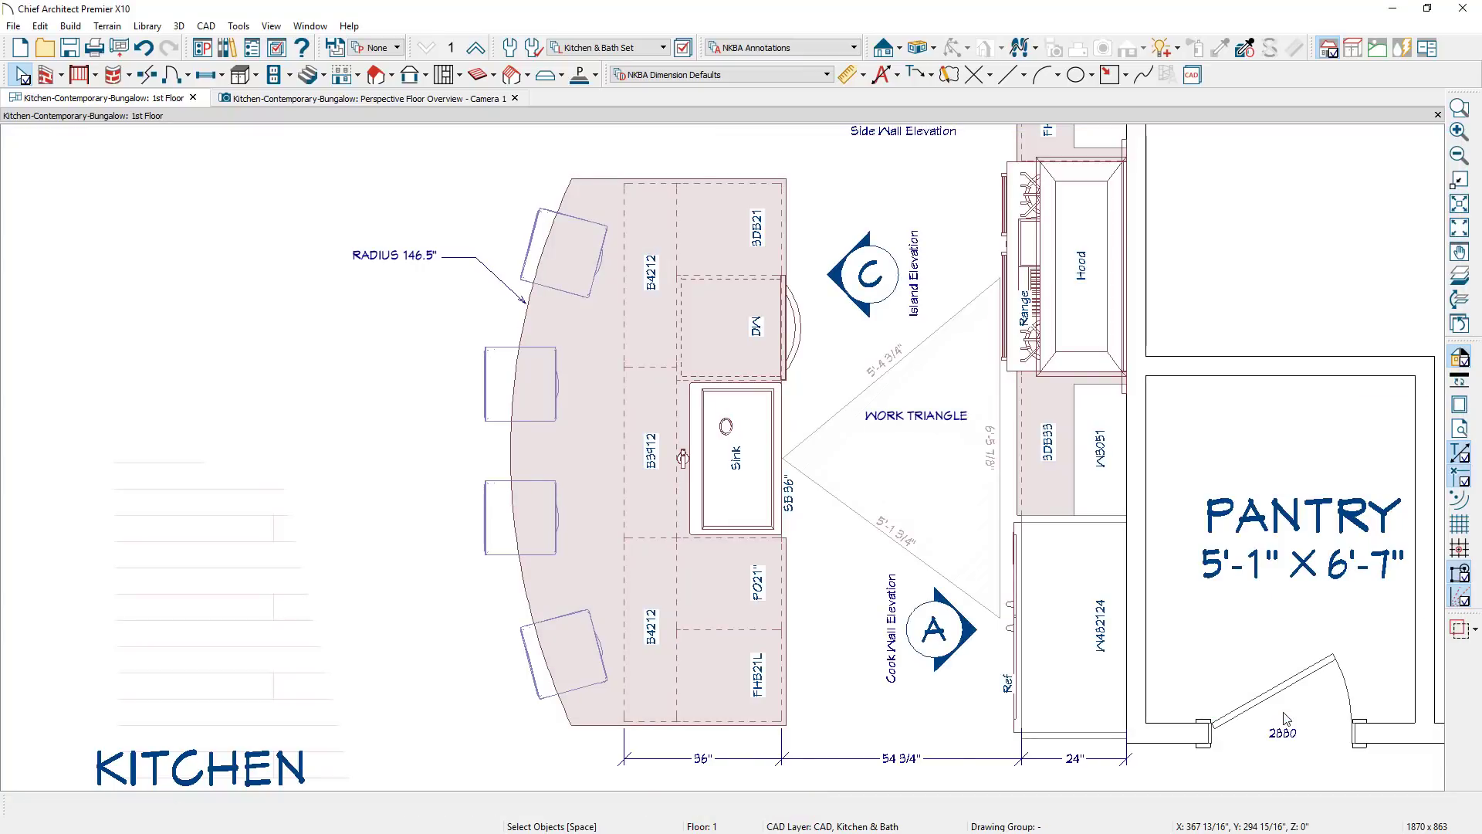
# In the perspective camera view, adjust the sides and back edge of the island countertop's sink cutout to fit the sink
pyautogui.click(339, 99)
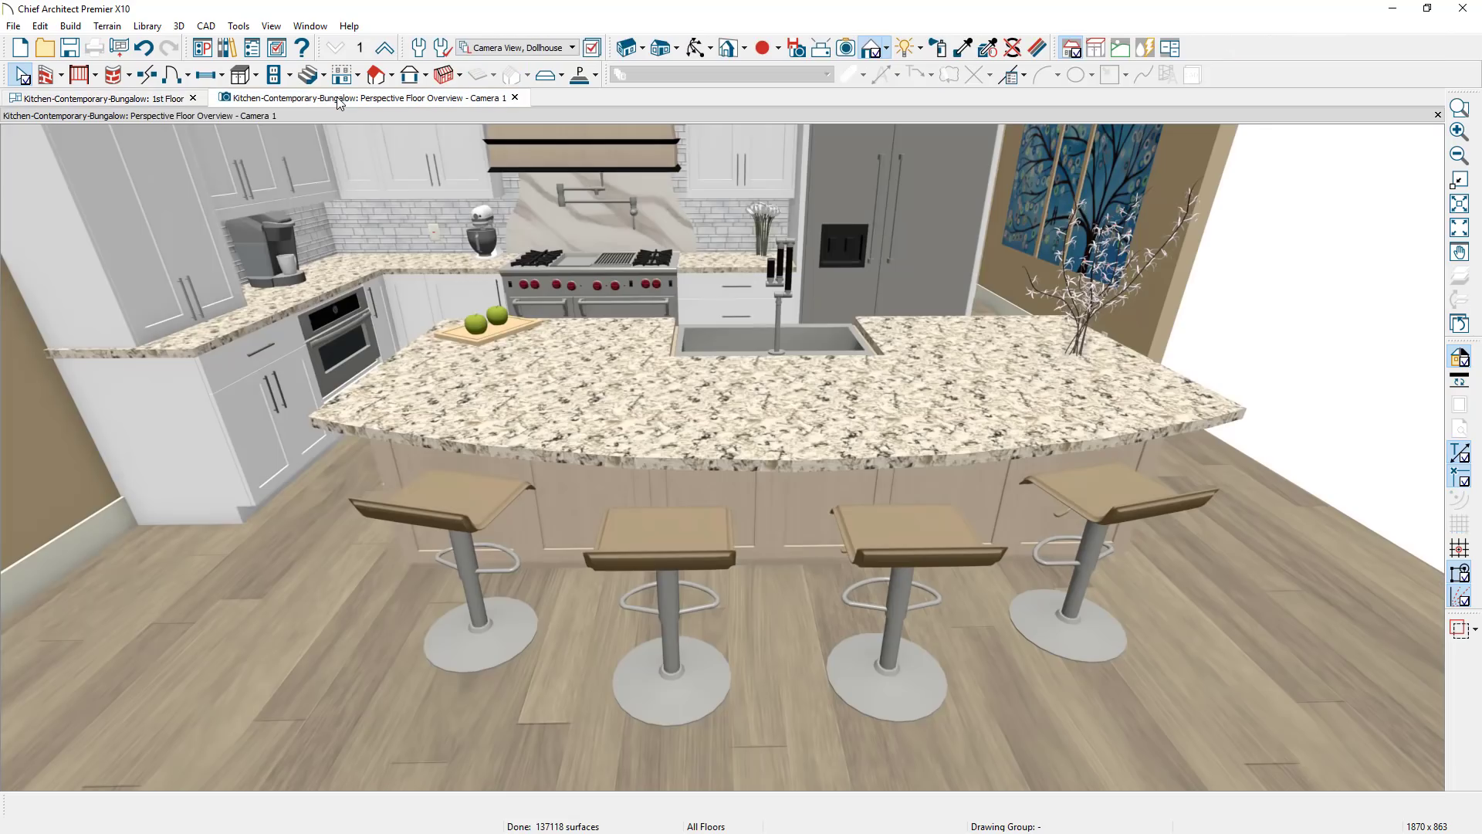
pyautogui.scroll(5, 753, 376)
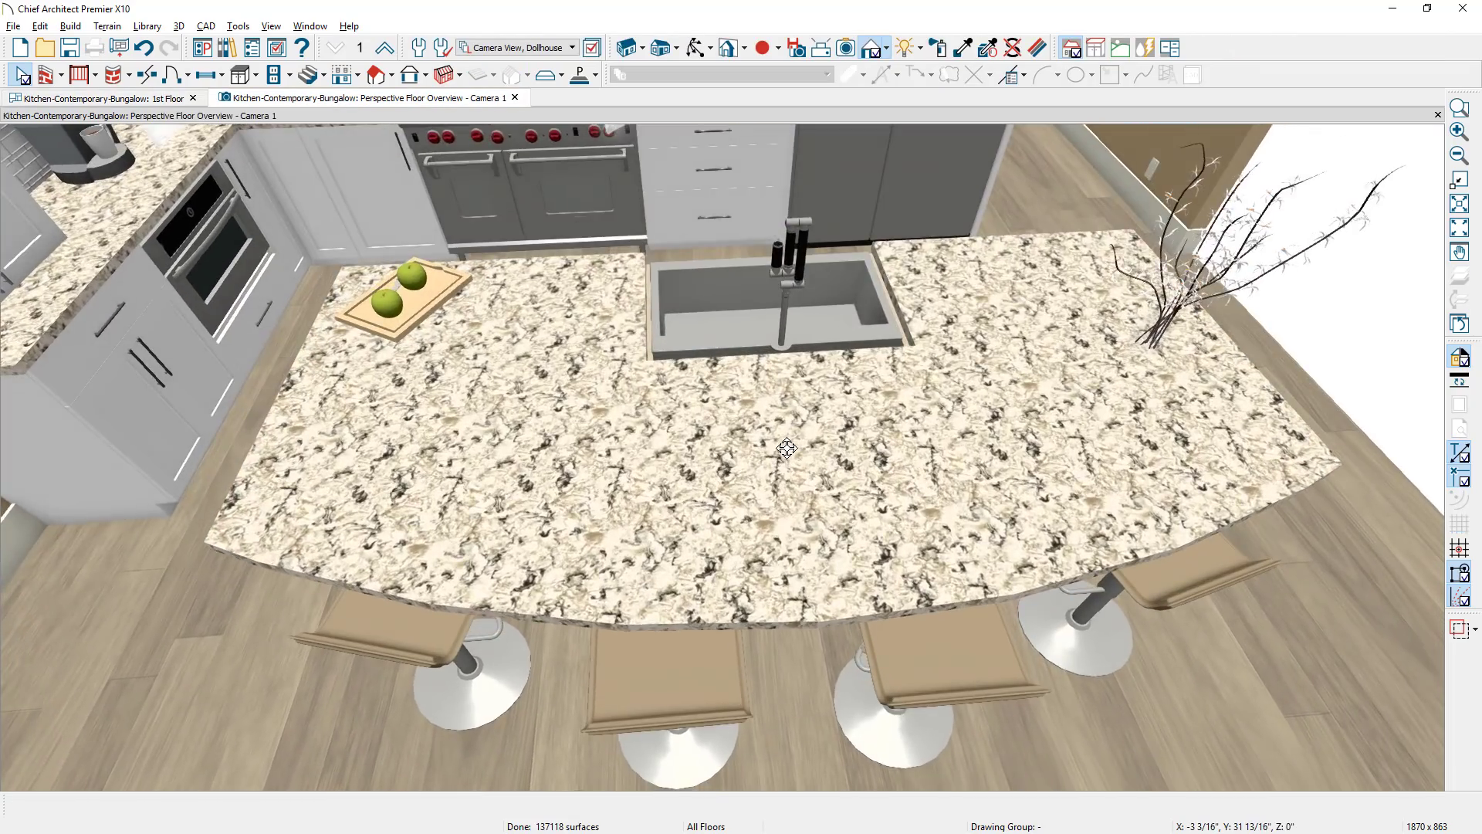
pyautogui.moveTo(786, 448); pyautogui.dragTo(1336, 448)
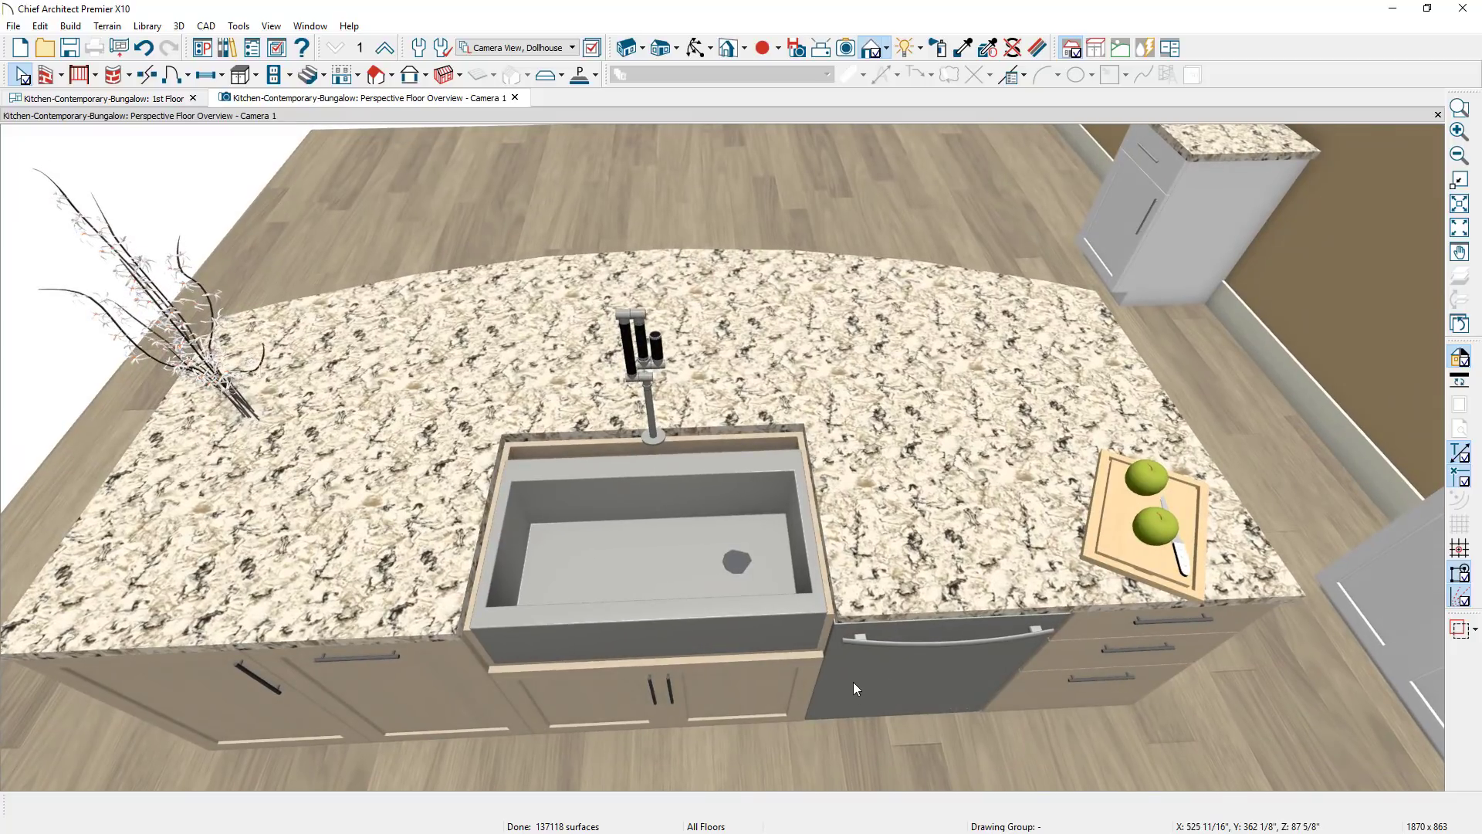
pyautogui.click(836, 578)
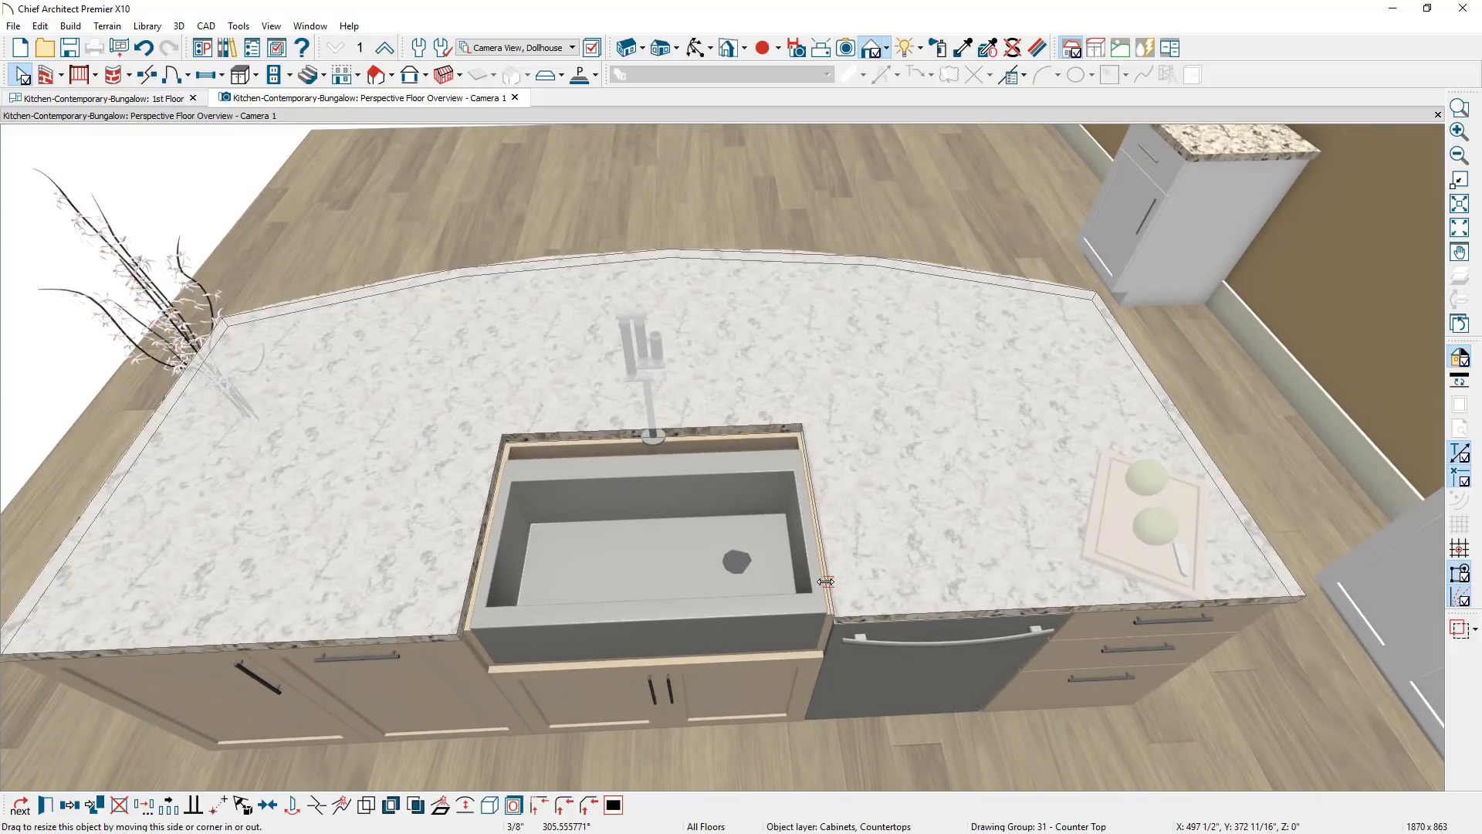
pyautogui.moveTo(819, 579); pyautogui.dragTo(822, 579)
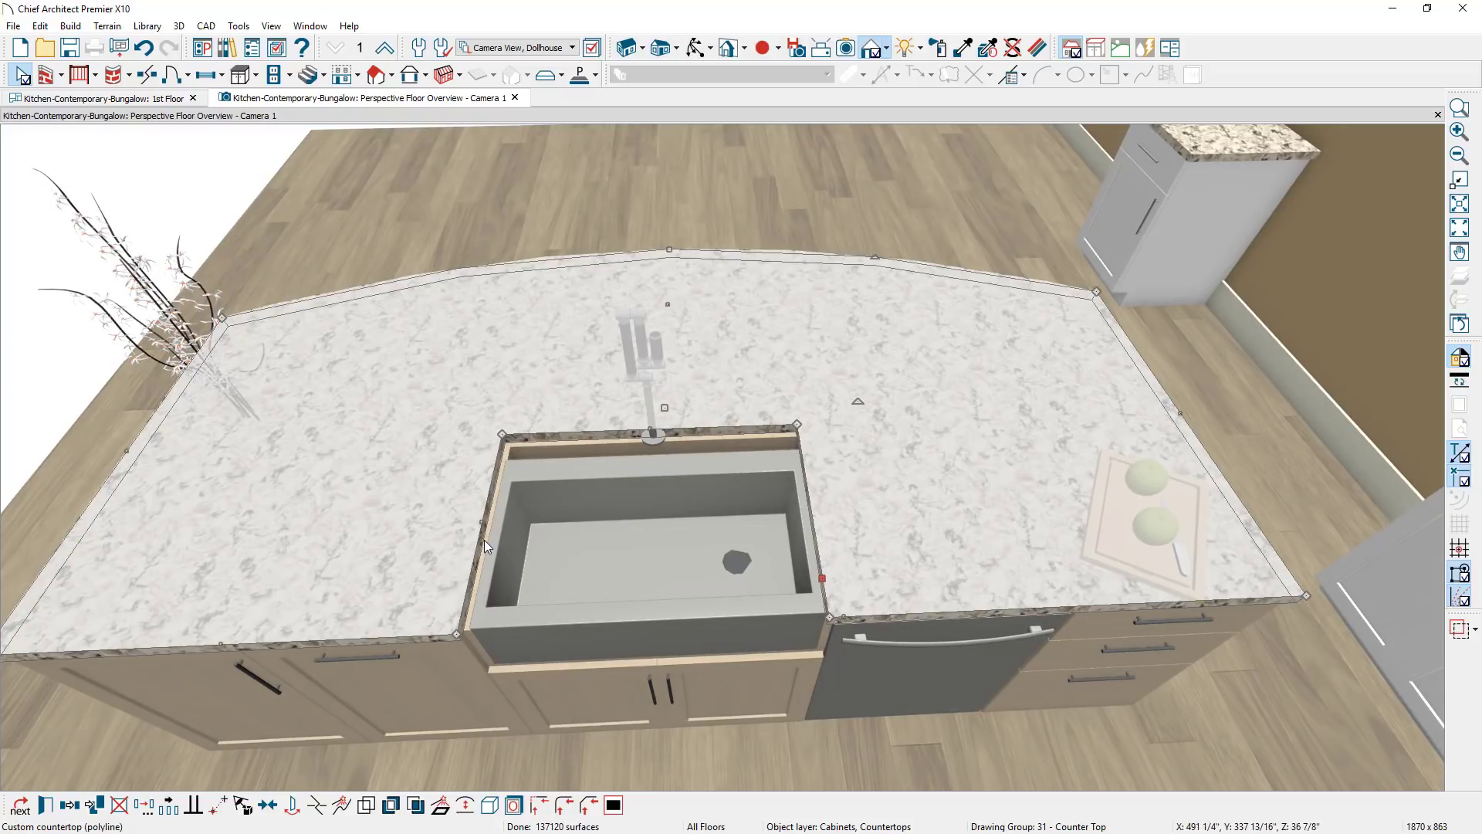
pyautogui.moveTo(480, 522); pyautogui.dragTo(493, 522)
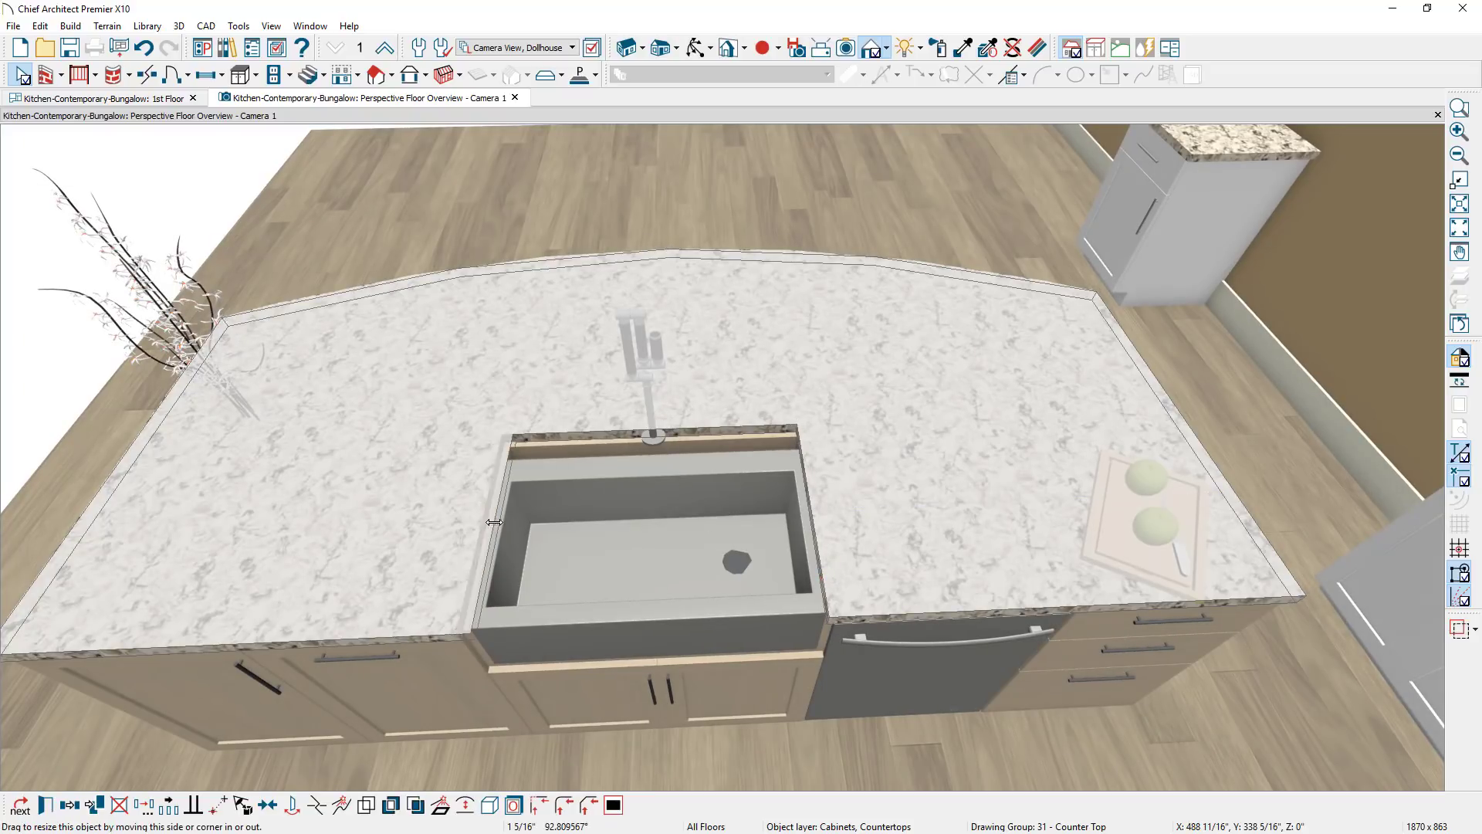
pyautogui.moveTo(660, 430); pyautogui.dragTo(734, 477)
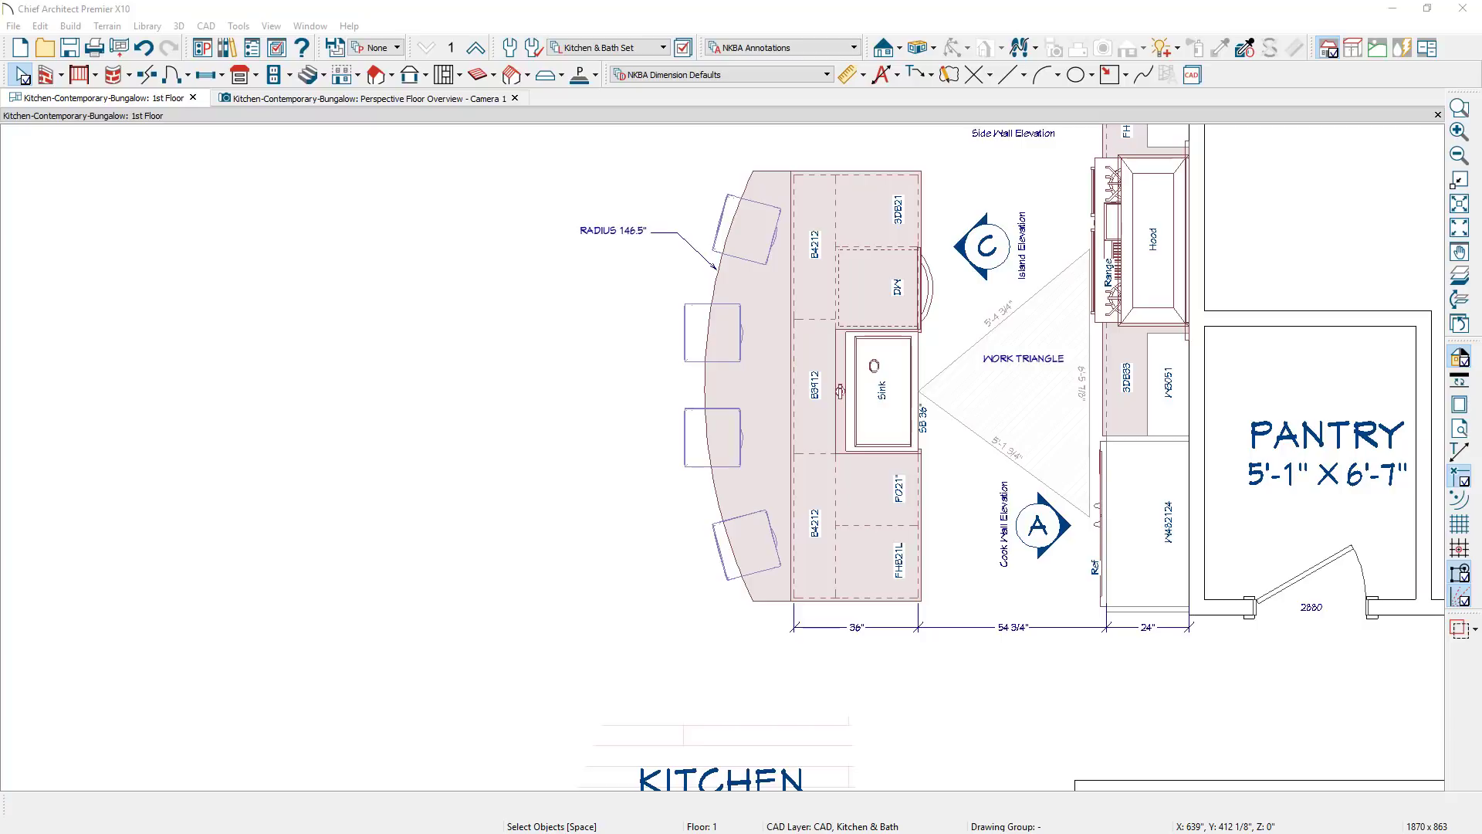
# In the floor plan, draw a freestanding rectangular custom countertop beside the island's seating side, about 117" across its diagonal
pyautogui.click(256, 76)
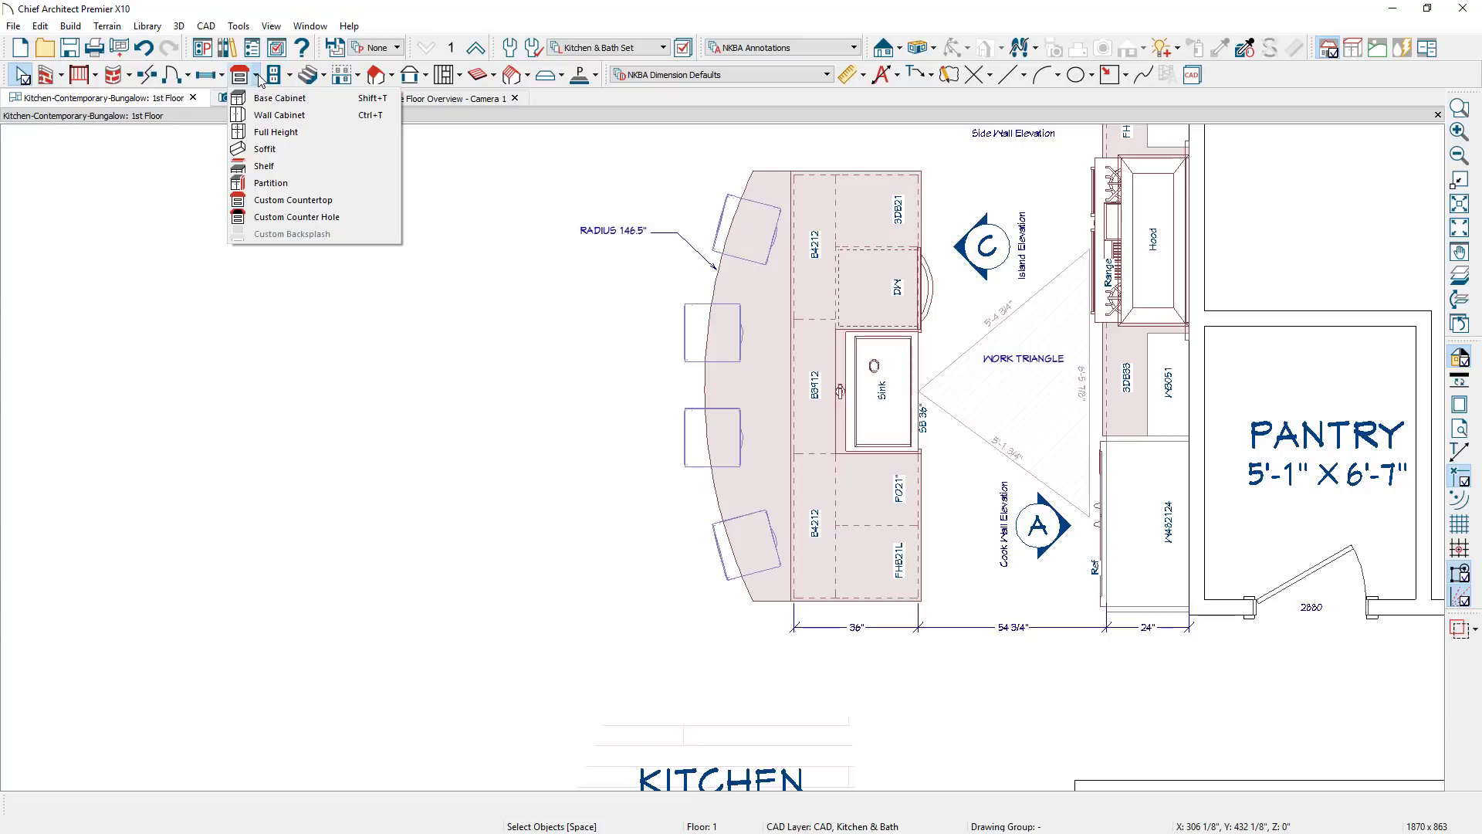
pyautogui.click(356, 206)
pyautogui.moveTo(176, 219); pyautogui.dragTo(398, 552)
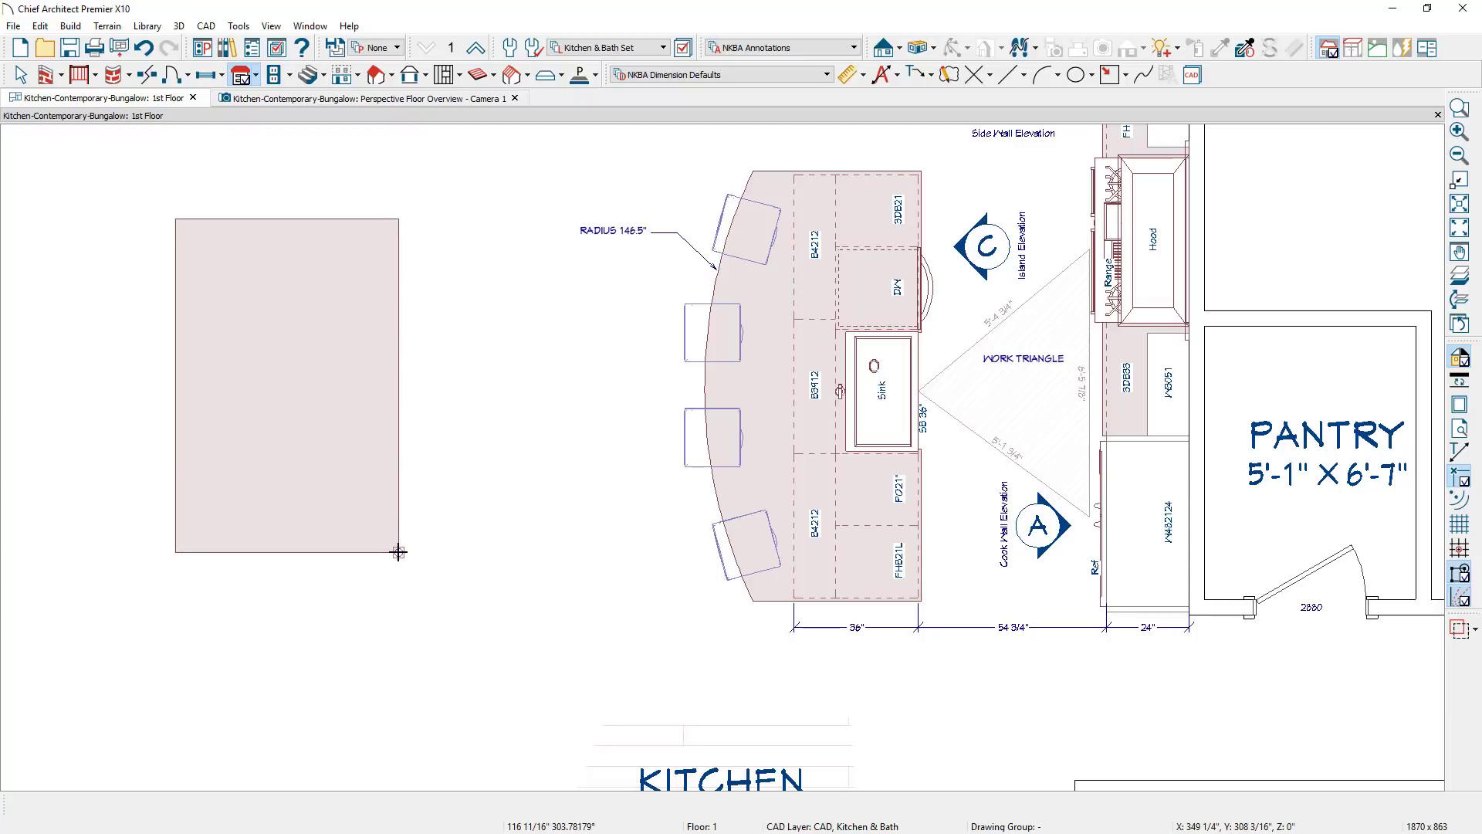
# Set the freestanding countertop's thickness to 3" and unlink its height from the cabinet, with elevation referenced From Finished Floor
pyautogui.click(399, 538)
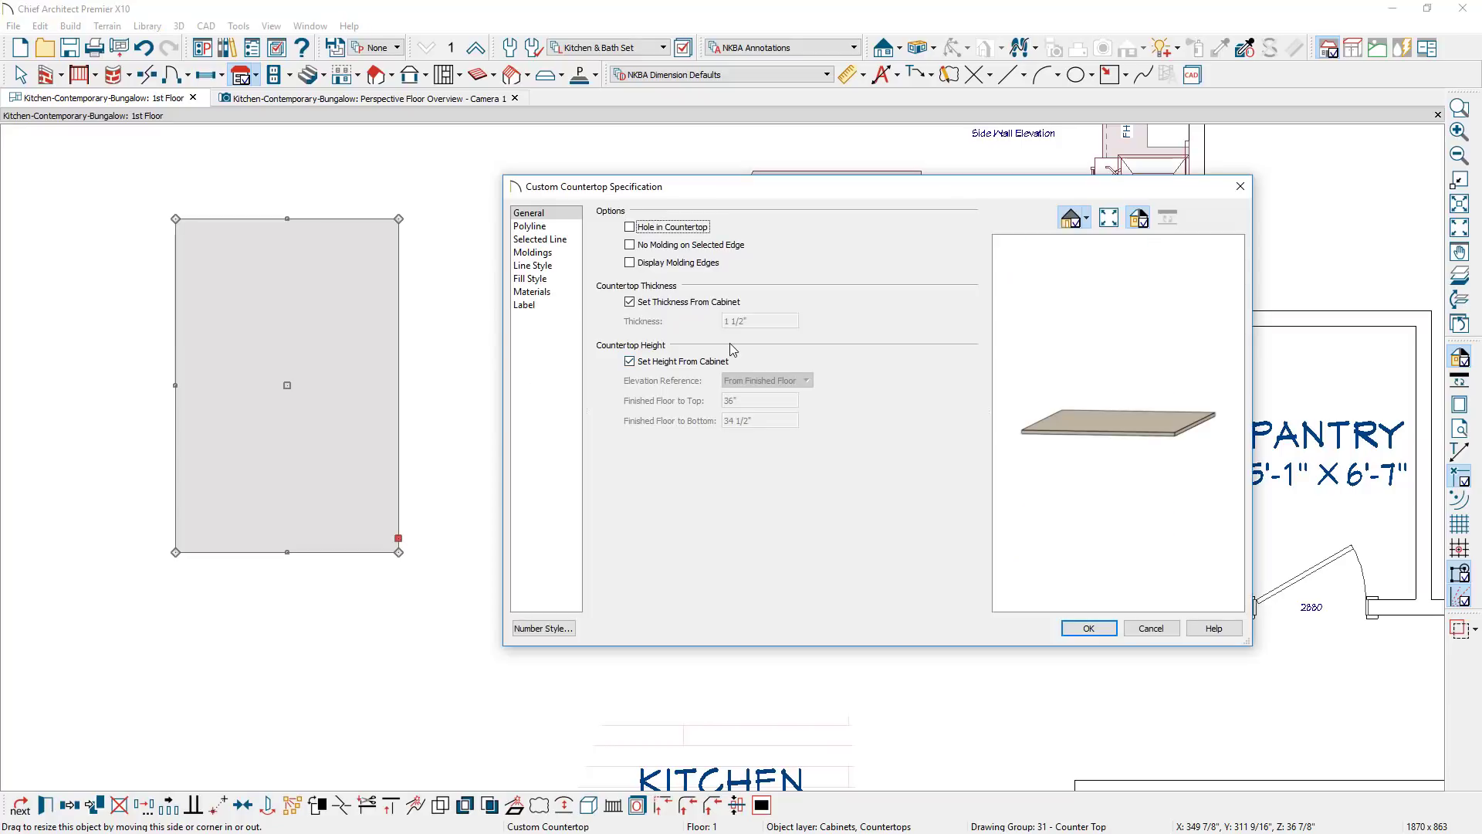
pyautogui.click(630, 302)
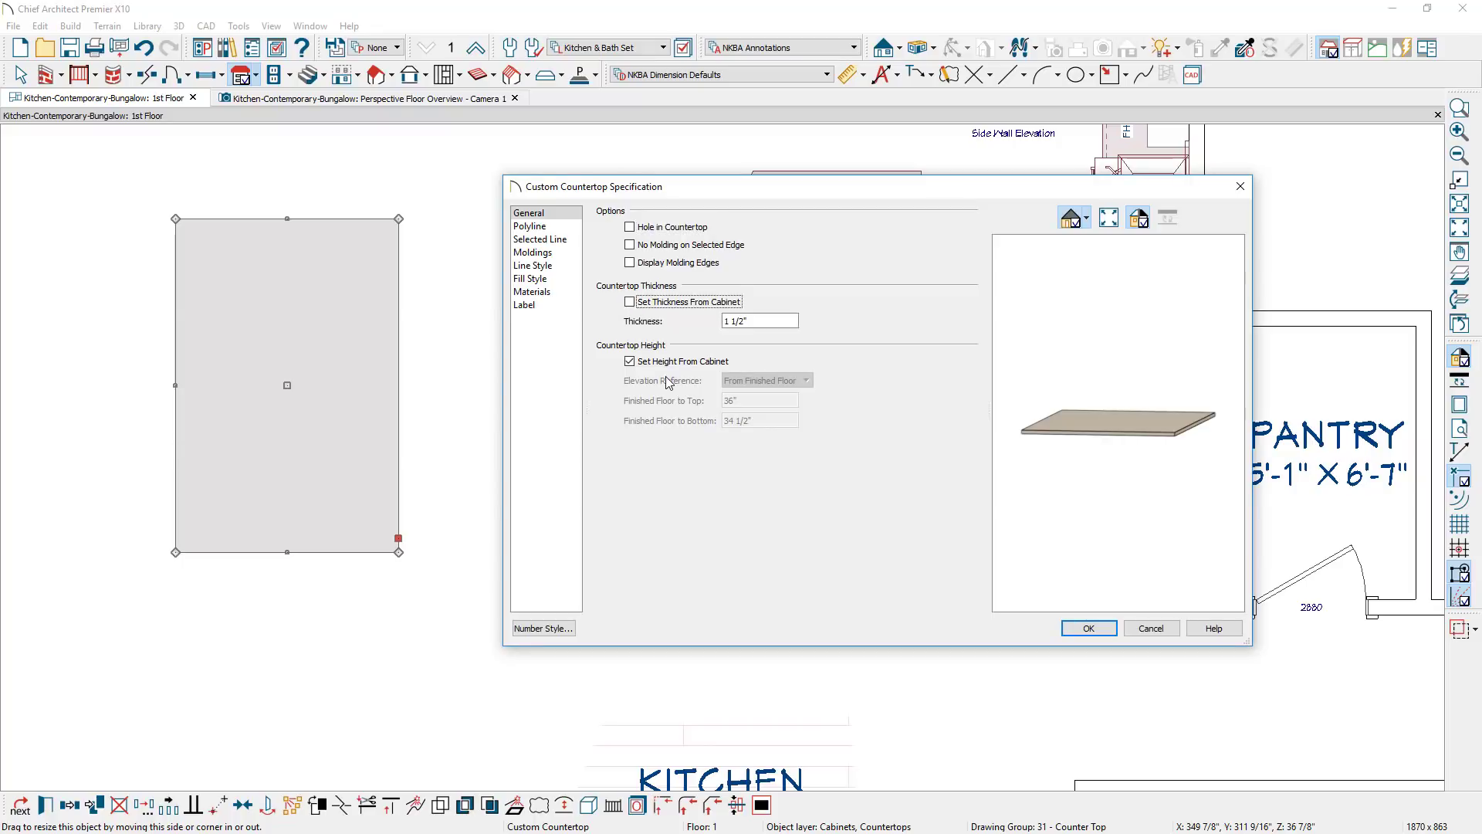
pyautogui.moveTo(781, 321); pyautogui.dragTo(689, 320)
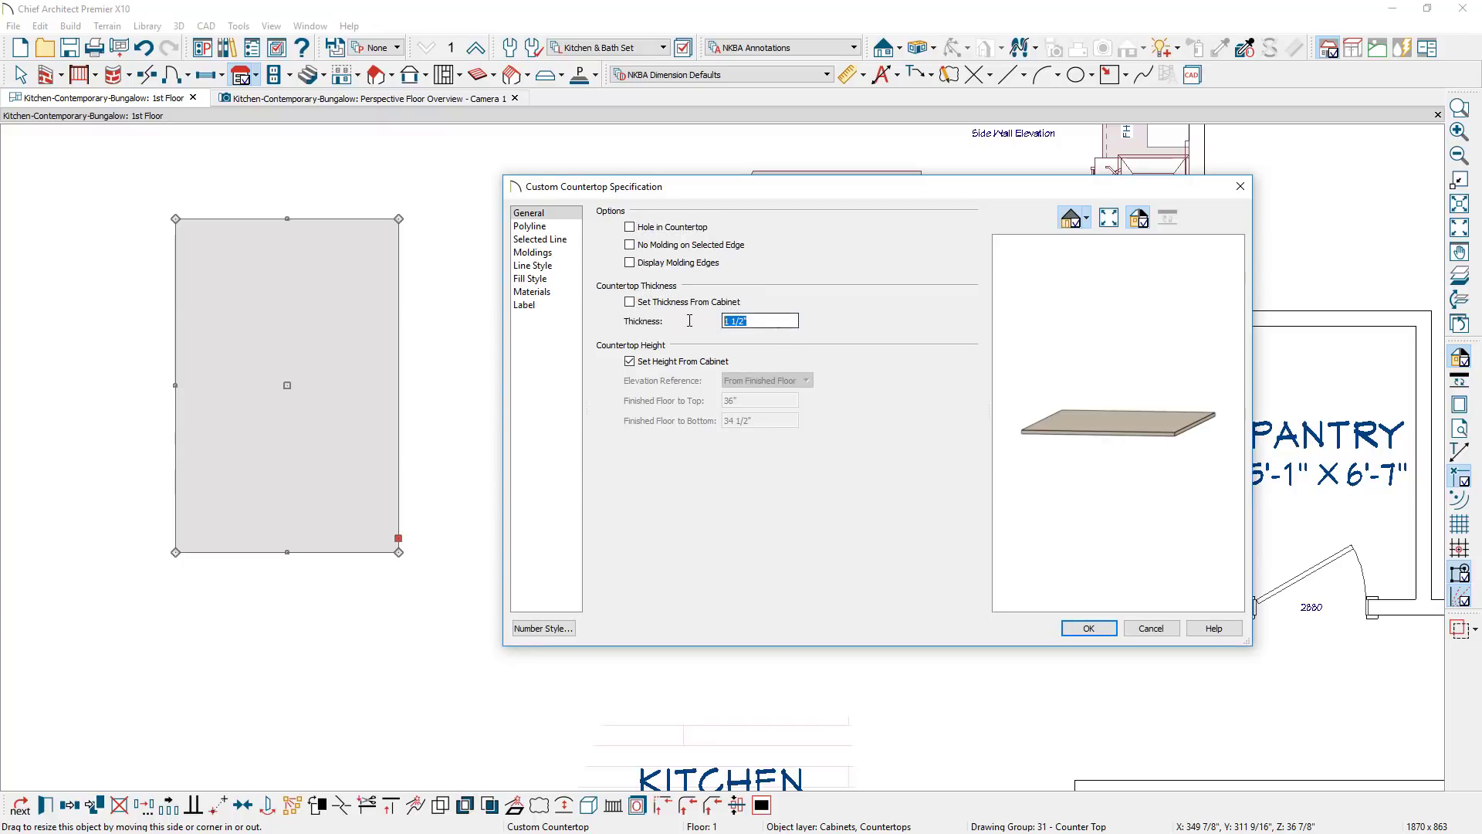
pyautogui.write('3')
pyautogui.click(631, 363)
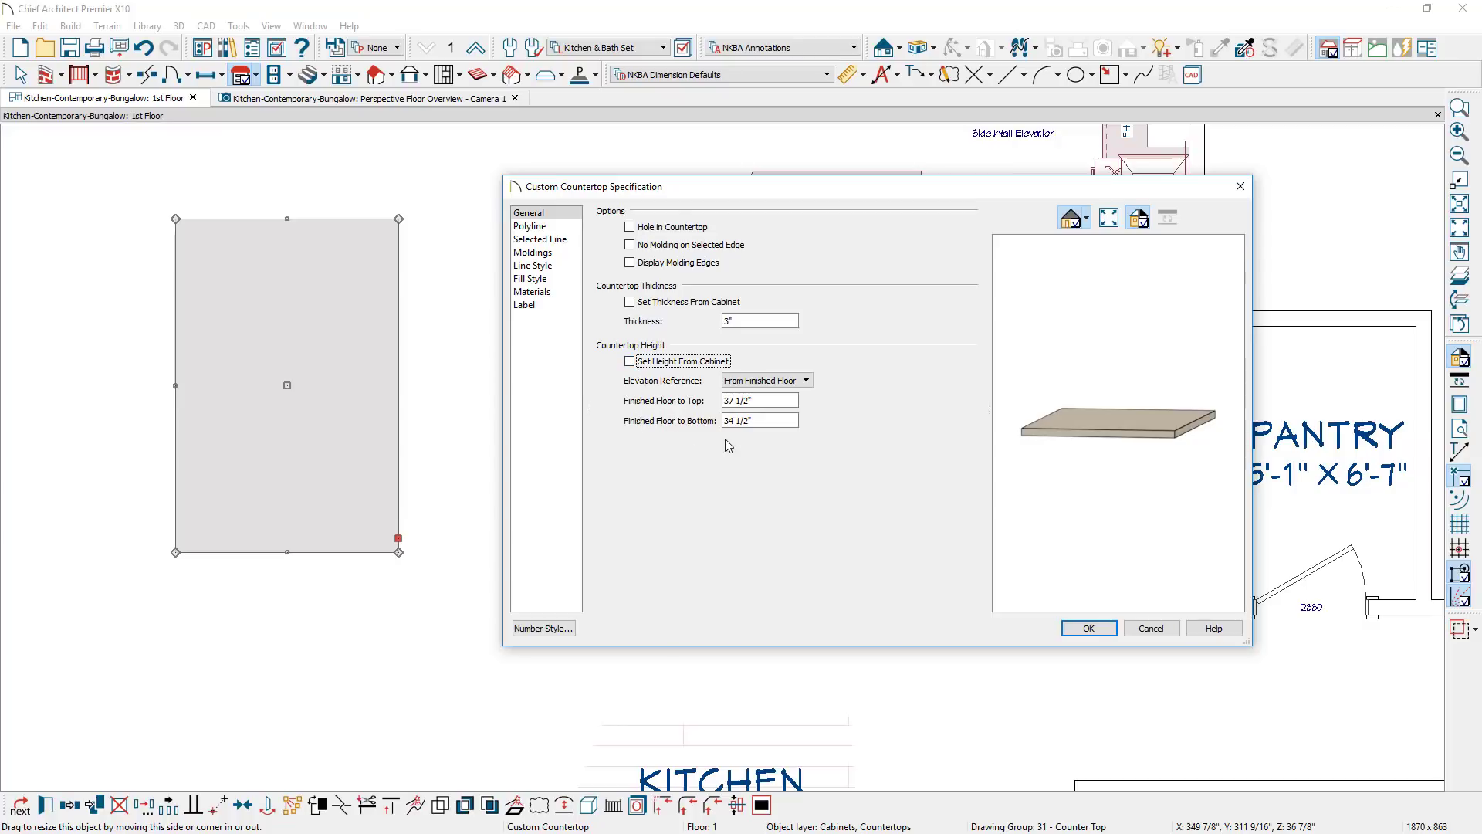
pyautogui.click(806, 381)
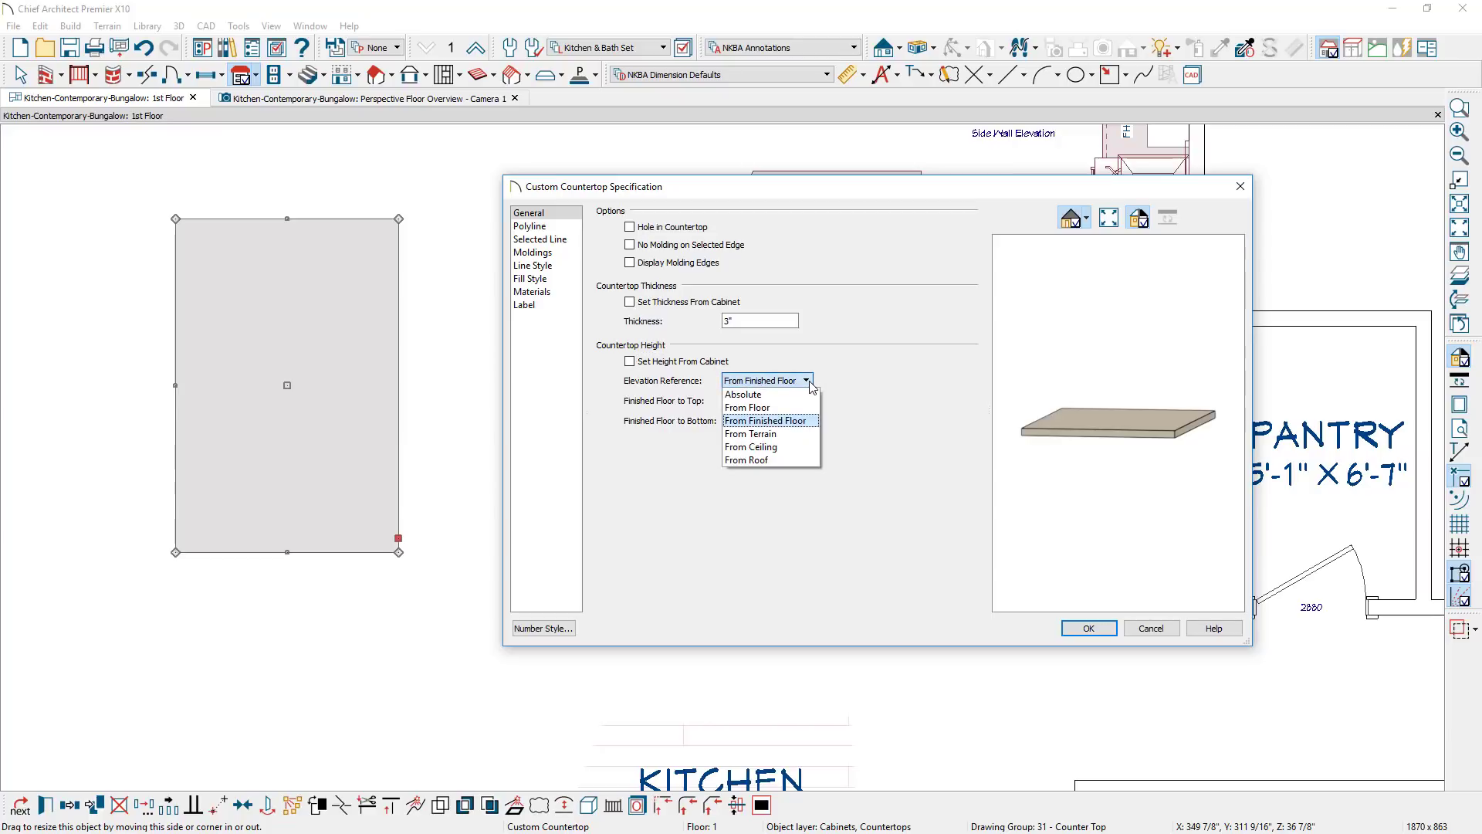
pyautogui.click(810, 421)
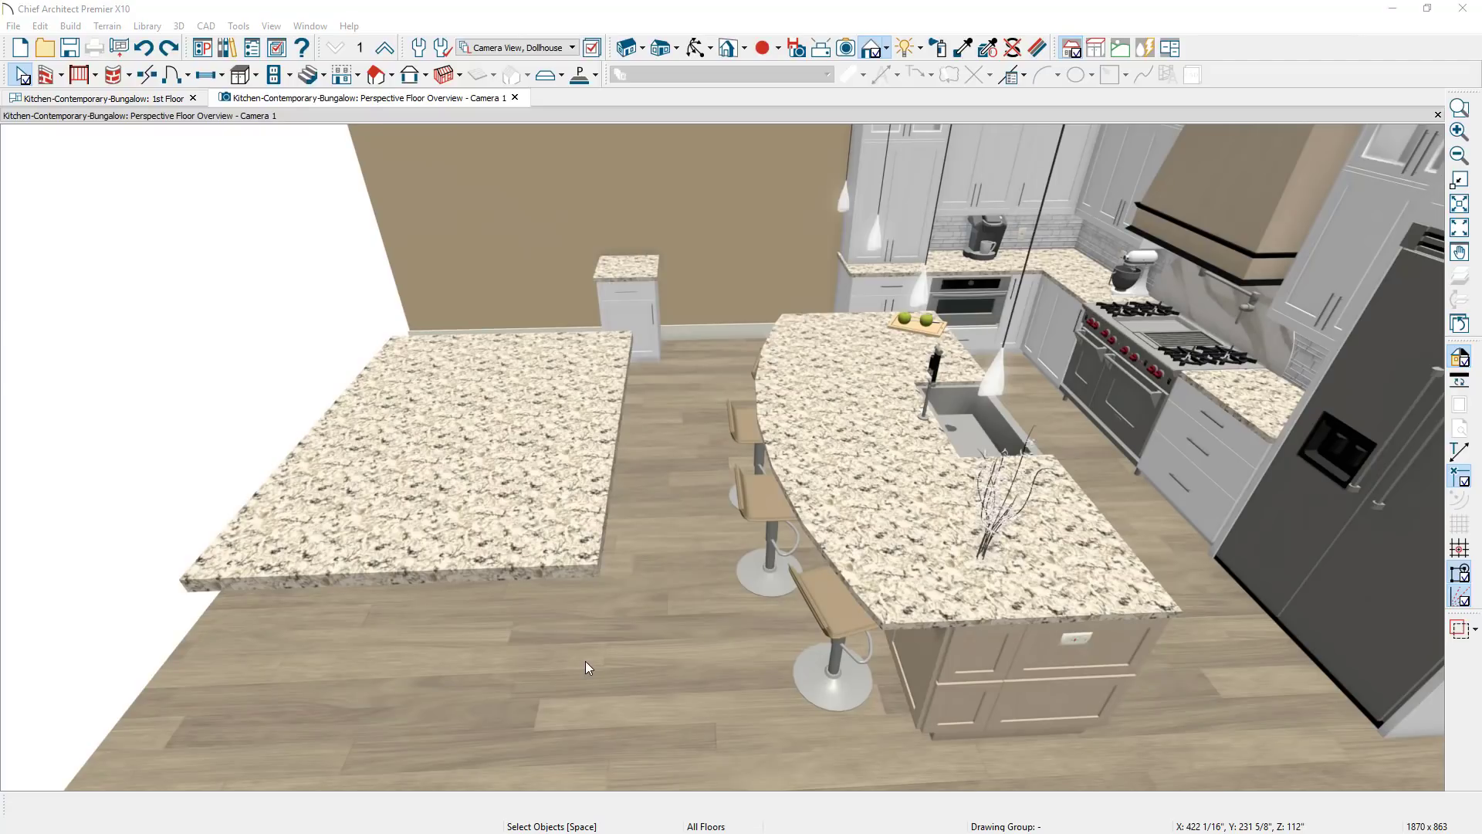
# In the perspective view, extend the freestanding countertop's island-side edge toward the island, then convert that edge to an arc and undo the arc
pyautogui.click(580, 439)
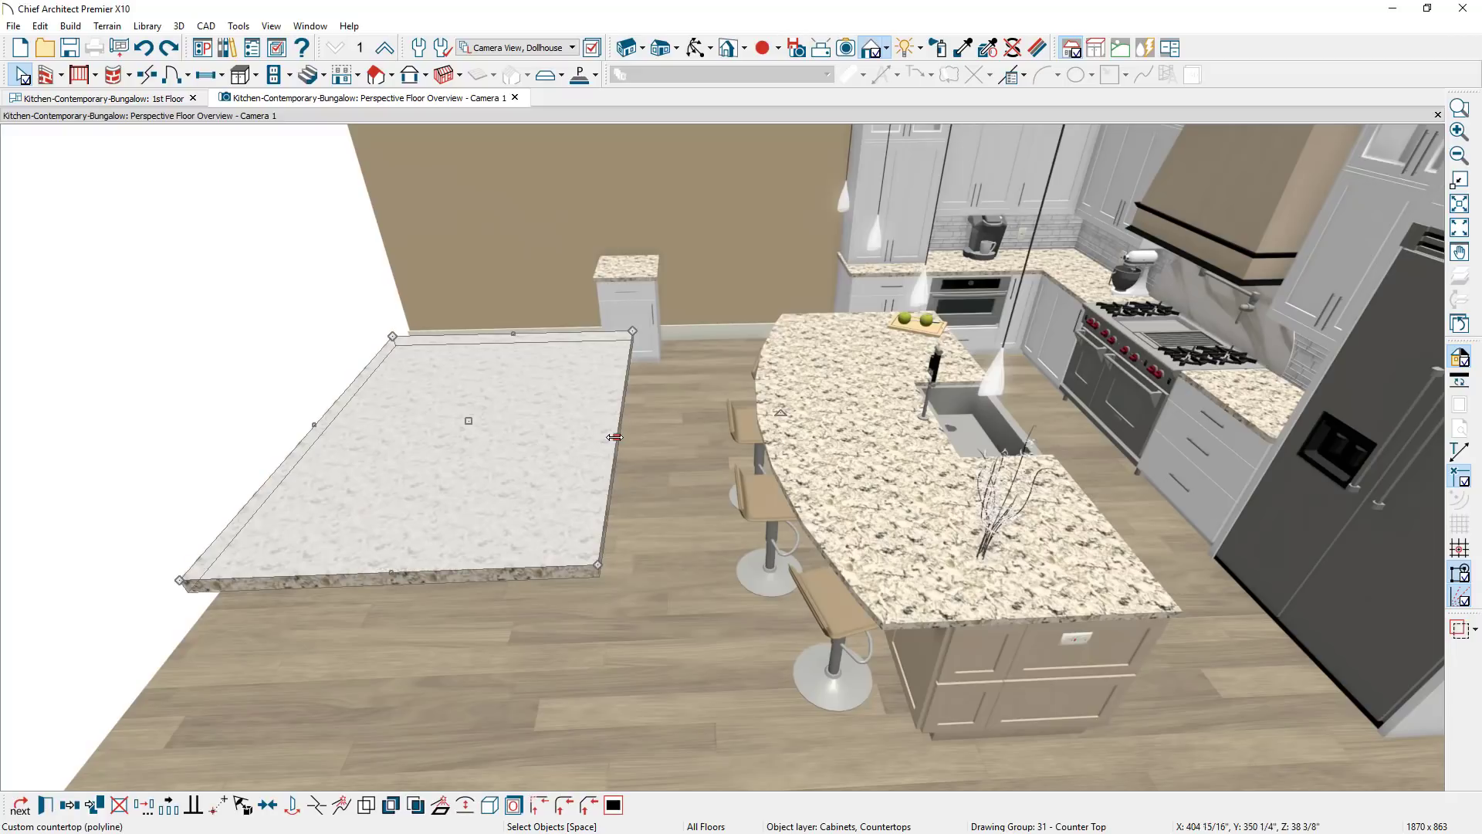
pyautogui.moveTo(614, 437); pyautogui.dragTo(645, 439)
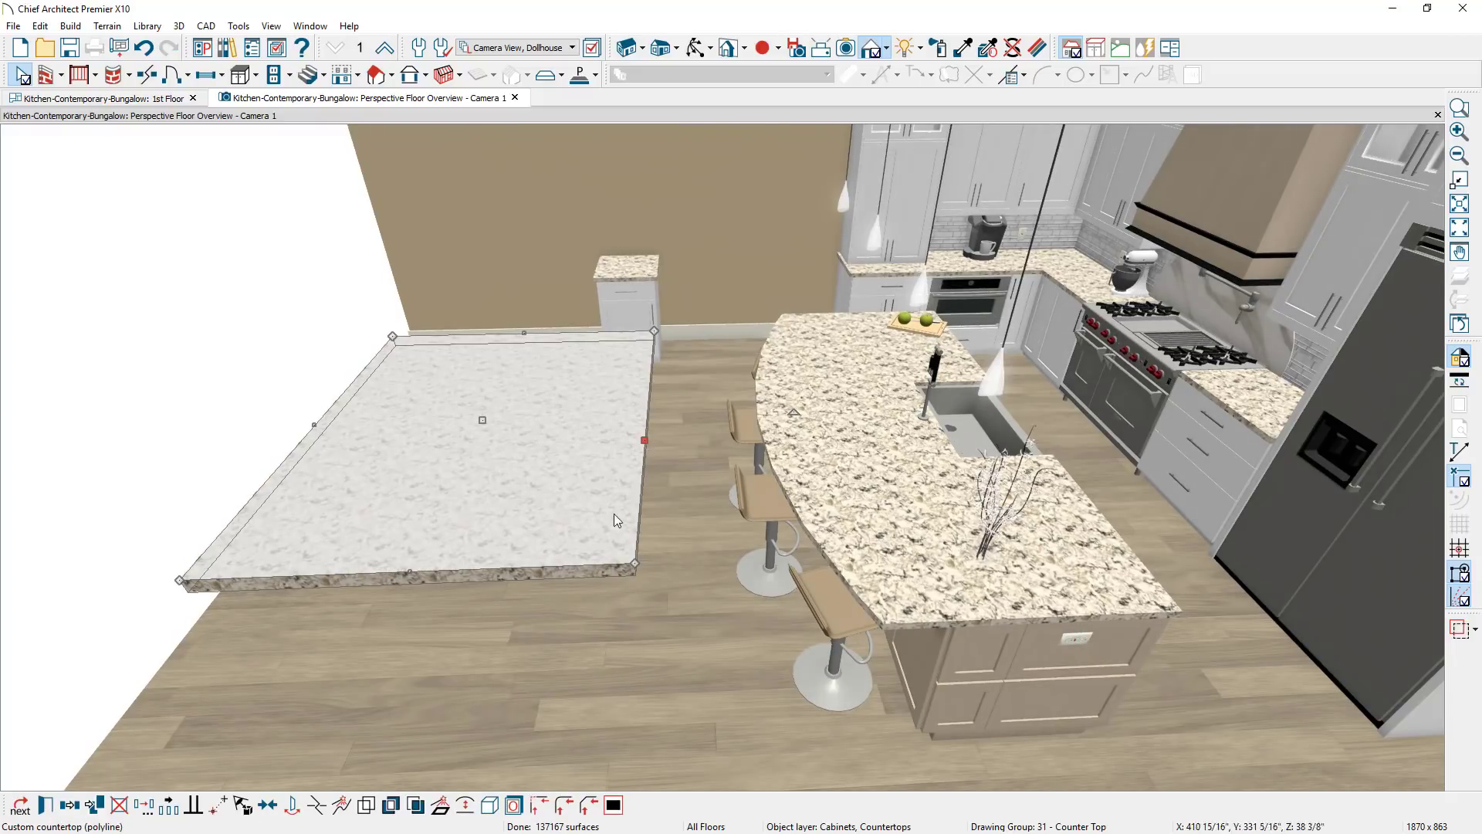
pyautogui.click(466, 805)
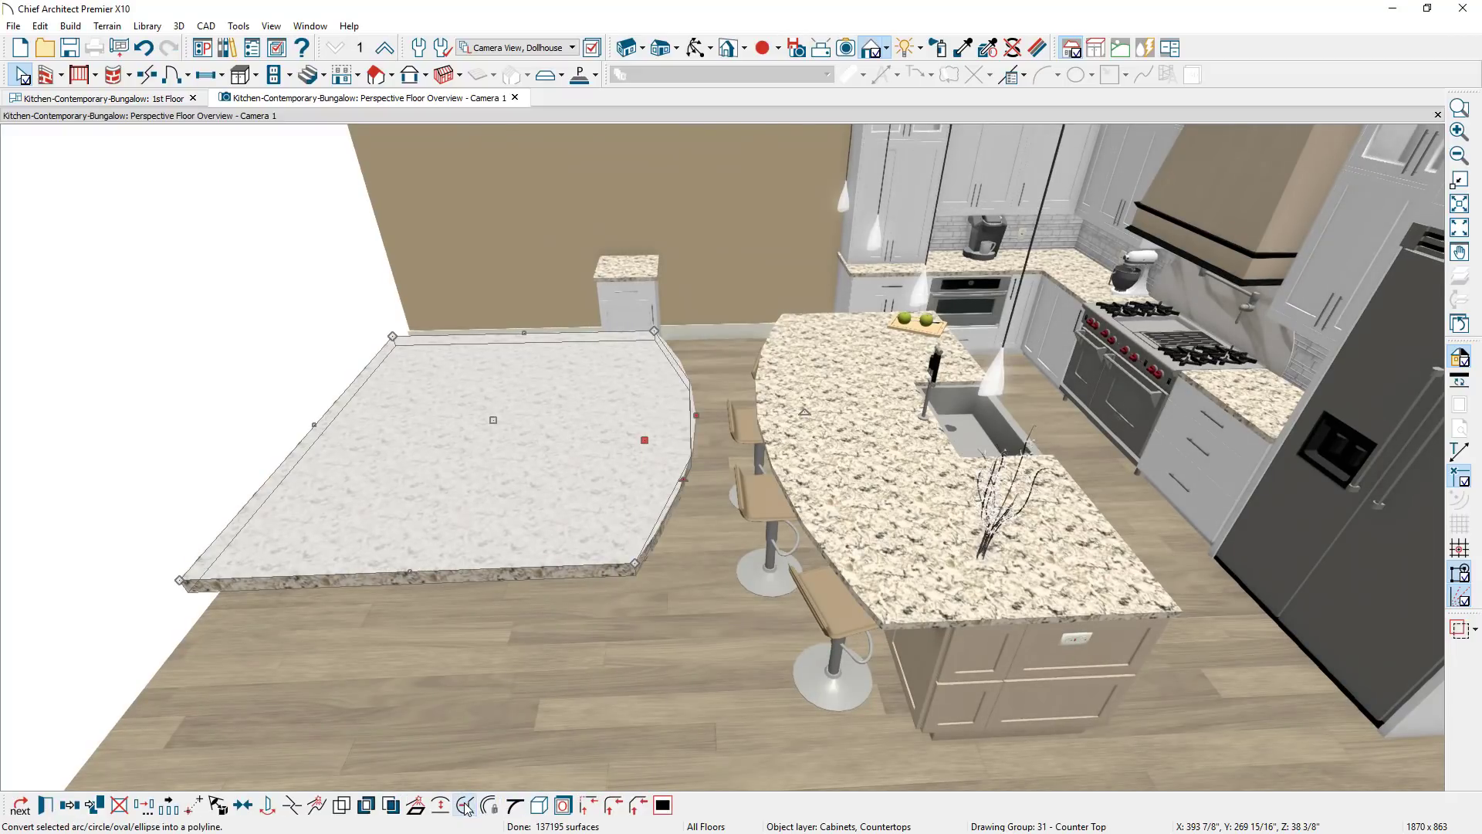
pyautogui.hotkey('ctrl', 'z')
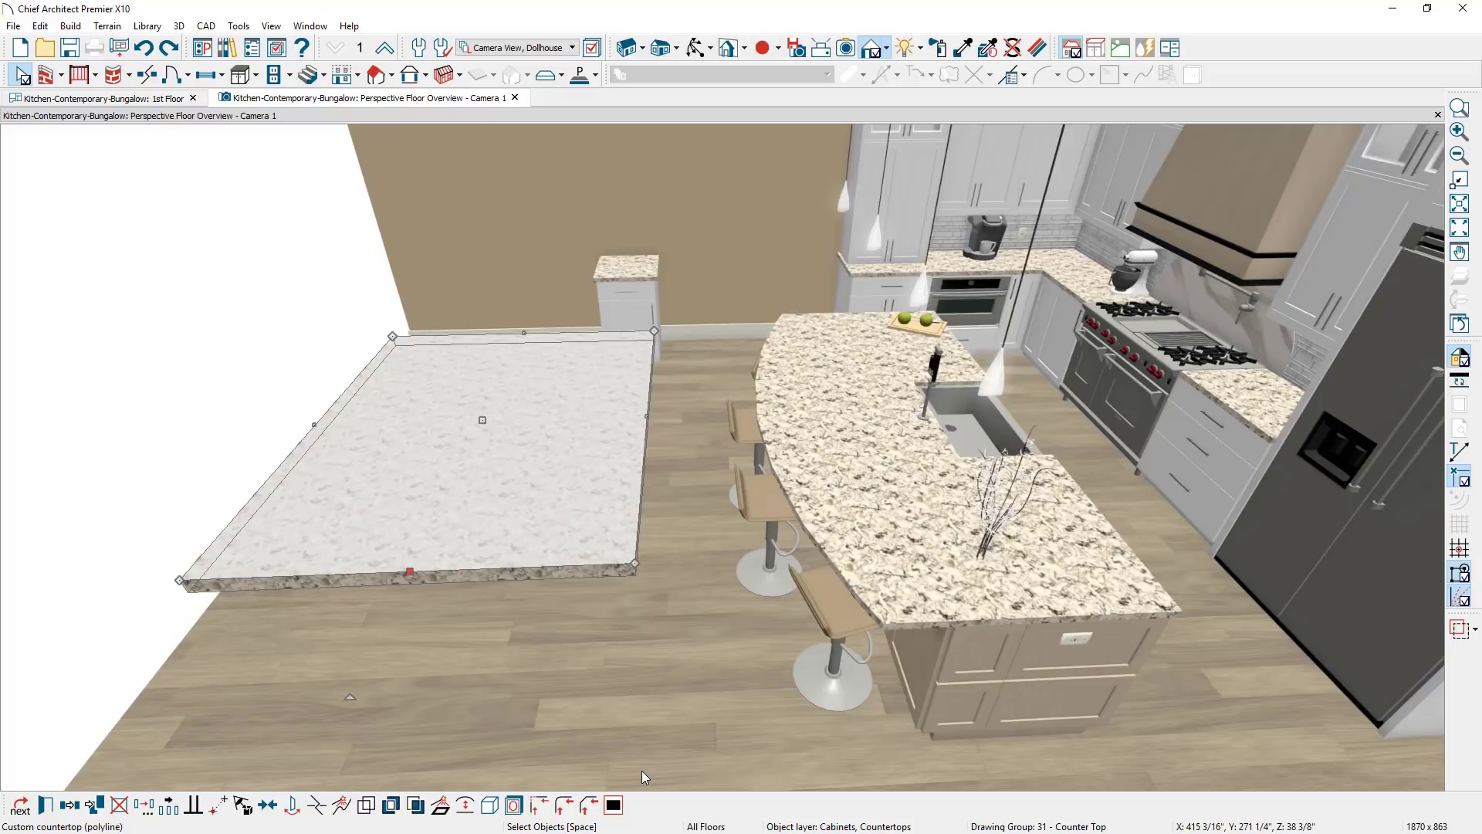
# Cut a rectangular hole in the middle of the freestanding countertop
pyautogui.click(613, 805)
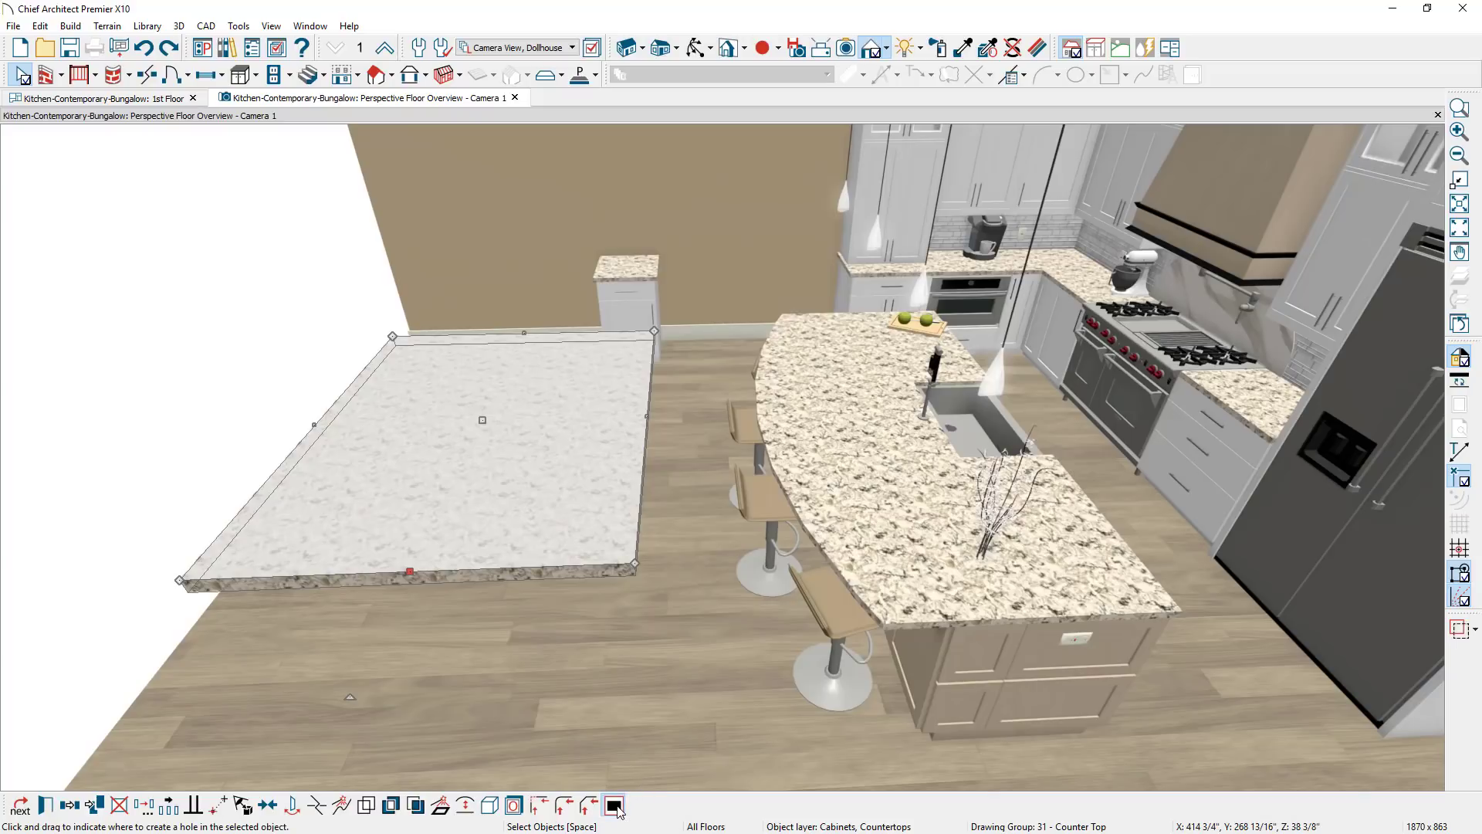
pyautogui.moveTo(401, 425); pyautogui.dragTo(542, 483)
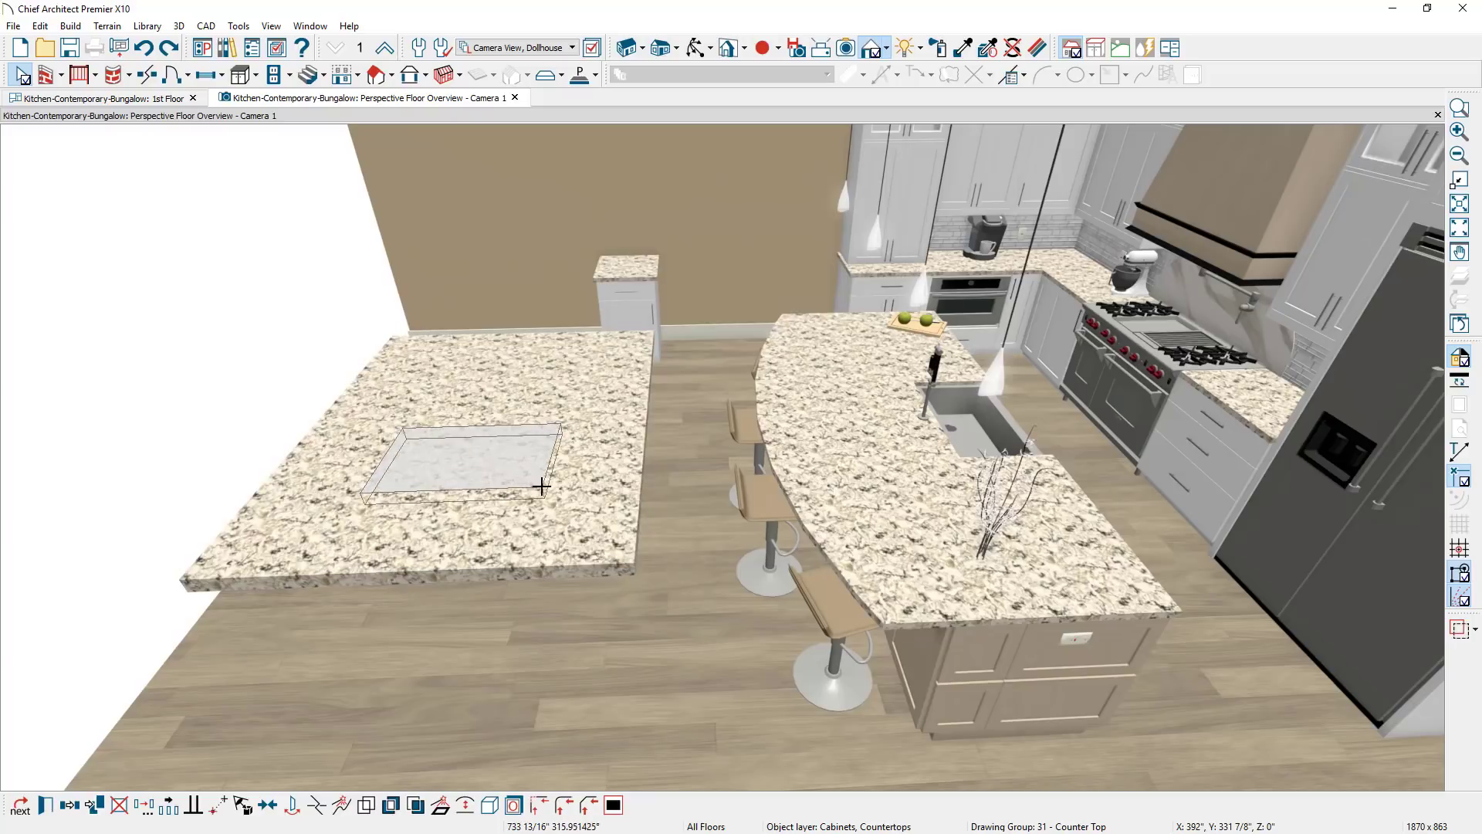
pyautogui.press('Escape')
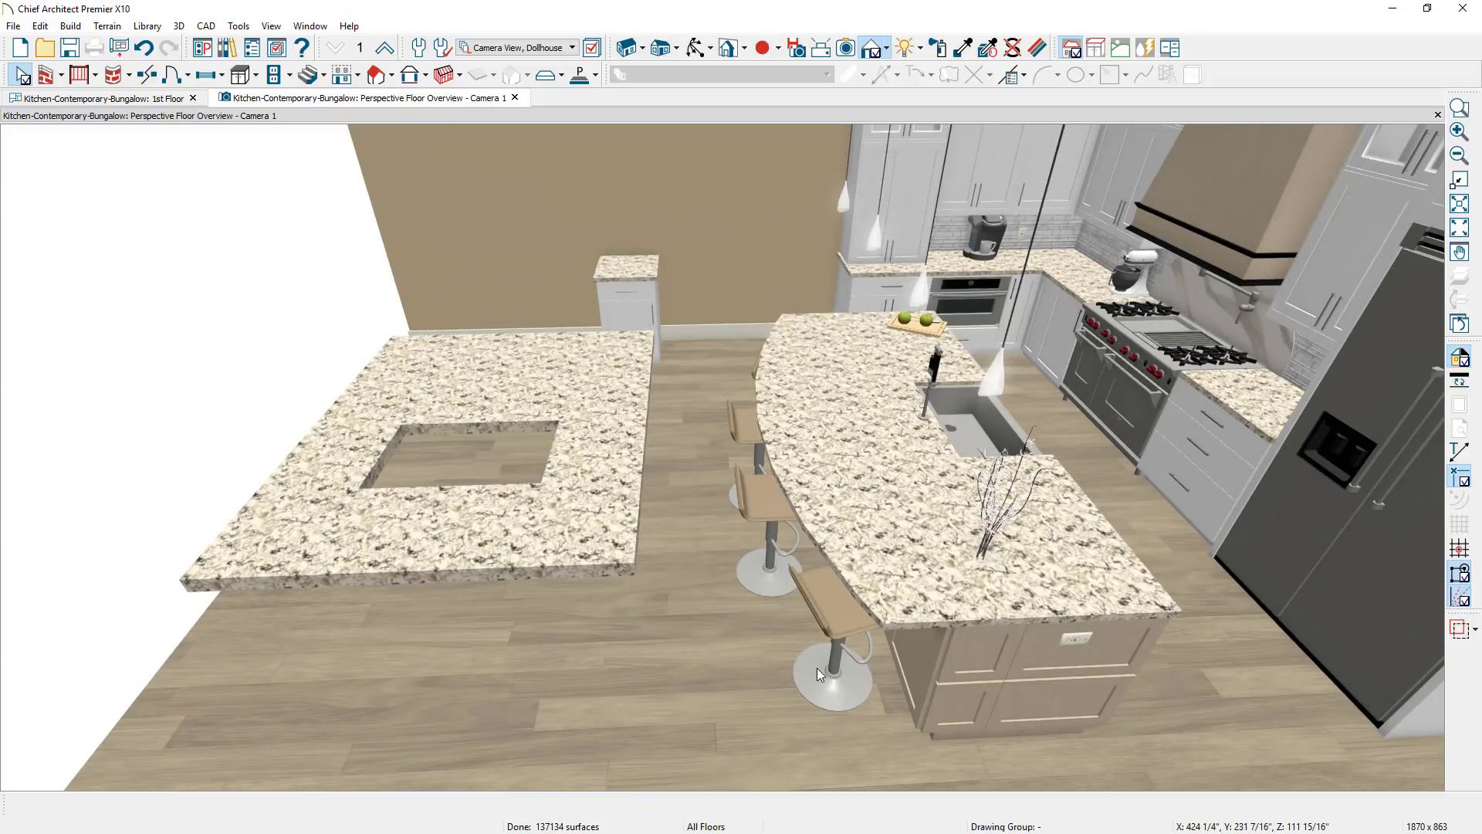
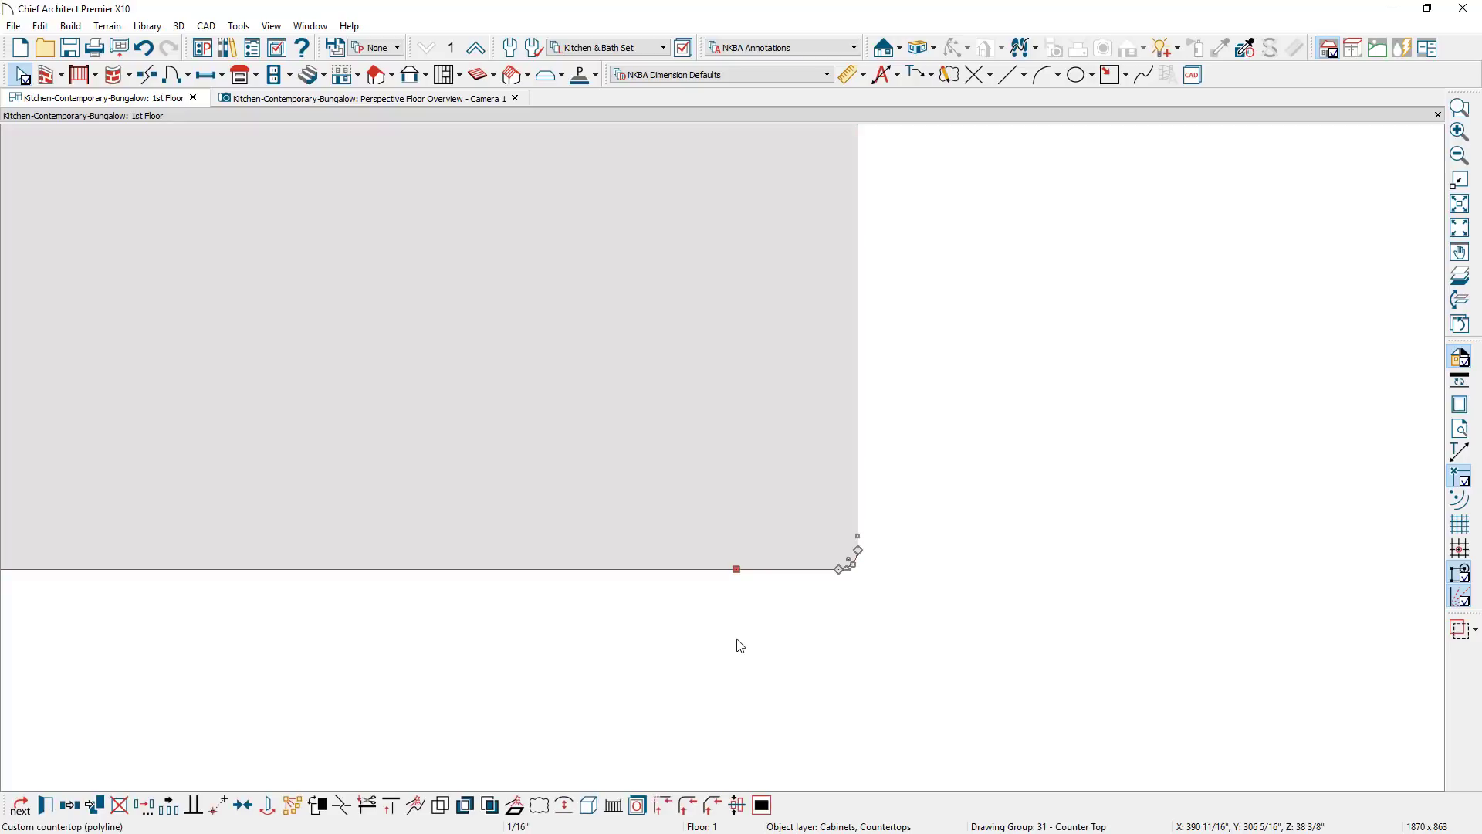
# Join the two straight edges beside the freestanding countertop's rounded corner into a square corner, deleting the intervening lines
pyautogui.click(662, 807)
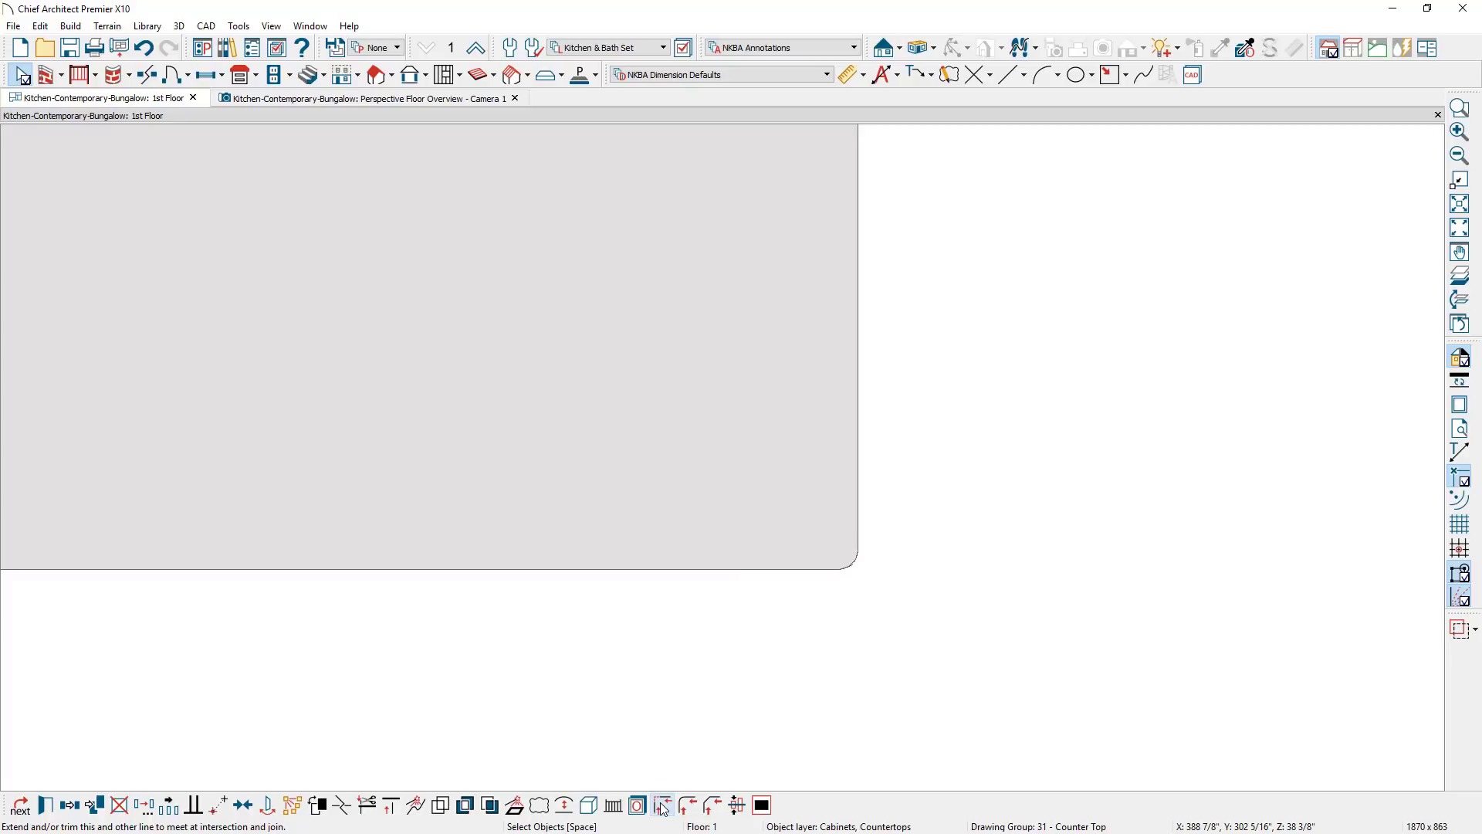
pyautogui.click(857, 478)
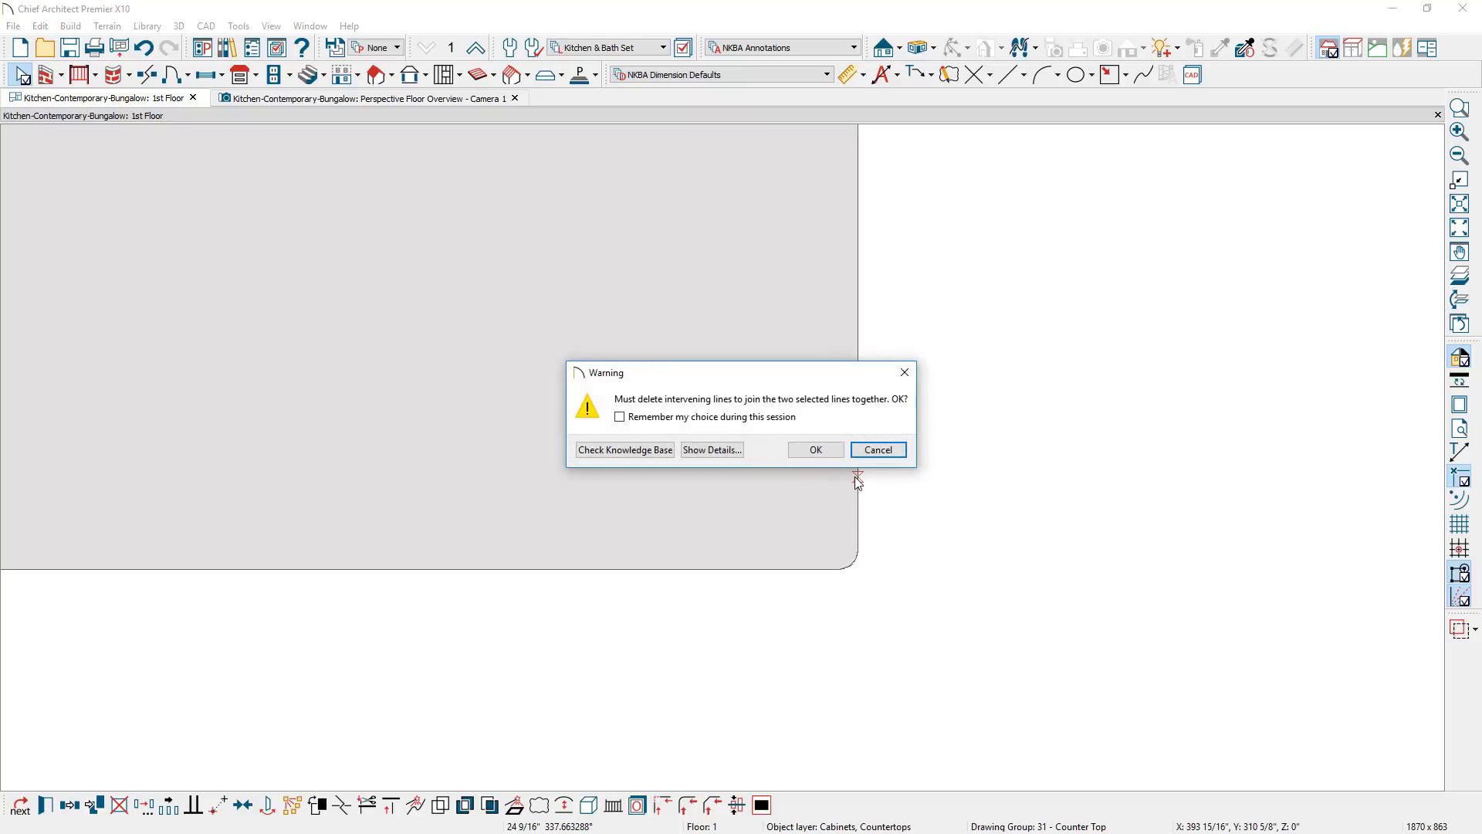
pyautogui.click(812, 450)
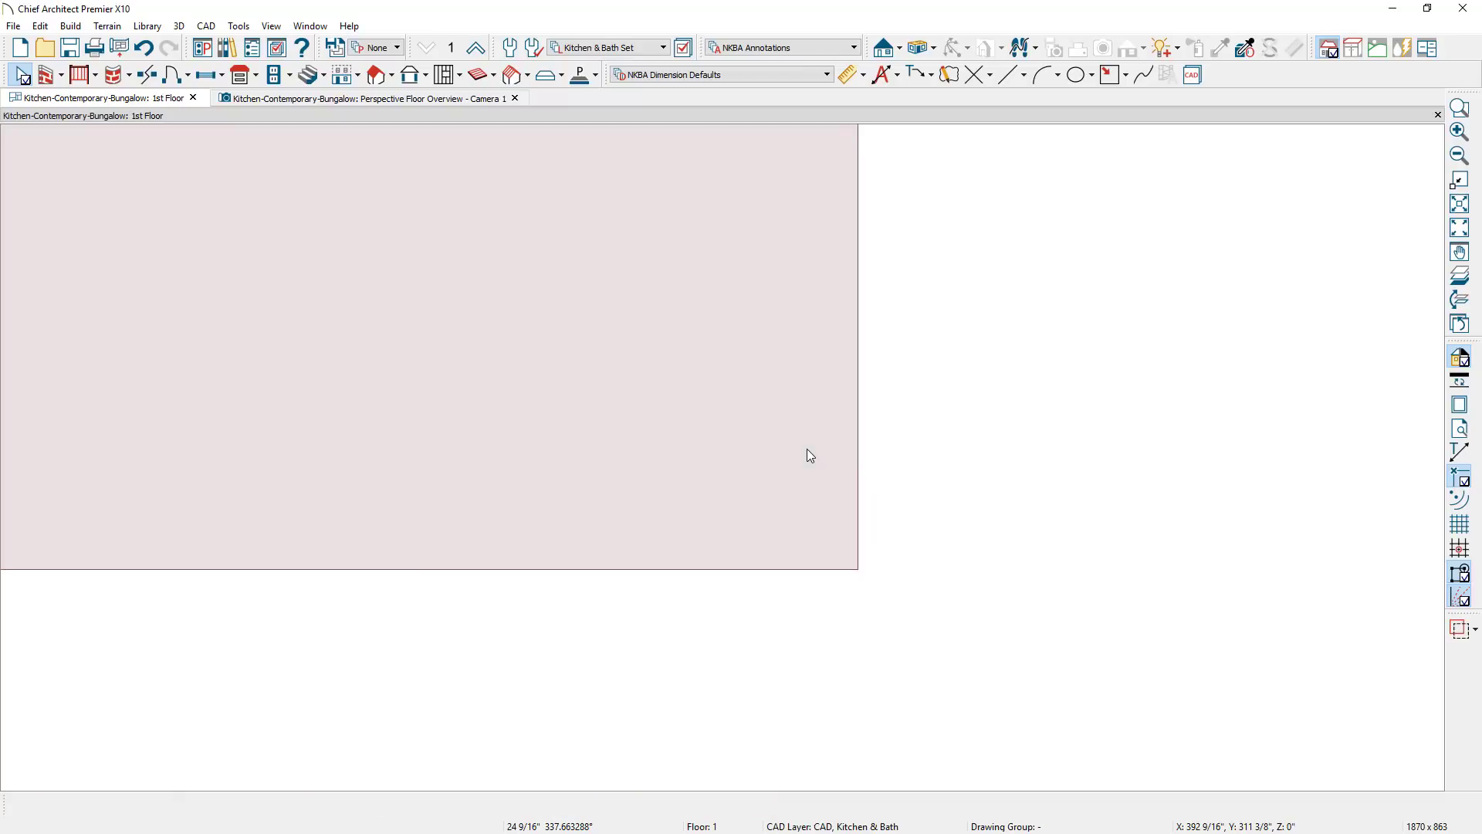
pyautogui.scroll(-2, 763, 711)
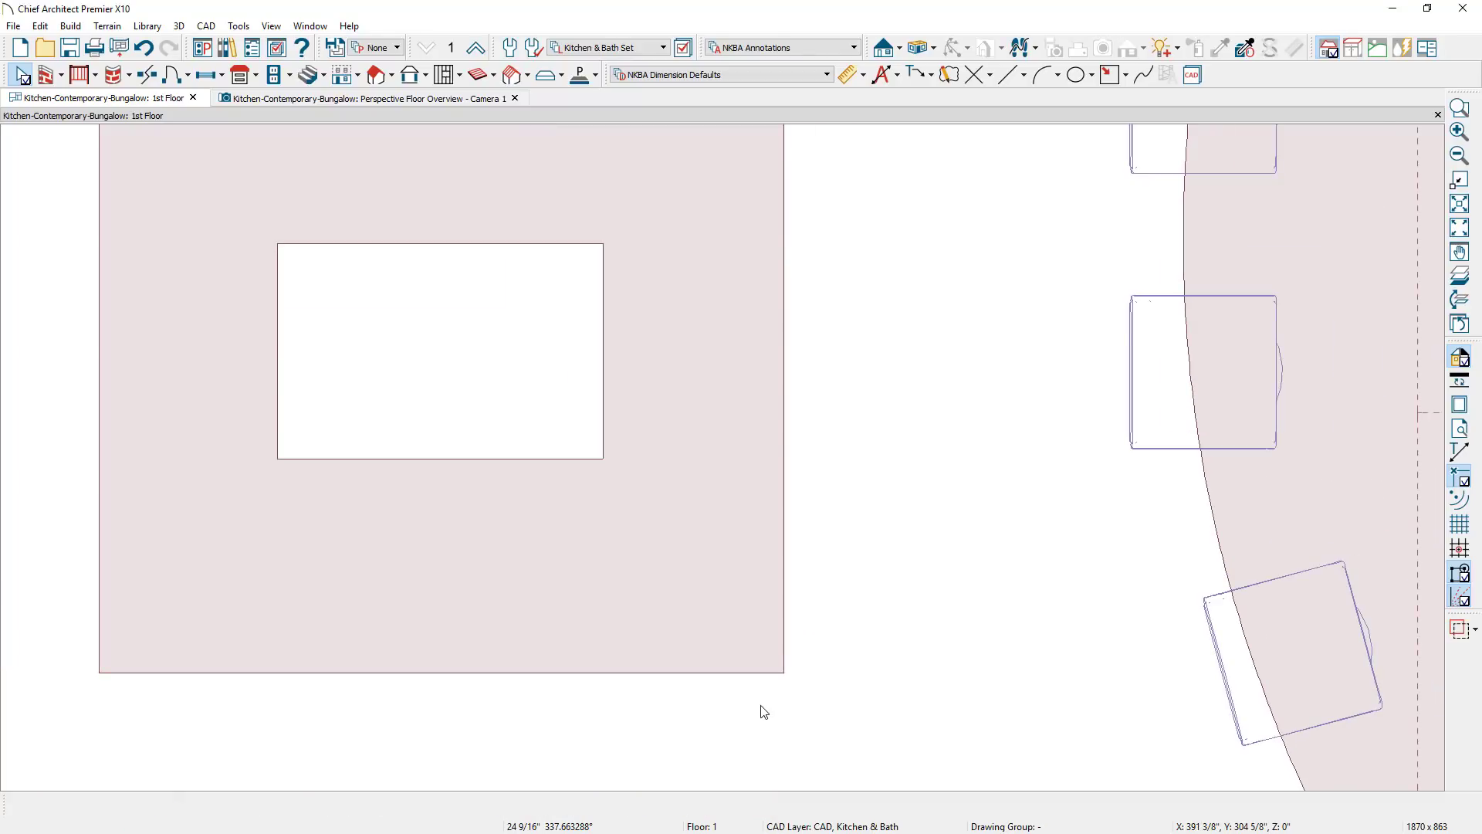
pyautogui.scroll(-1, 764, 709)
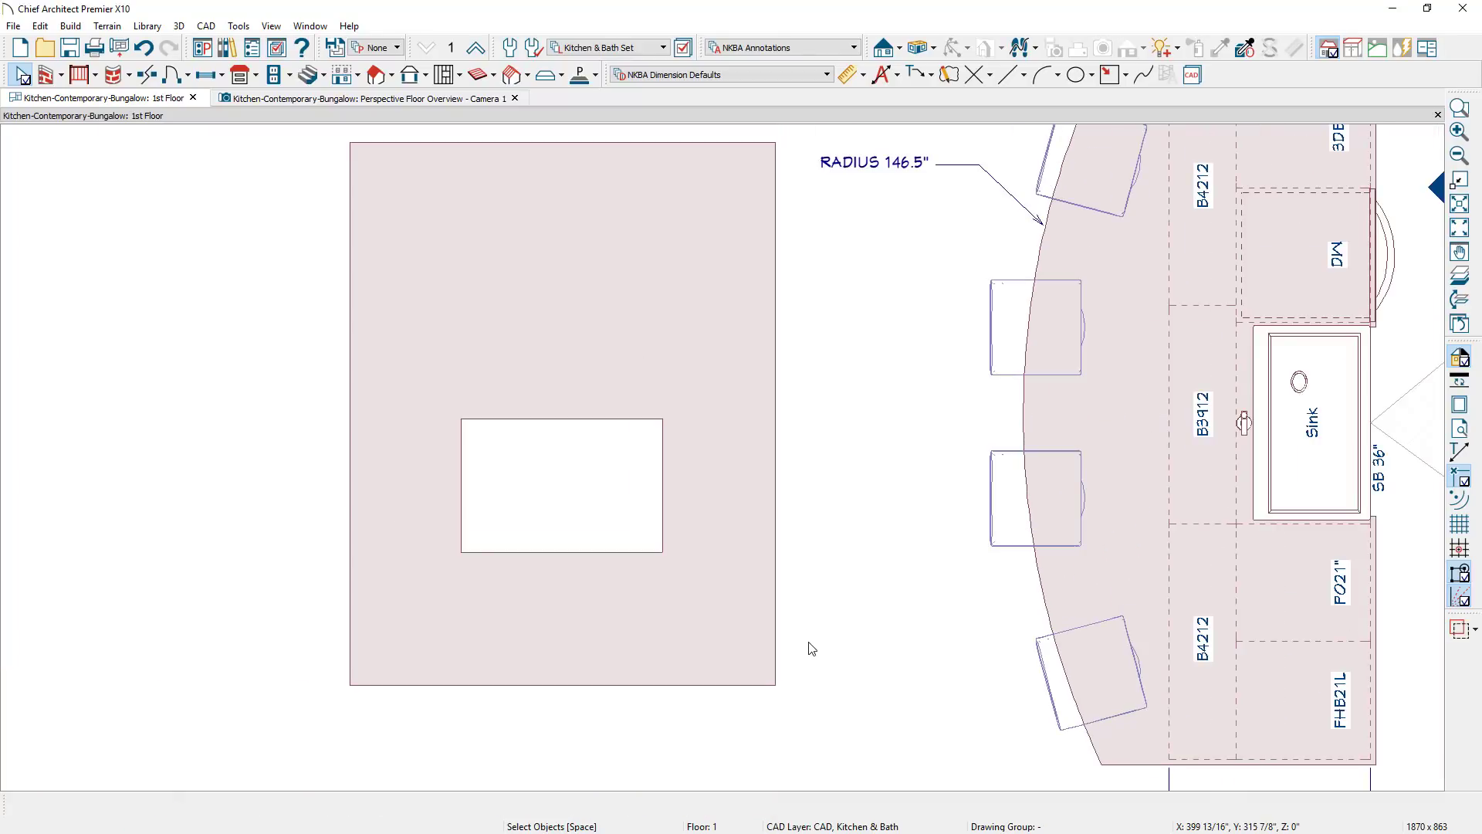
# Fillet all outer corners of the freestanding countertop at once
pyautogui.click(776, 650)
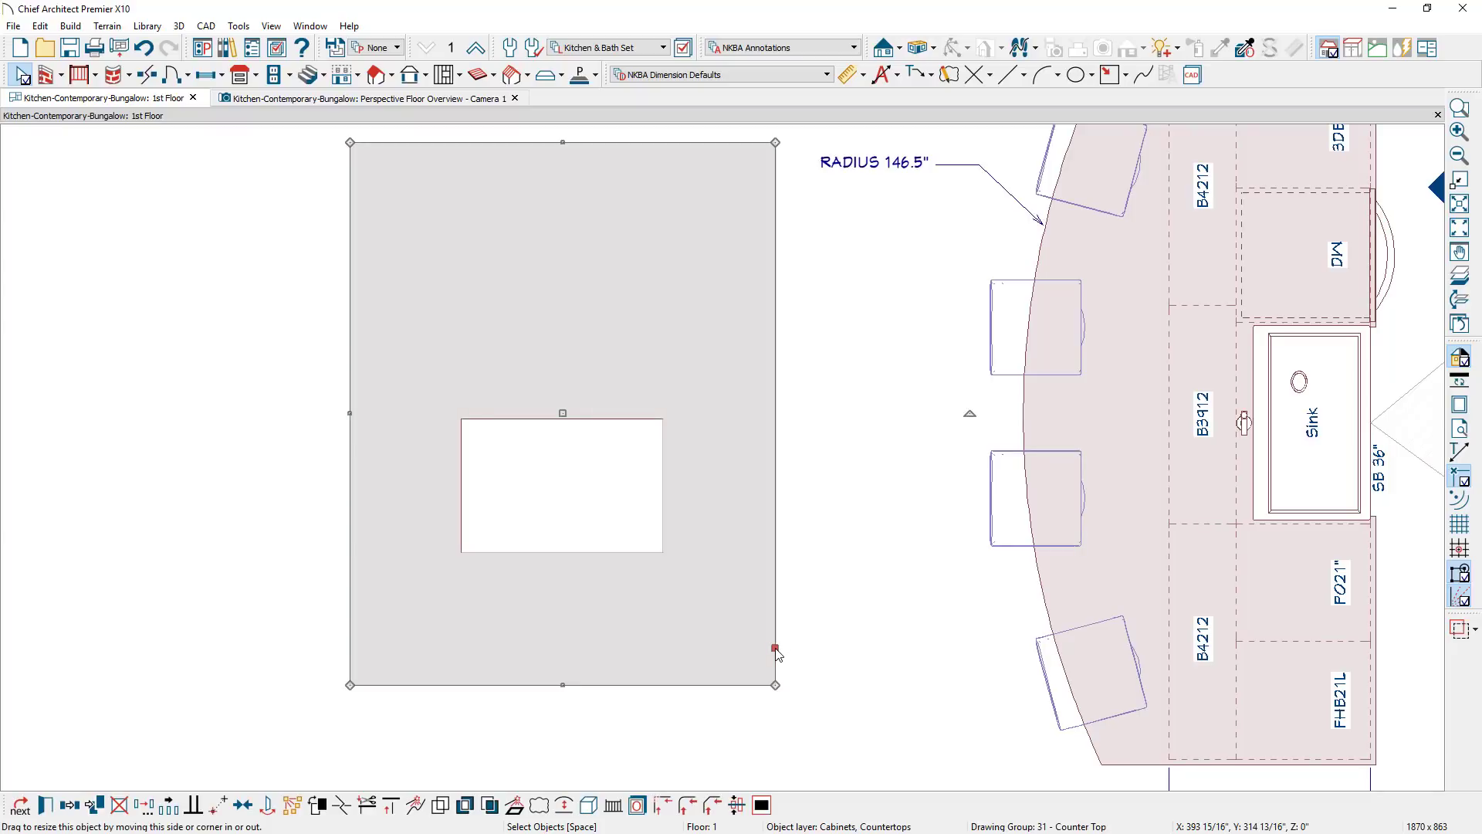
pyautogui.click(688, 805)
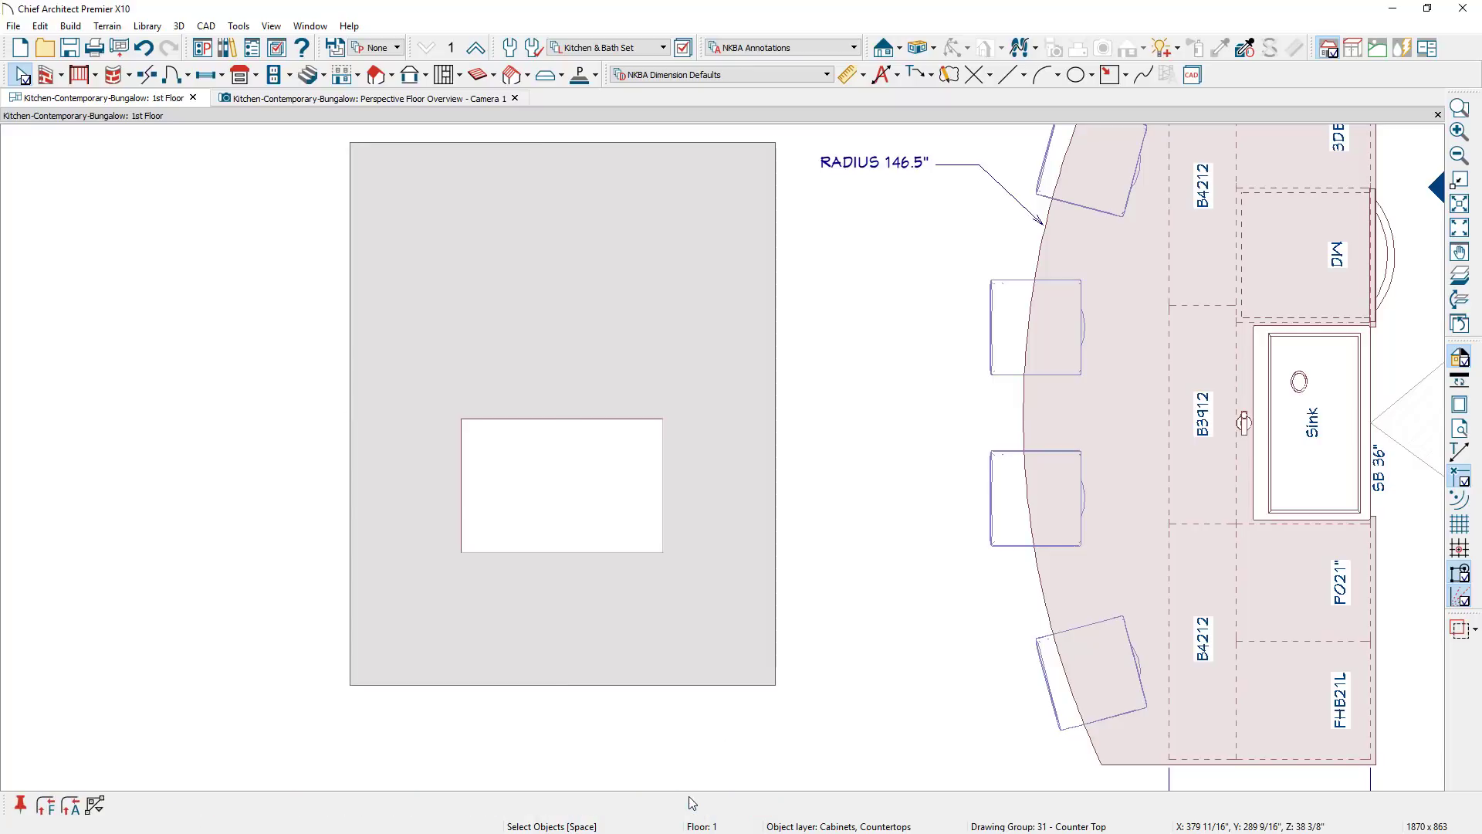
pyautogui.click(71, 806)
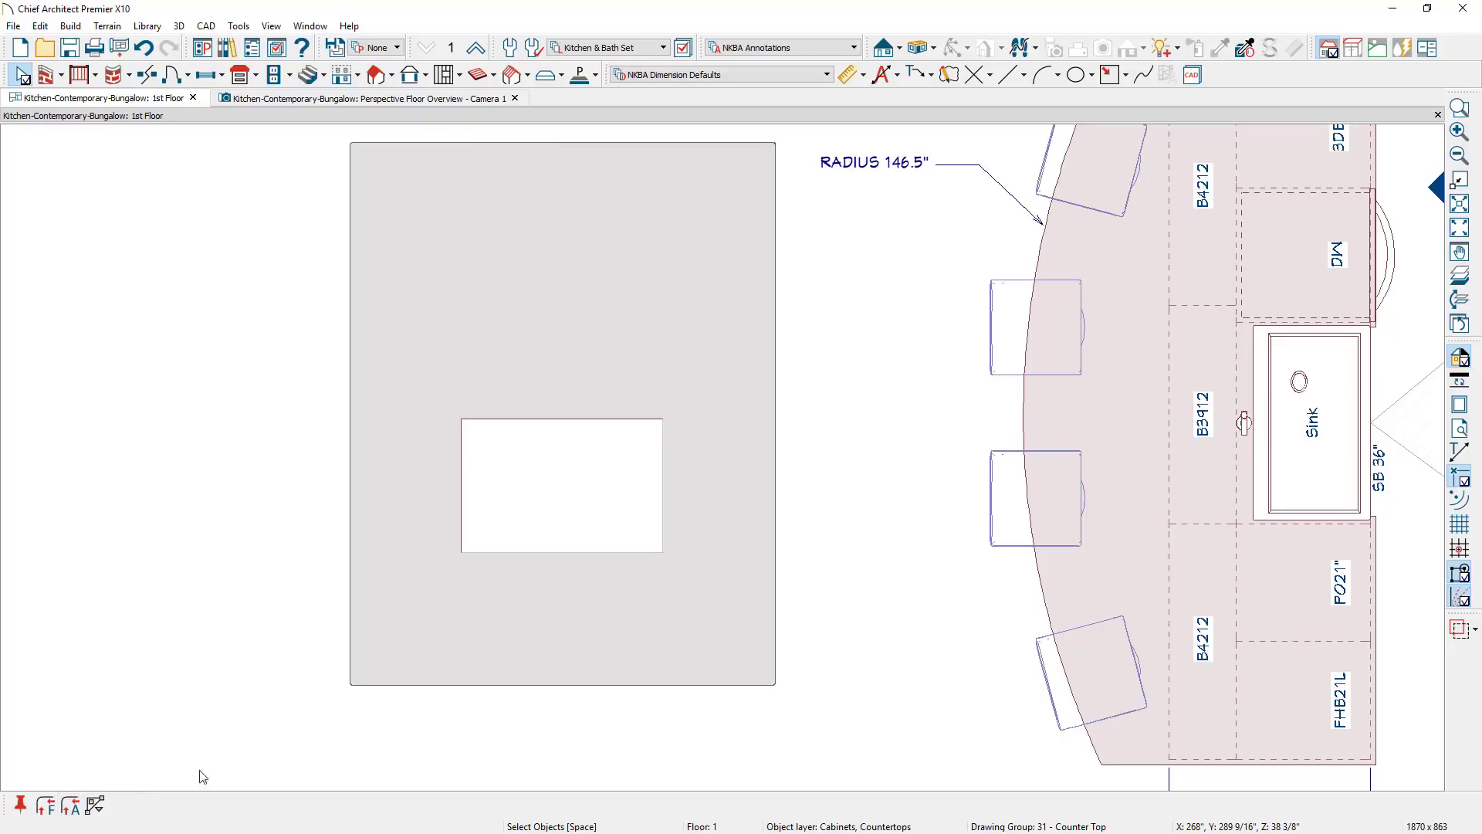
pyautogui.scroll(5, 336, 692)
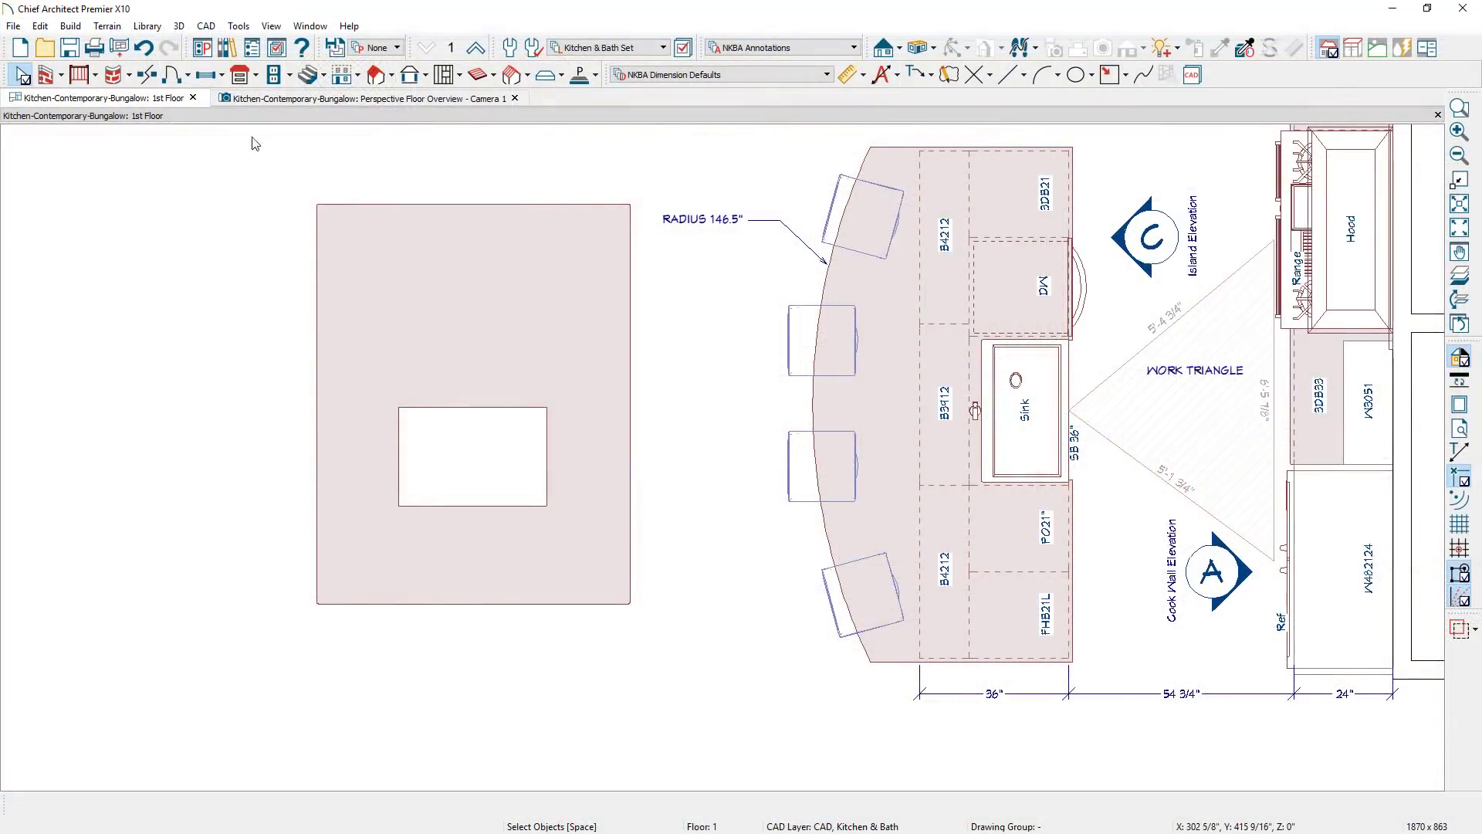
# Draw a narrow custom countertop strip along the freestanding countertop's lower edge in plan, about 76" across its diagonal
pyautogui.click(258, 76)
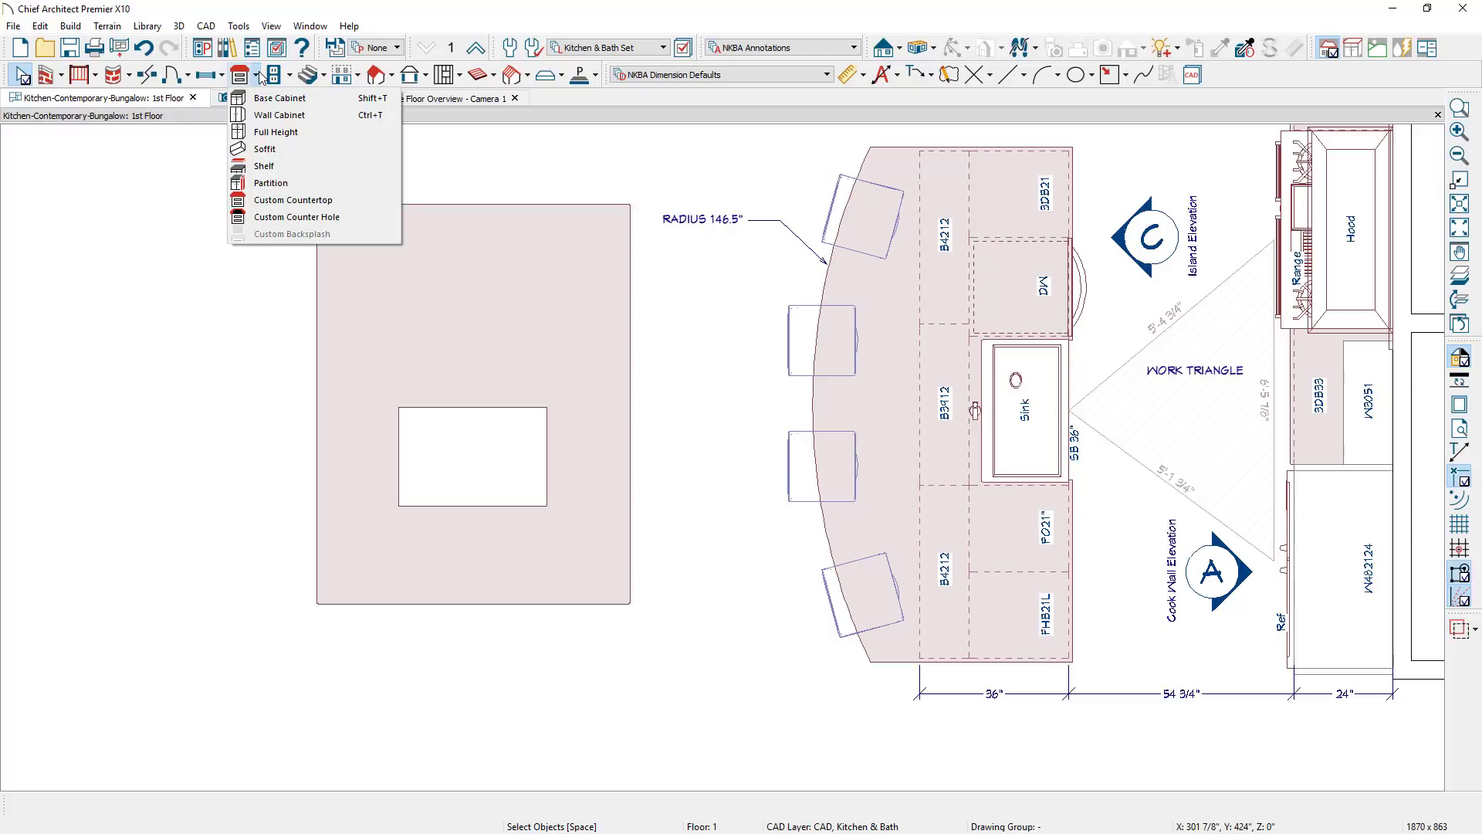
pyautogui.click(294, 200)
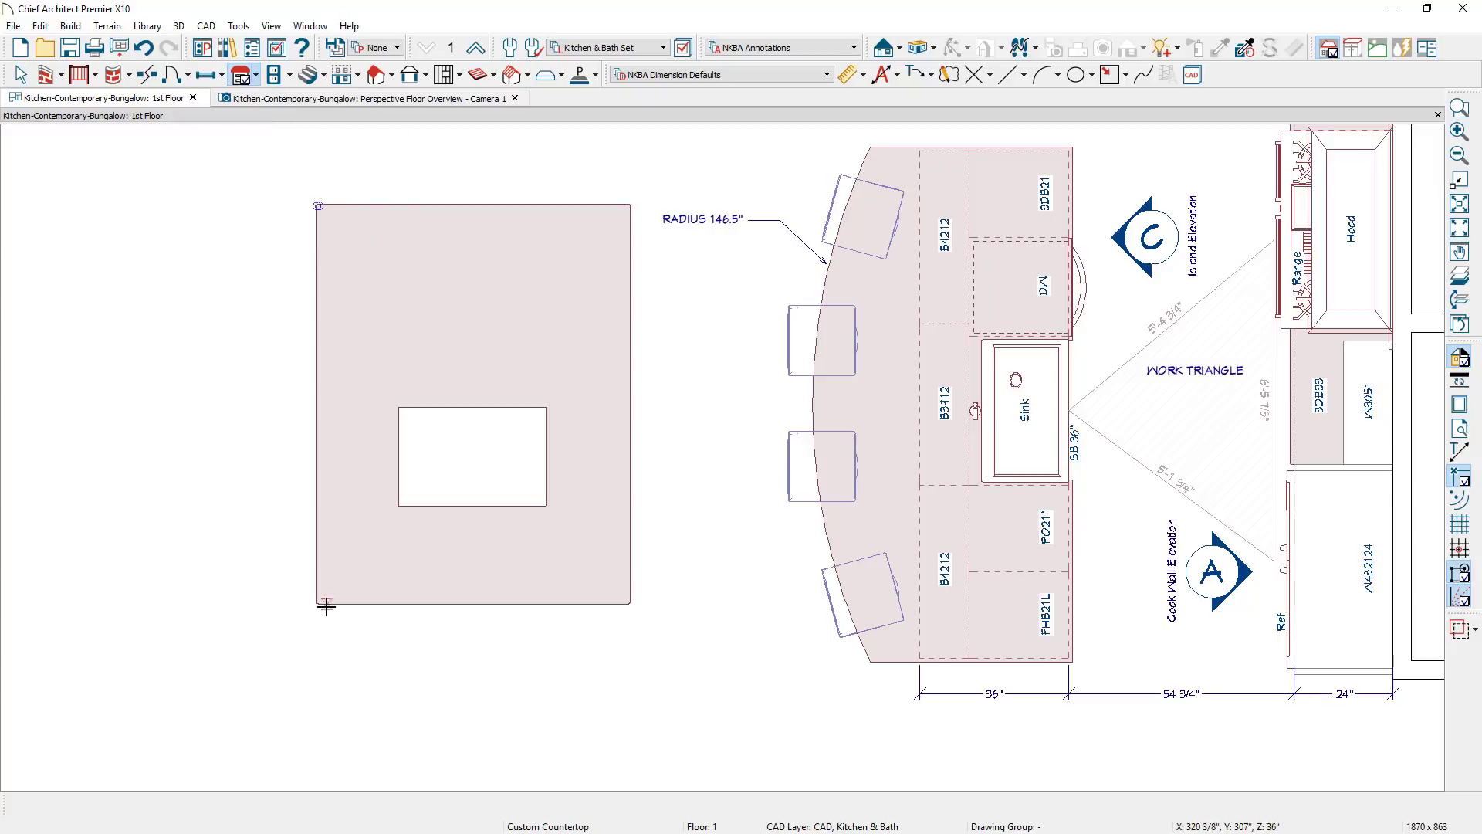
pyautogui.moveTo(319, 604); pyautogui.dragTo(630, 643)
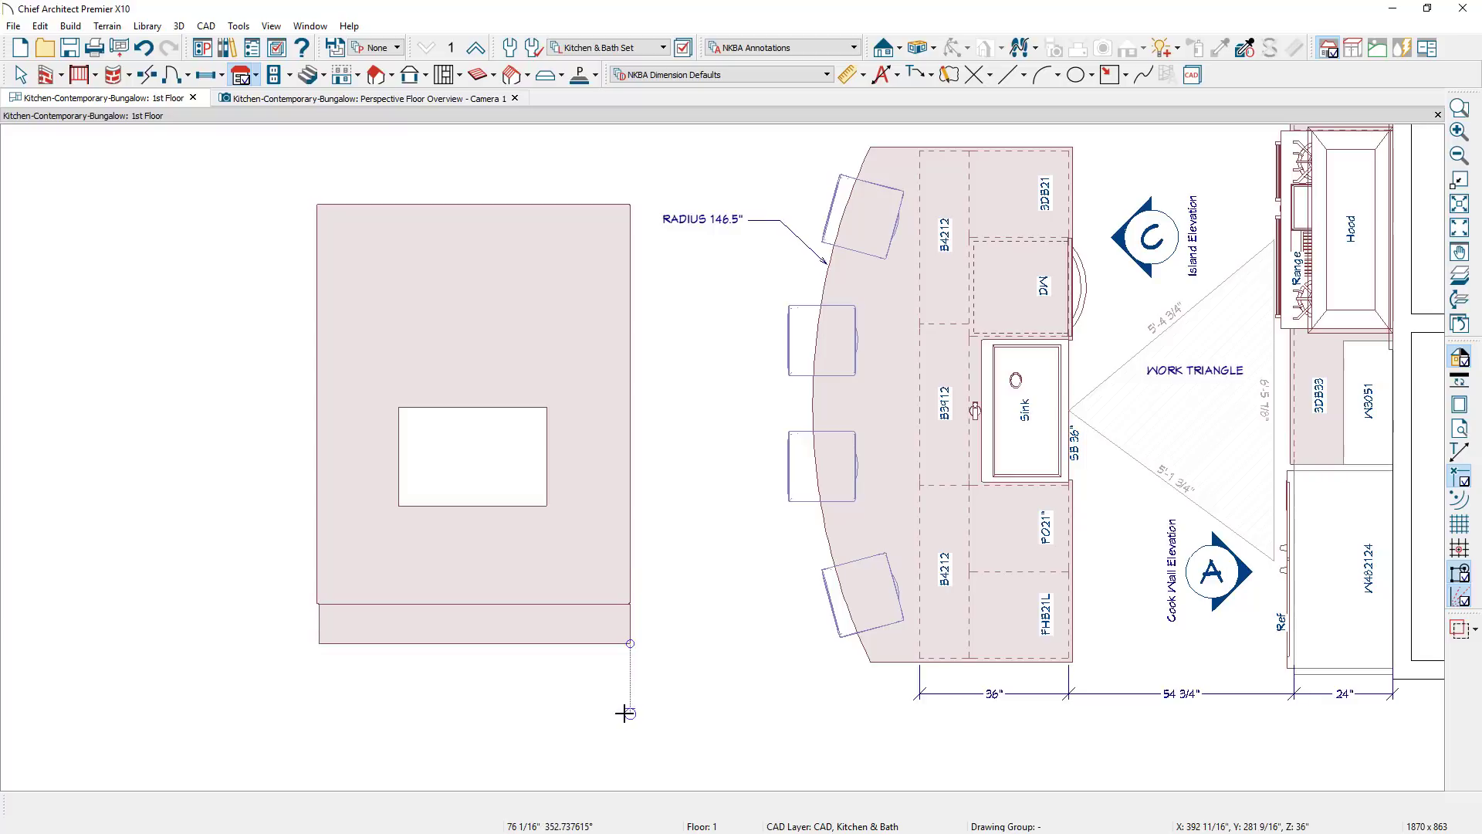
# Set the depth of the narrow countertop strip below the freestanding countertop to 3" using its dimension
pyautogui.press('space')
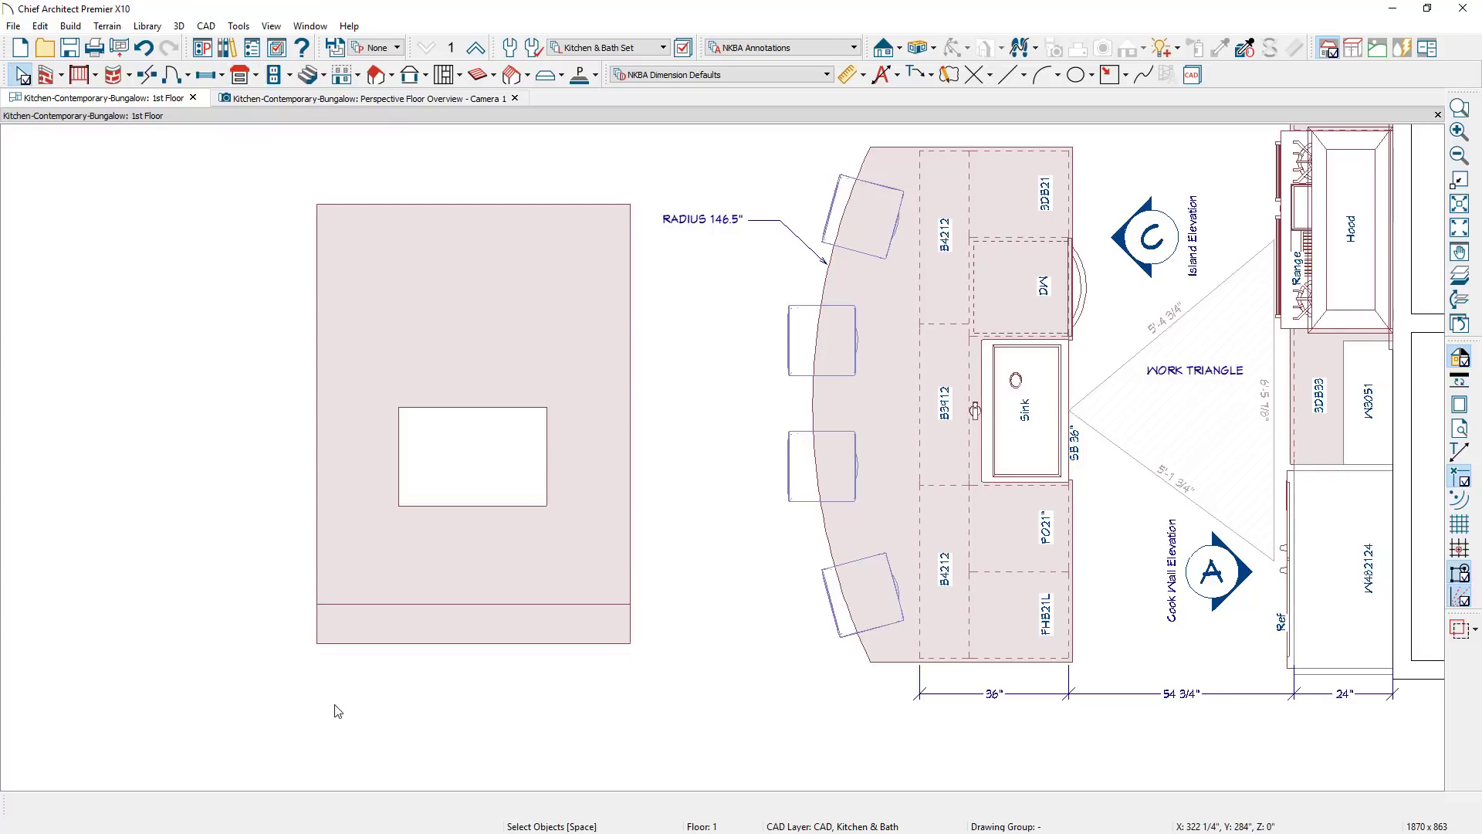
pyautogui.scroll(5, 334, 707)
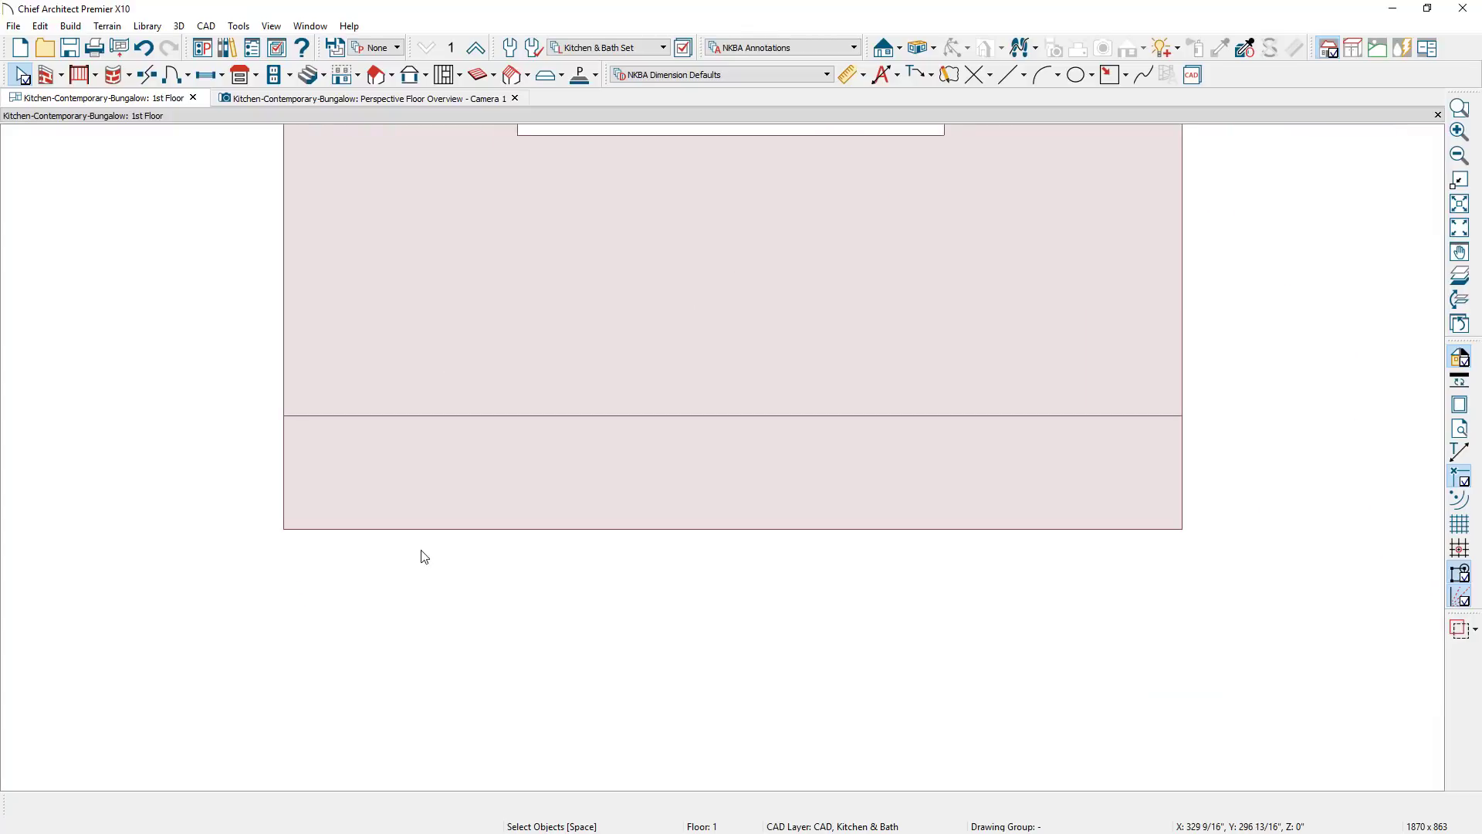
pyautogui.click(435, 531)
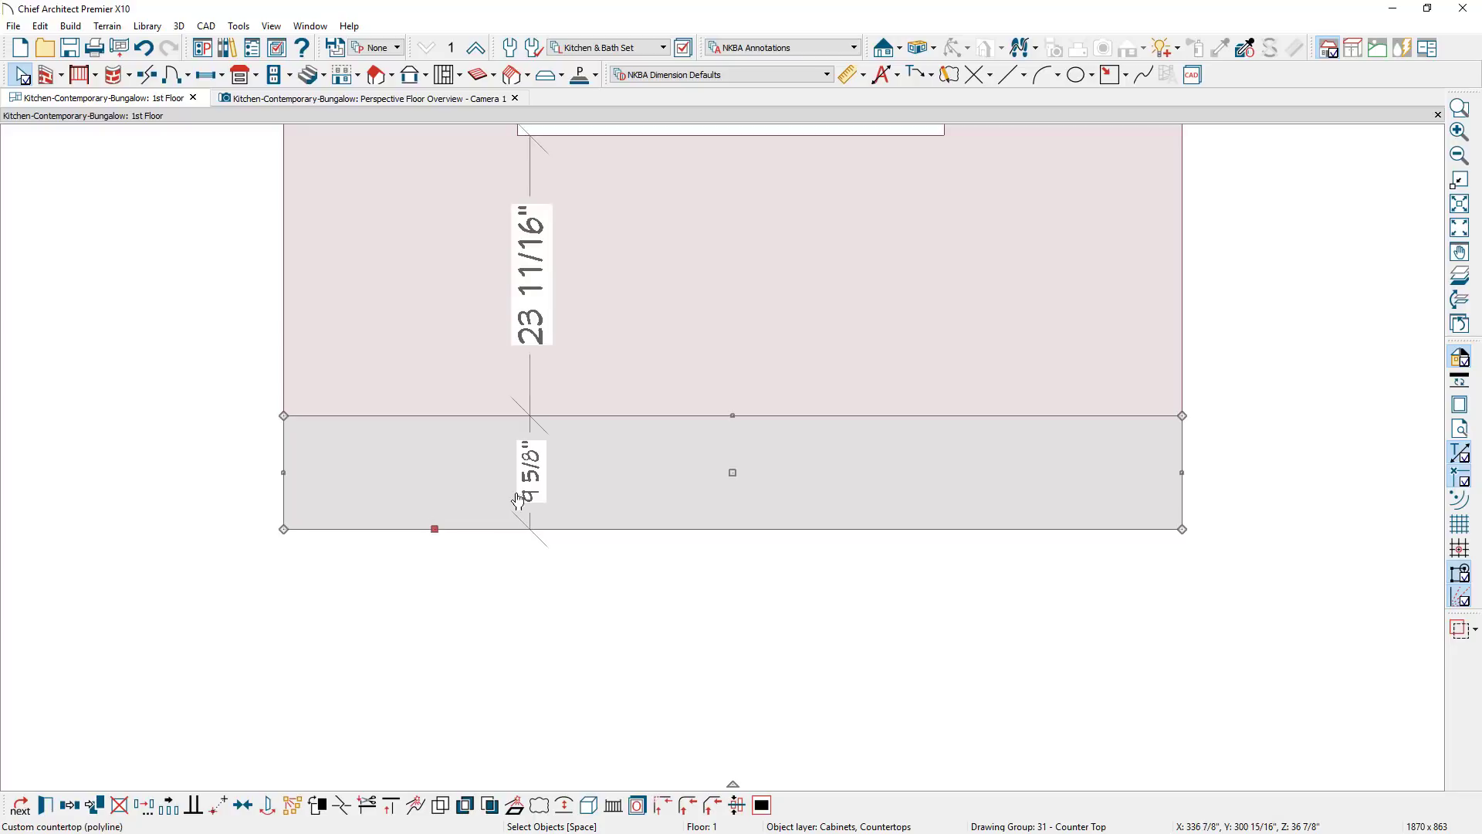
pyautogui.click(523, 496)
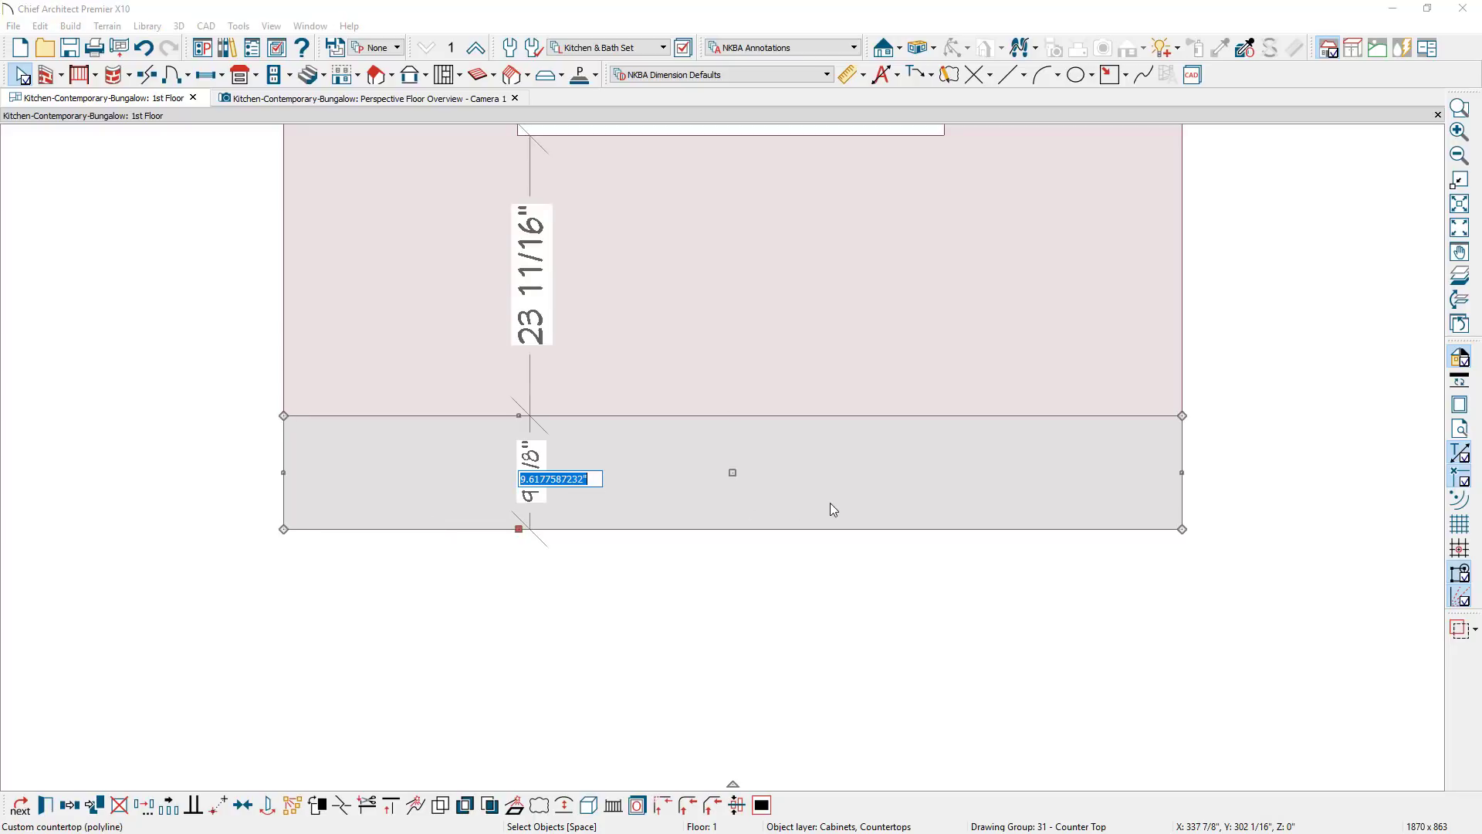
pyautogui.write('3')
pyautogui.press('Return')
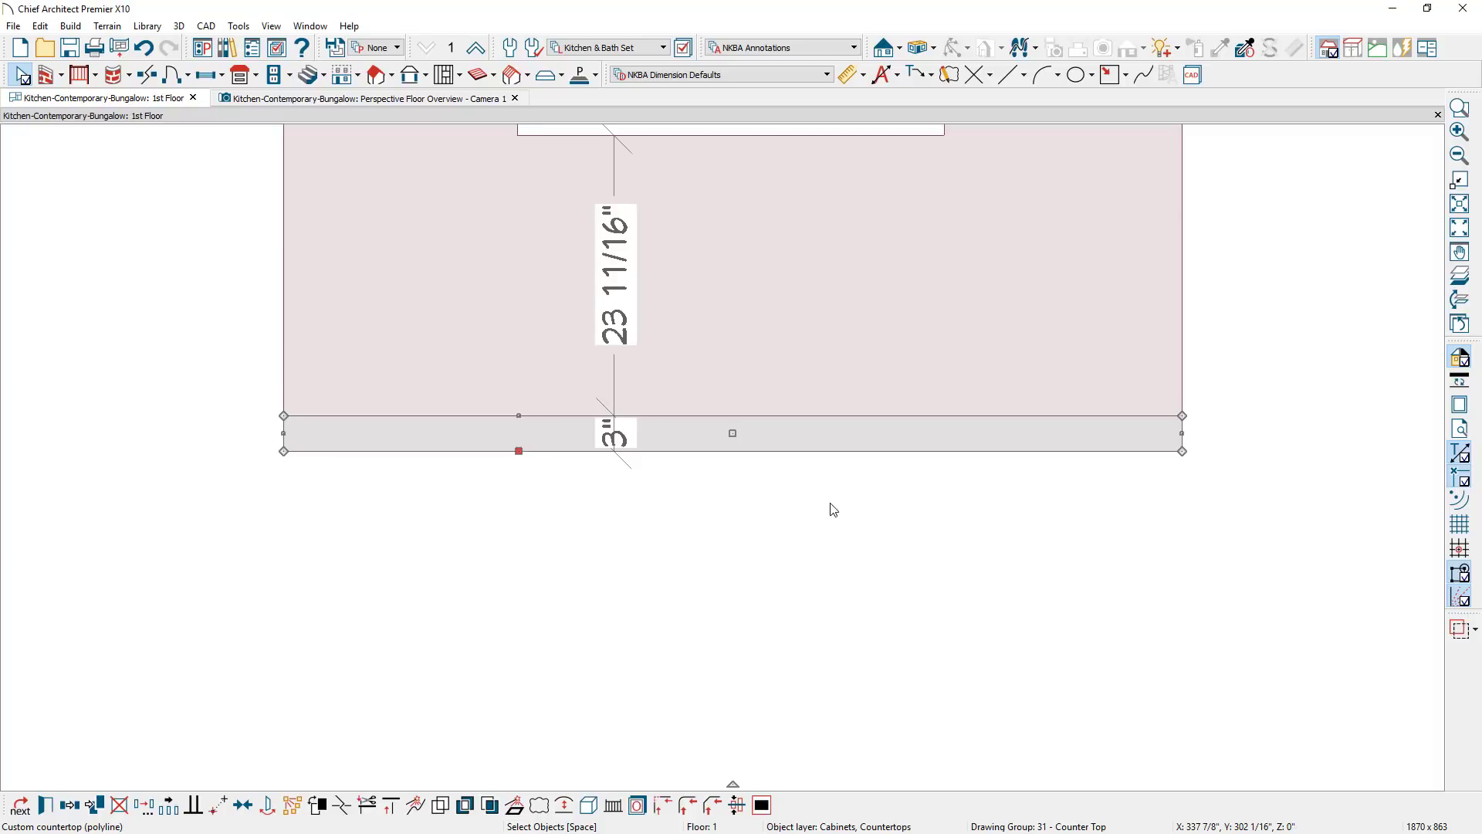
# In the strip's specification, stop taking the thickness from the cabinet and set it to 37 1/2"
pyautogui.doubleClick(837, 434)
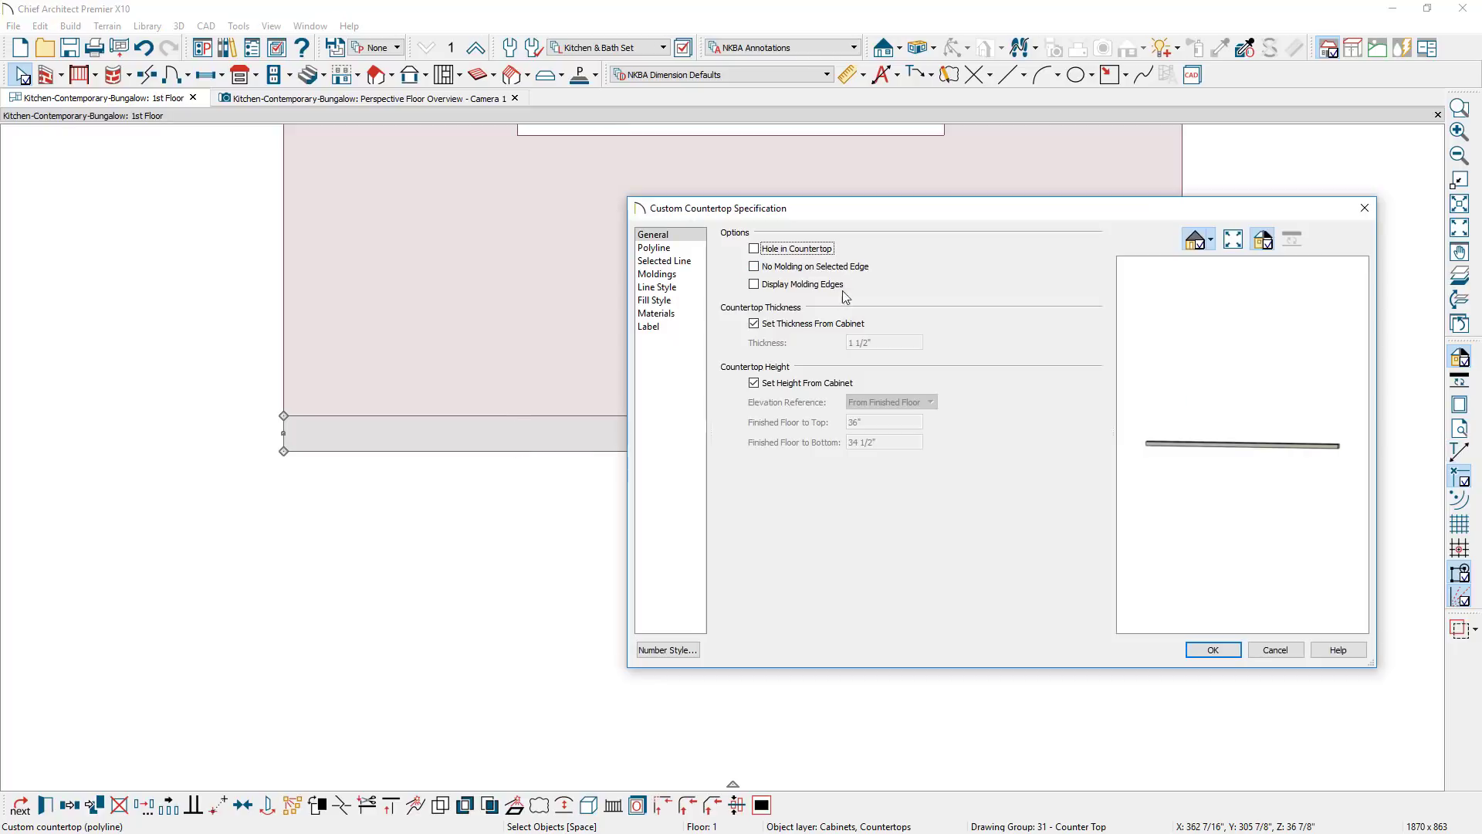
pyautogui.click(755, 324)
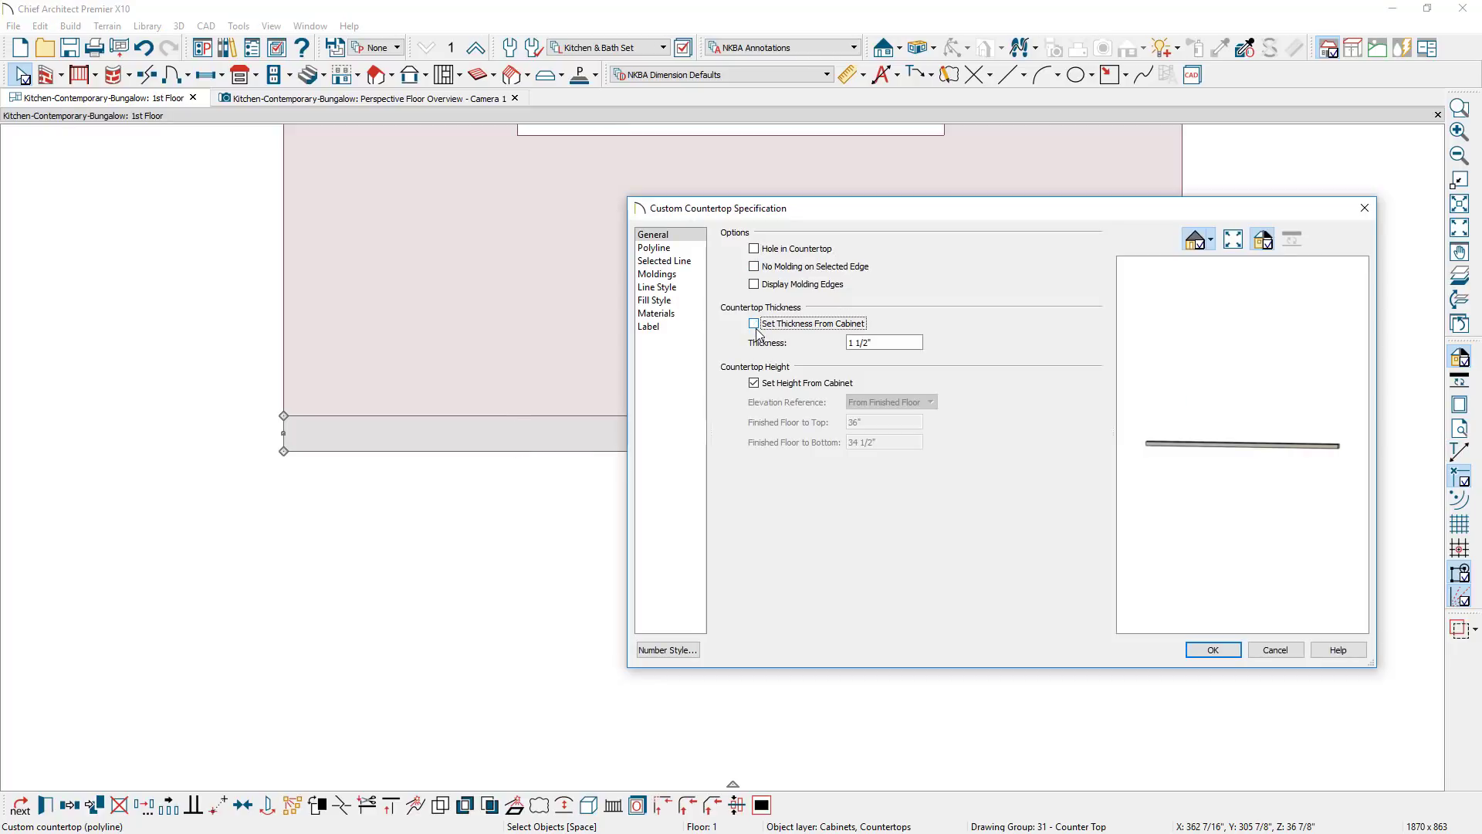
pyautogui.click(876, 345)
pyautogui.moveTo(877, 345); pyautogui.dragTo(847, 345)
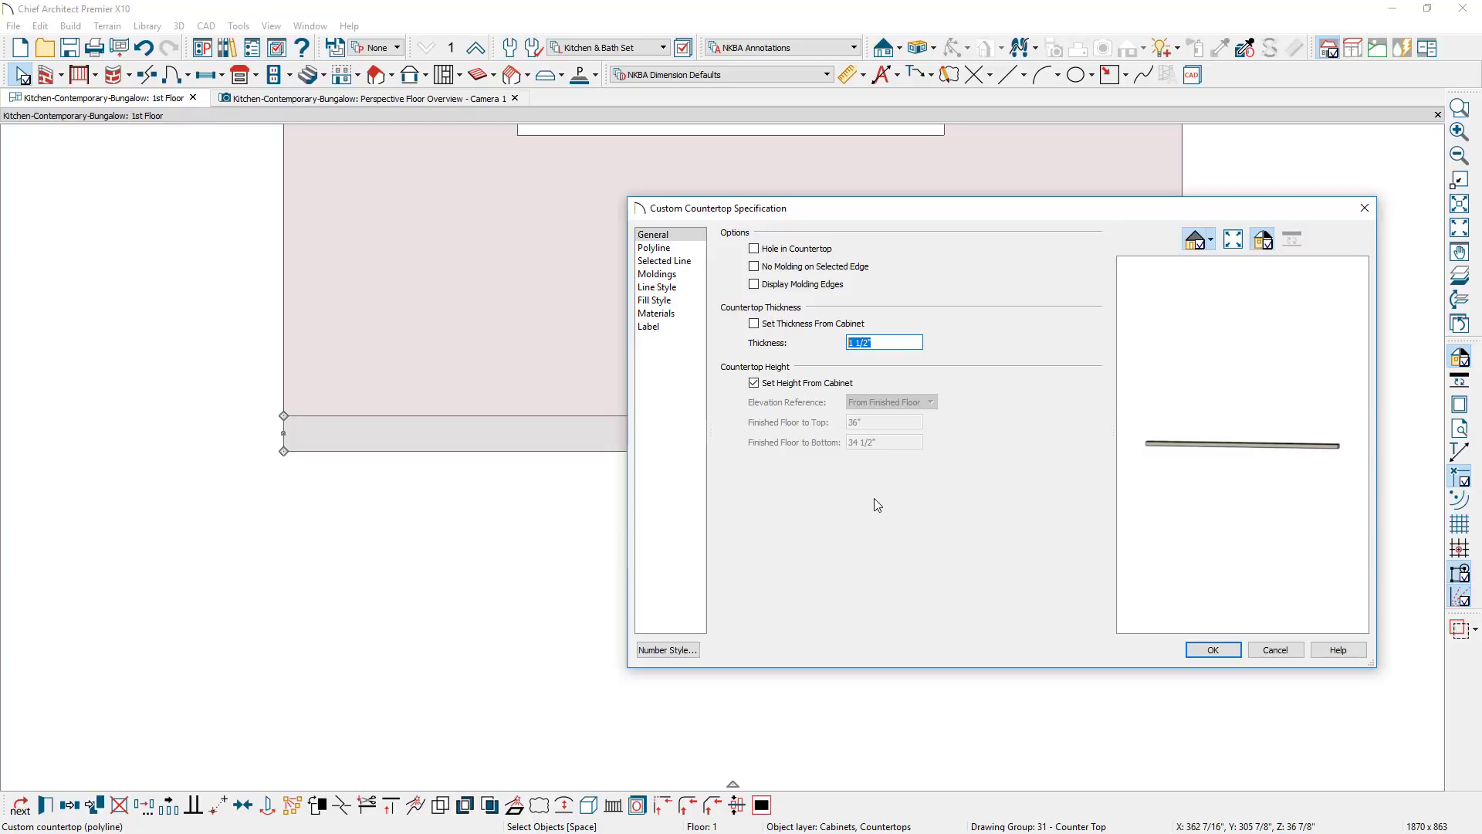
pyautogui.click(850, 342)
pyautogui.doubleClick(850, 342)
pyautogui.write('37')
# Stop taking the strip's height from the cabinet, set its finished floor to bottom to 0", and view the resulting panel in 3D
pyautogui.click(803, 384)
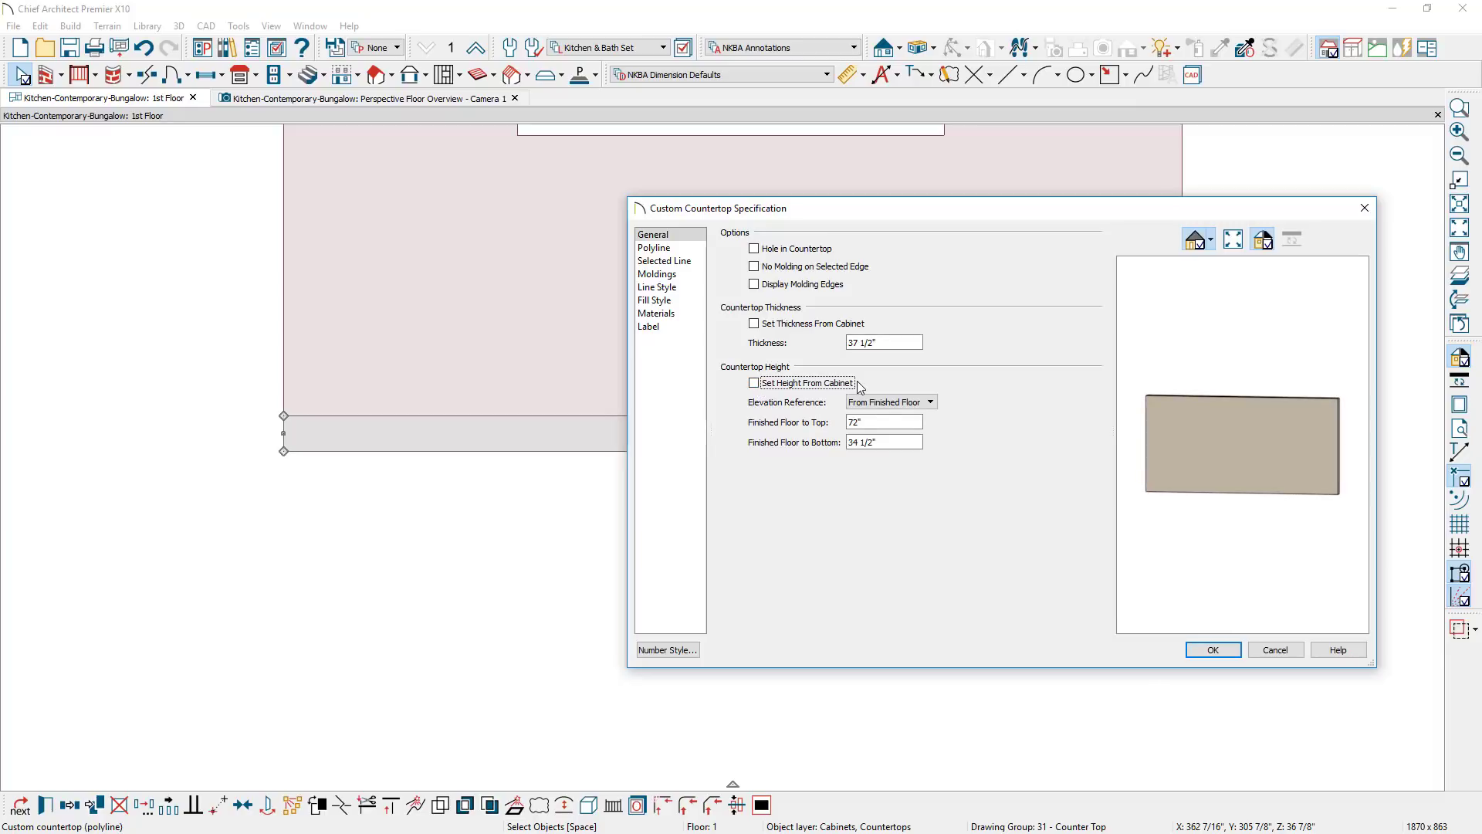
pyautogui.click(888, 442)
pyautogui.doubleClick(888, 442)
pyautogui.write('0')
pyautogui.press('Tab')
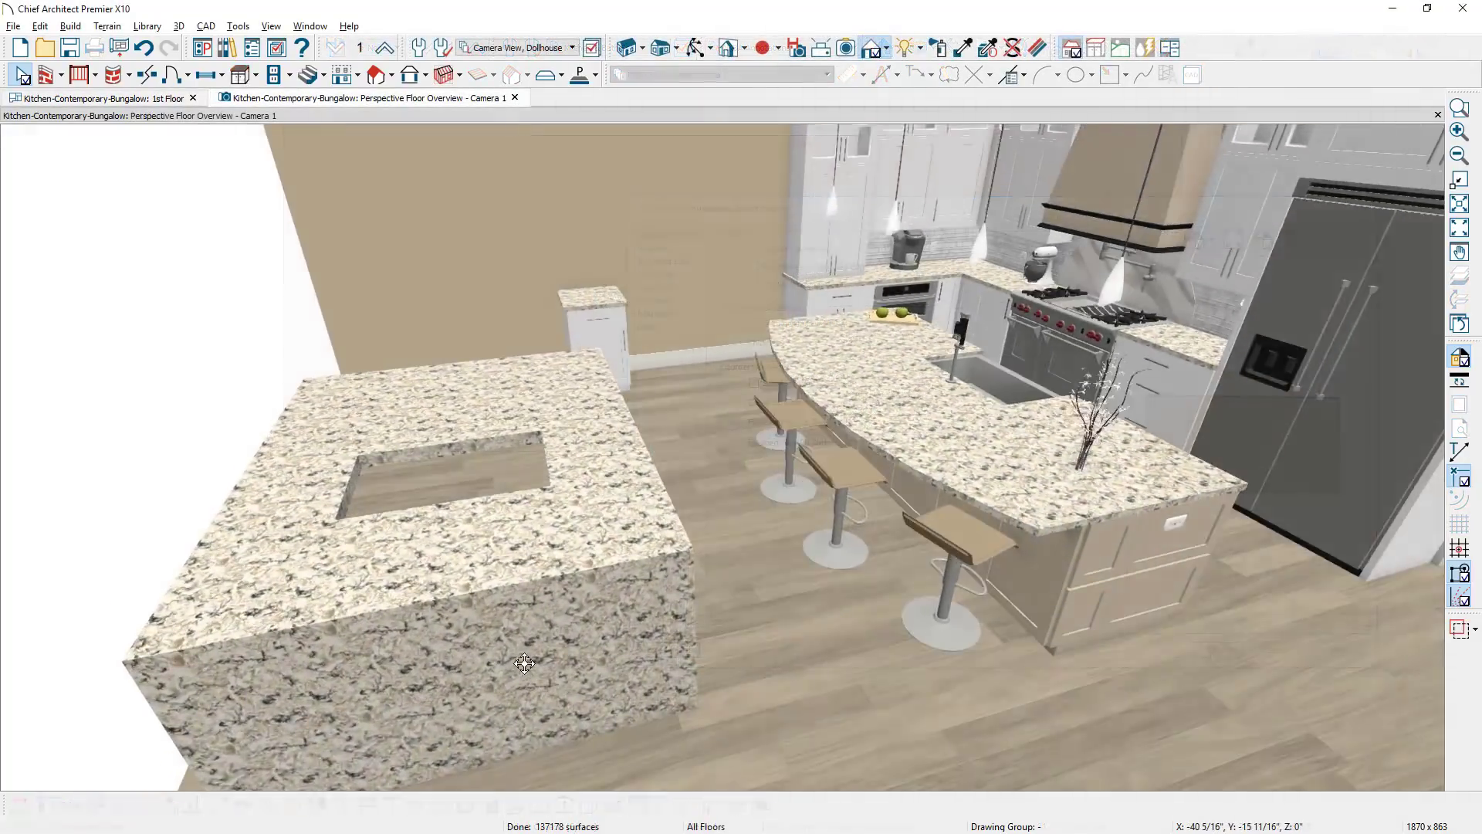
pyautogui.moveTo(540, 540); pyautogui.dragTo(599, 609)
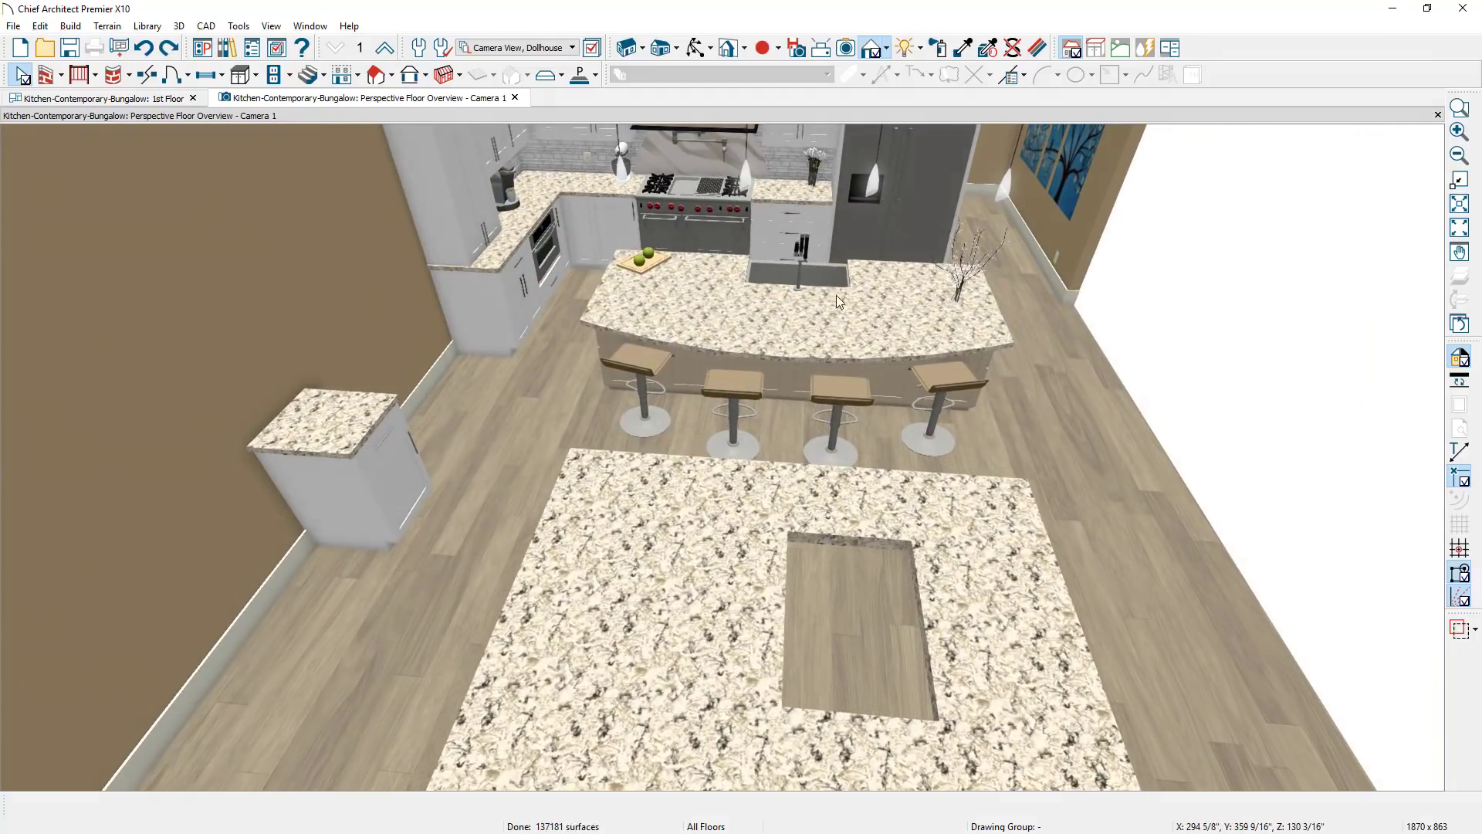
# Start adding a new molding profile to the curved island countertop and browse the core catalog's Edge Molding profiles
pyautogui.scroll(5, 829, 290)
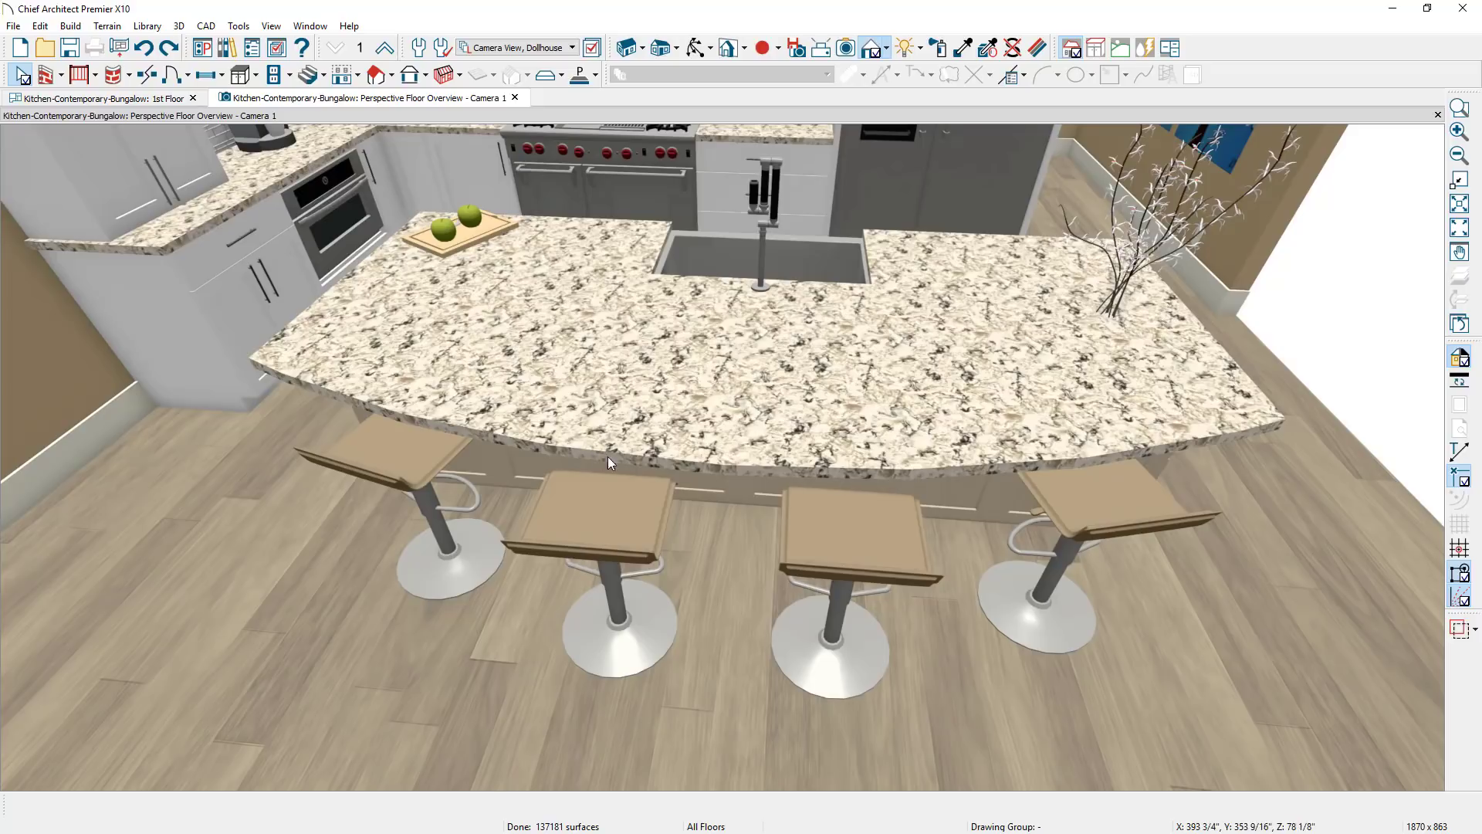
pyautogui.click(715, 441)
pyautogui.doubleClick(715, 436)
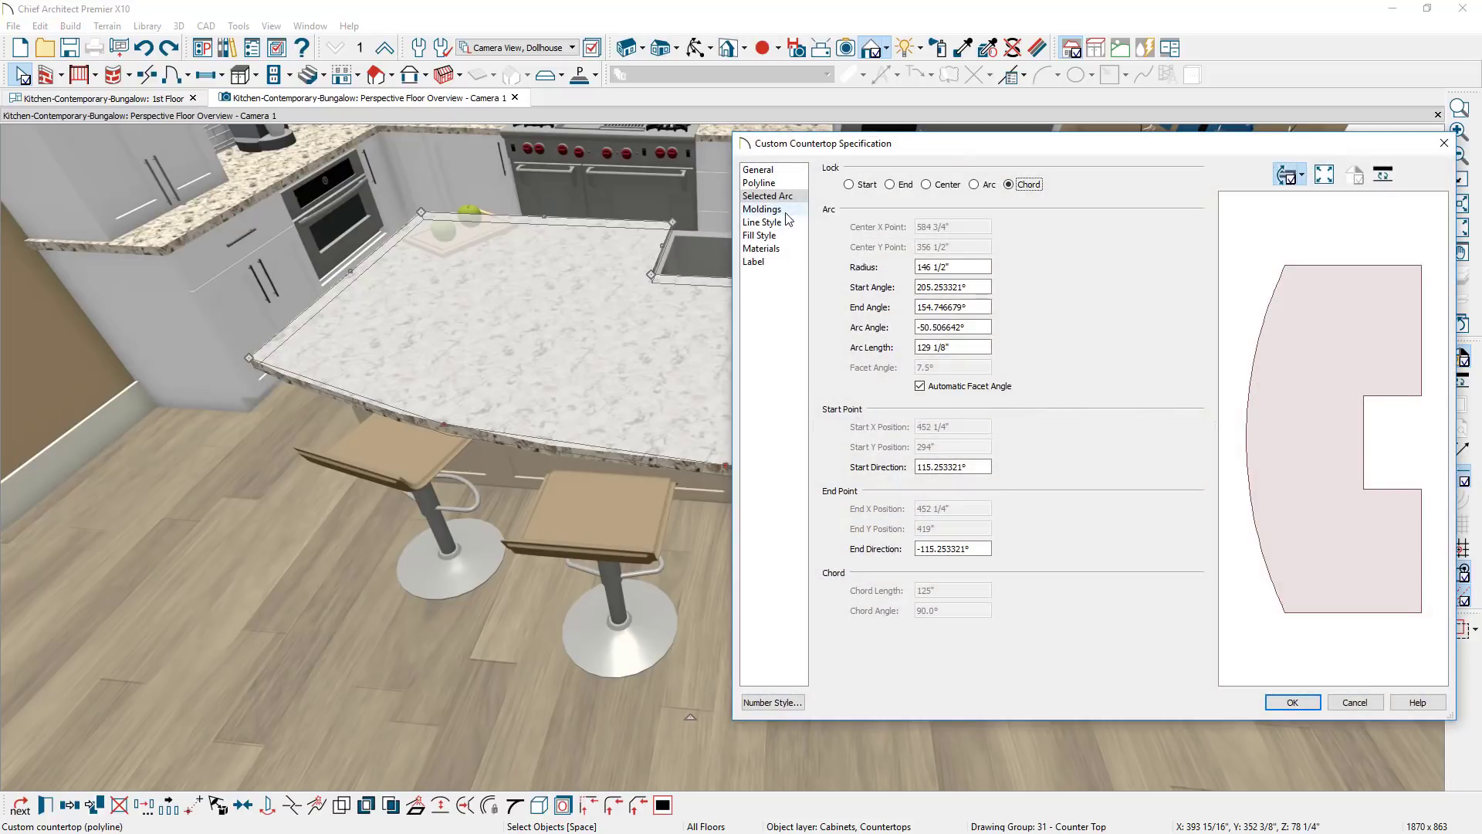
pyautogui.click(762, 209)
pyautogui.click(949, 206)
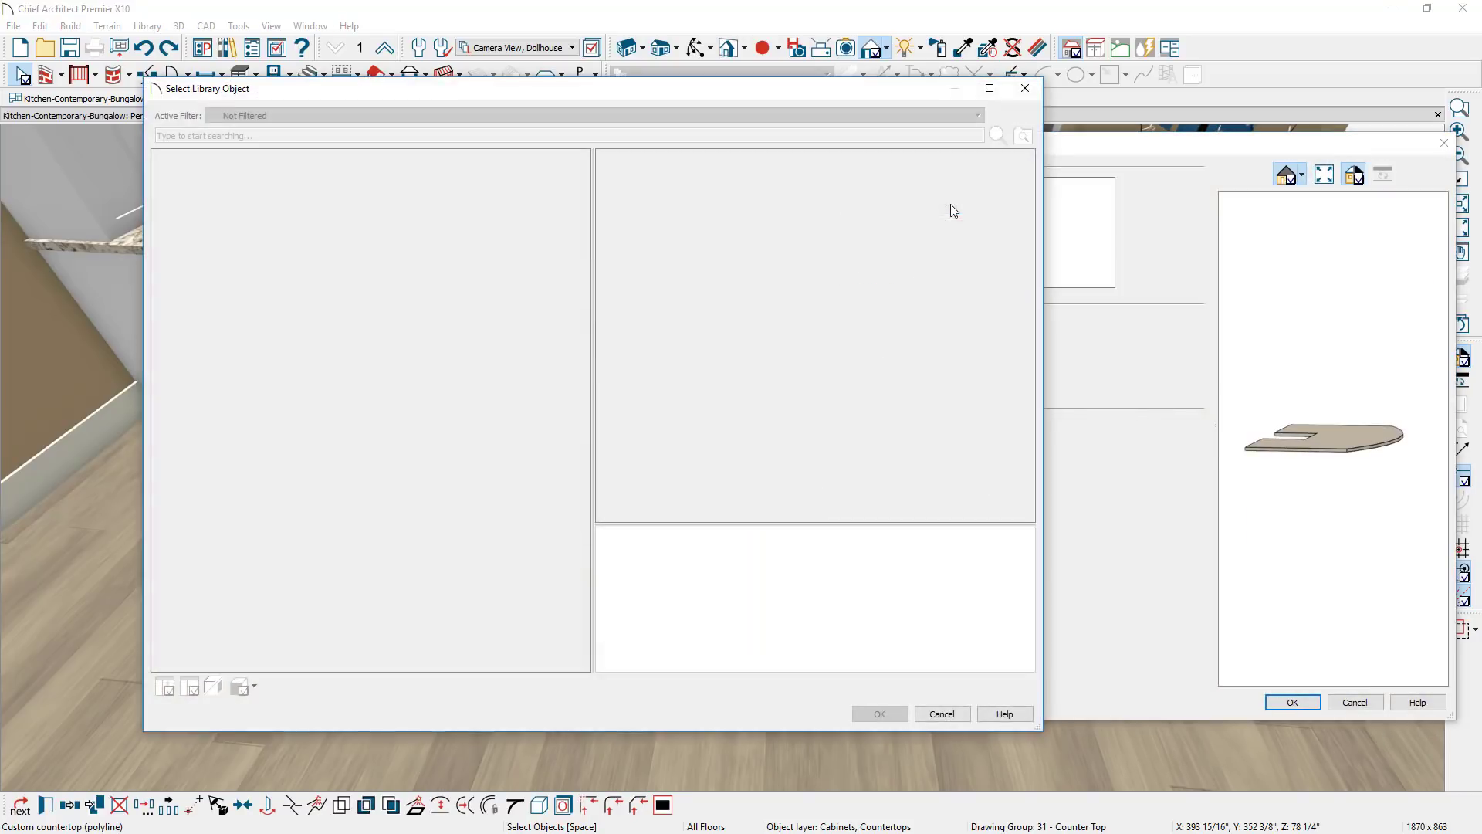
pyautogui.click(160, 158)
pyautogui.click(175, 173)
pyautogui.click(209, 192)
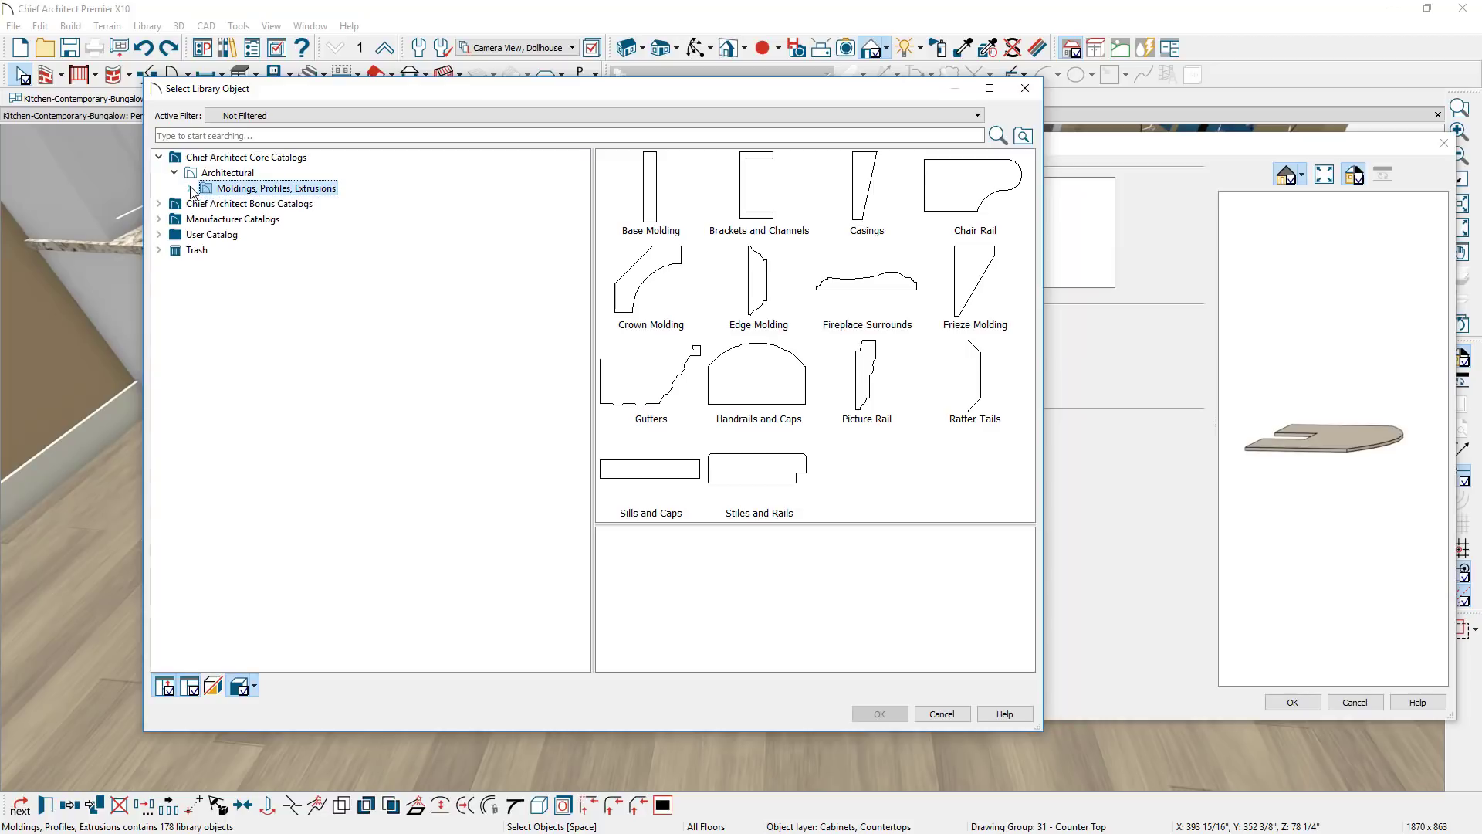
pyautogui.click(190, 189)
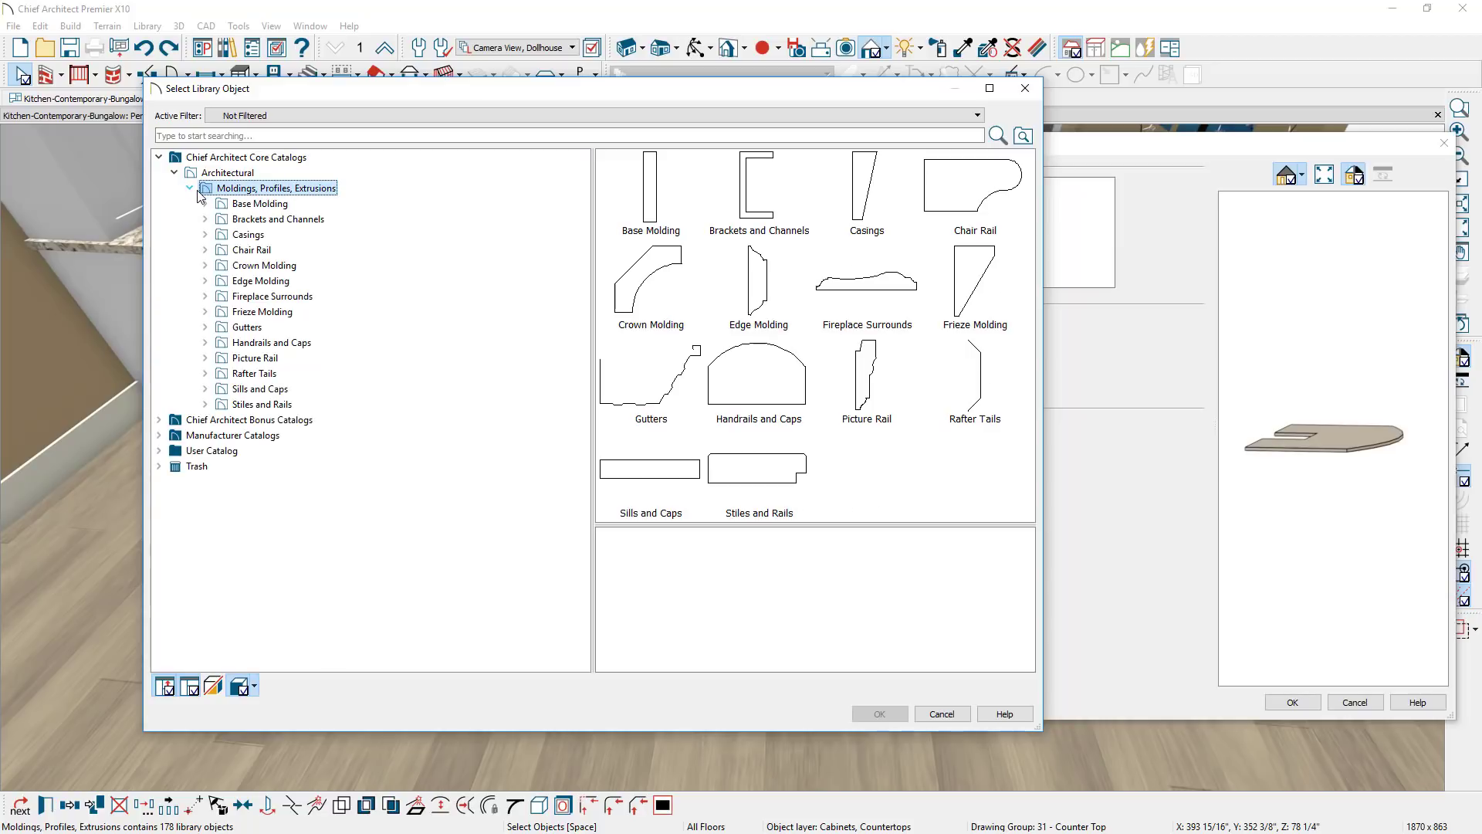
pyautogui.click(263, 280)
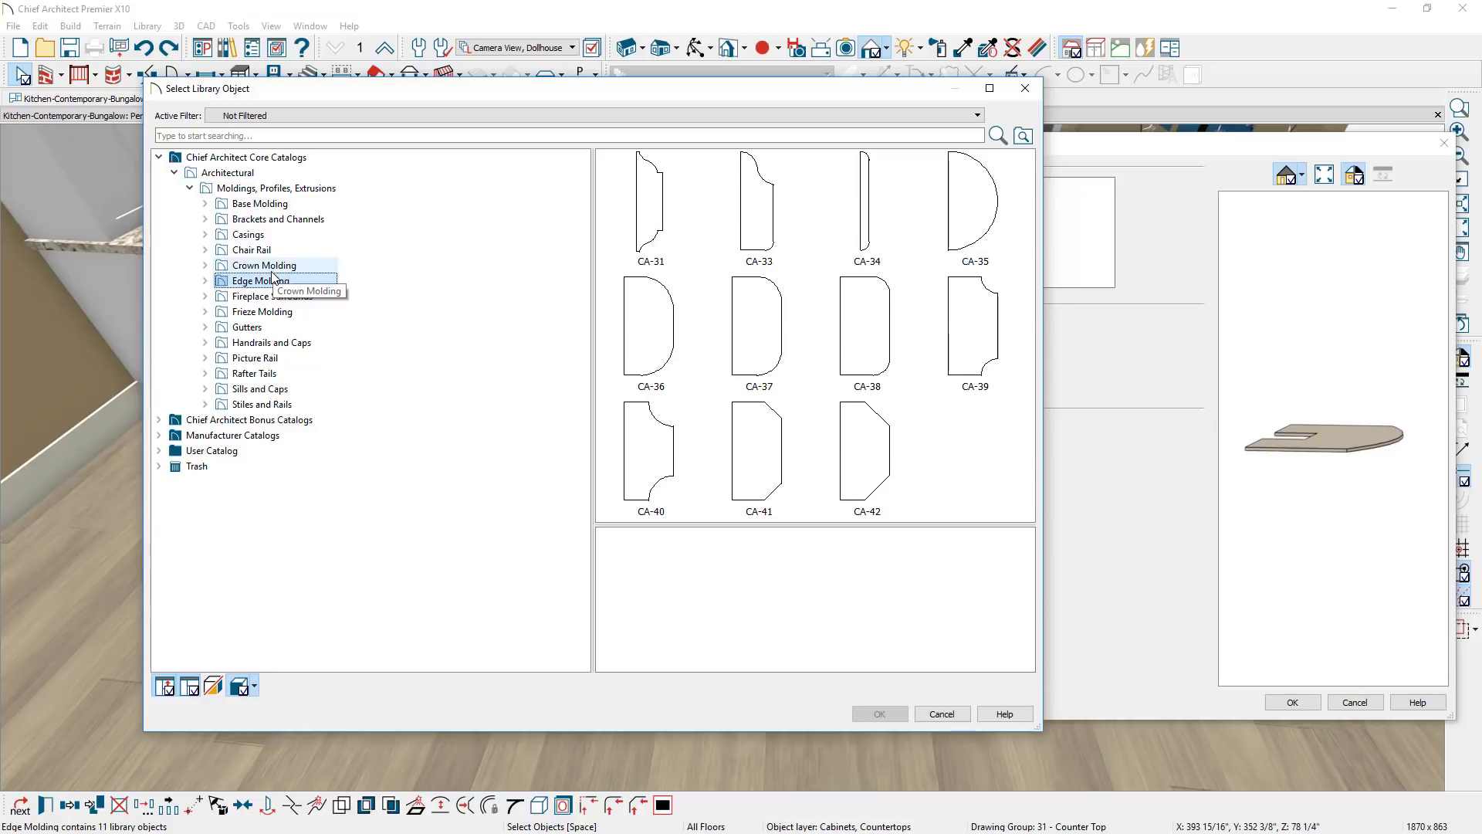
# Add the Ogee Bullnose Step profile from the bonus catalog's Countertop Edge Profiles to the island countertop
pyautogui.click(160, 420)
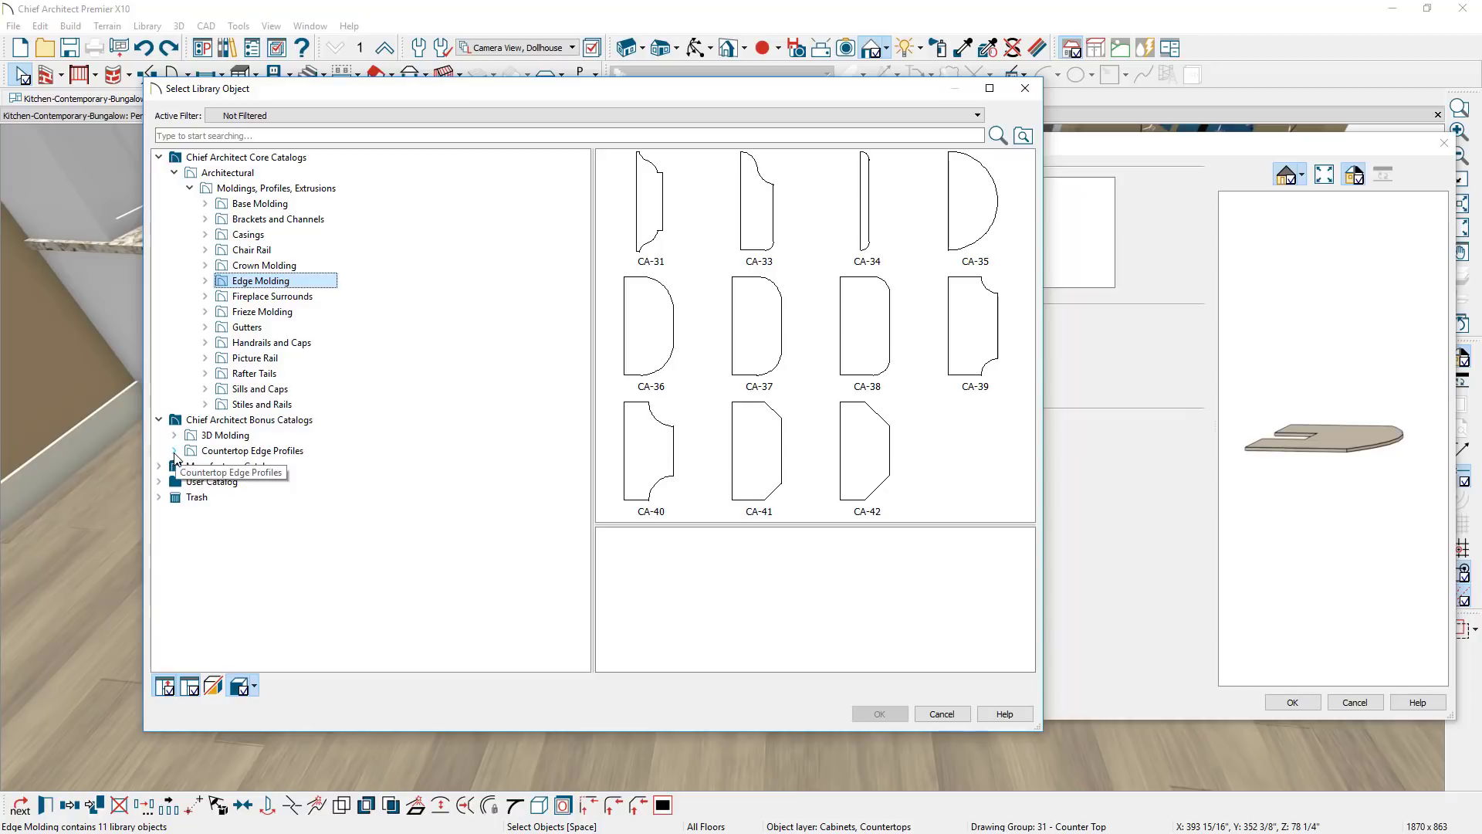
pyautogui.click(175, 451)
pyautogui.click(238, 451)
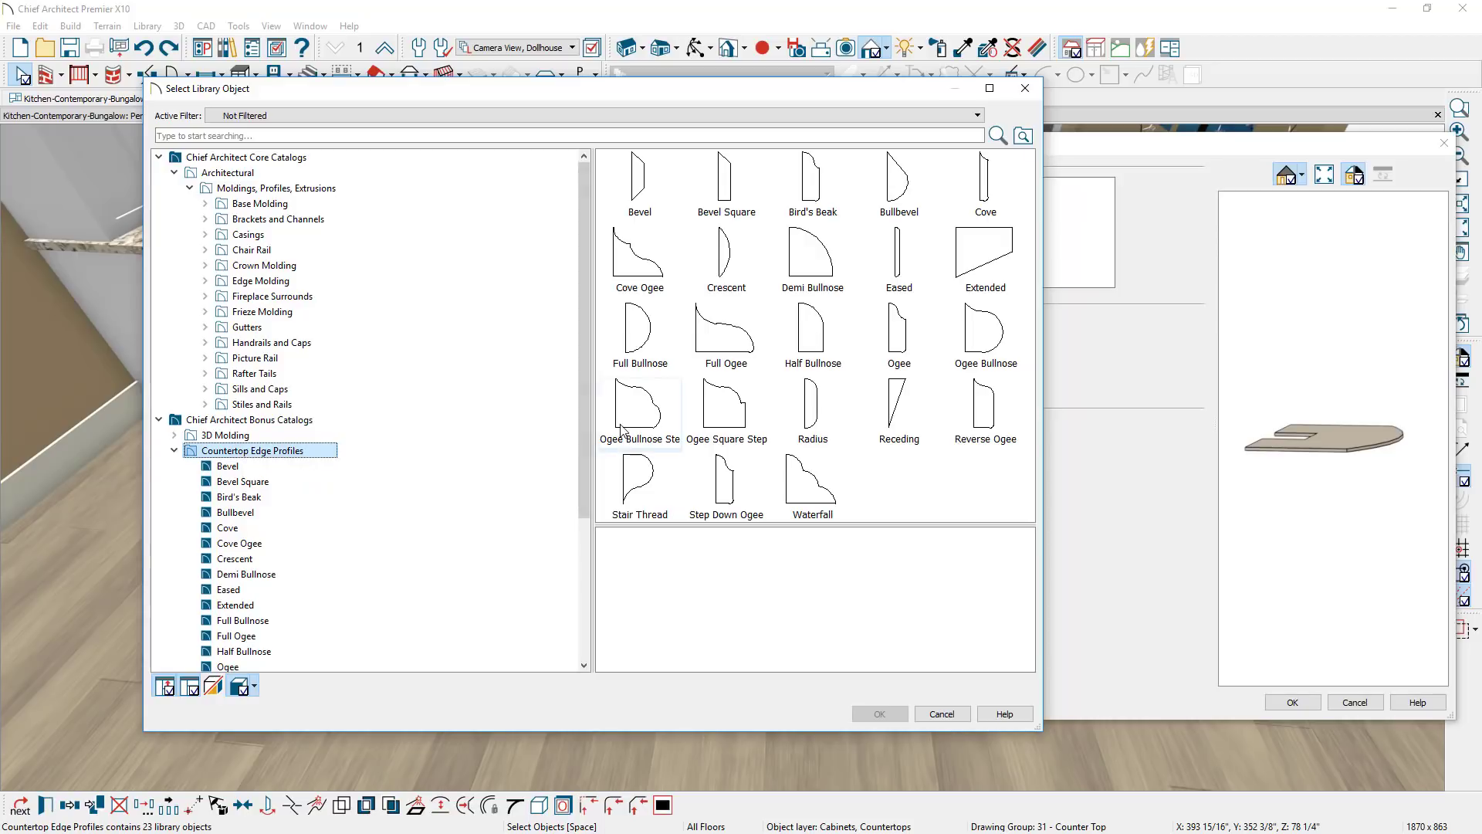
pyautogui.click(641, 410)
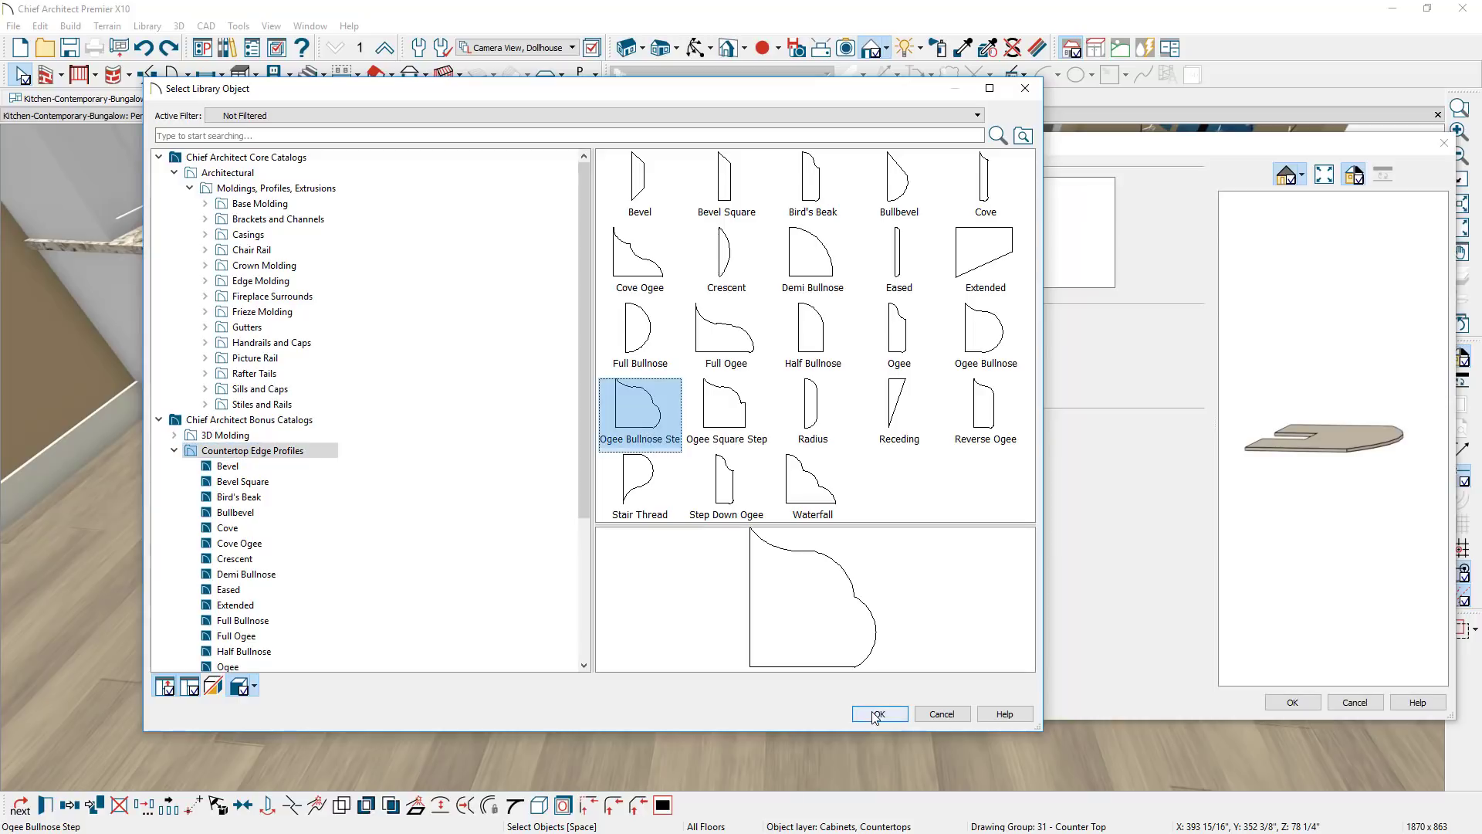
pyautogui.click(873, 711)
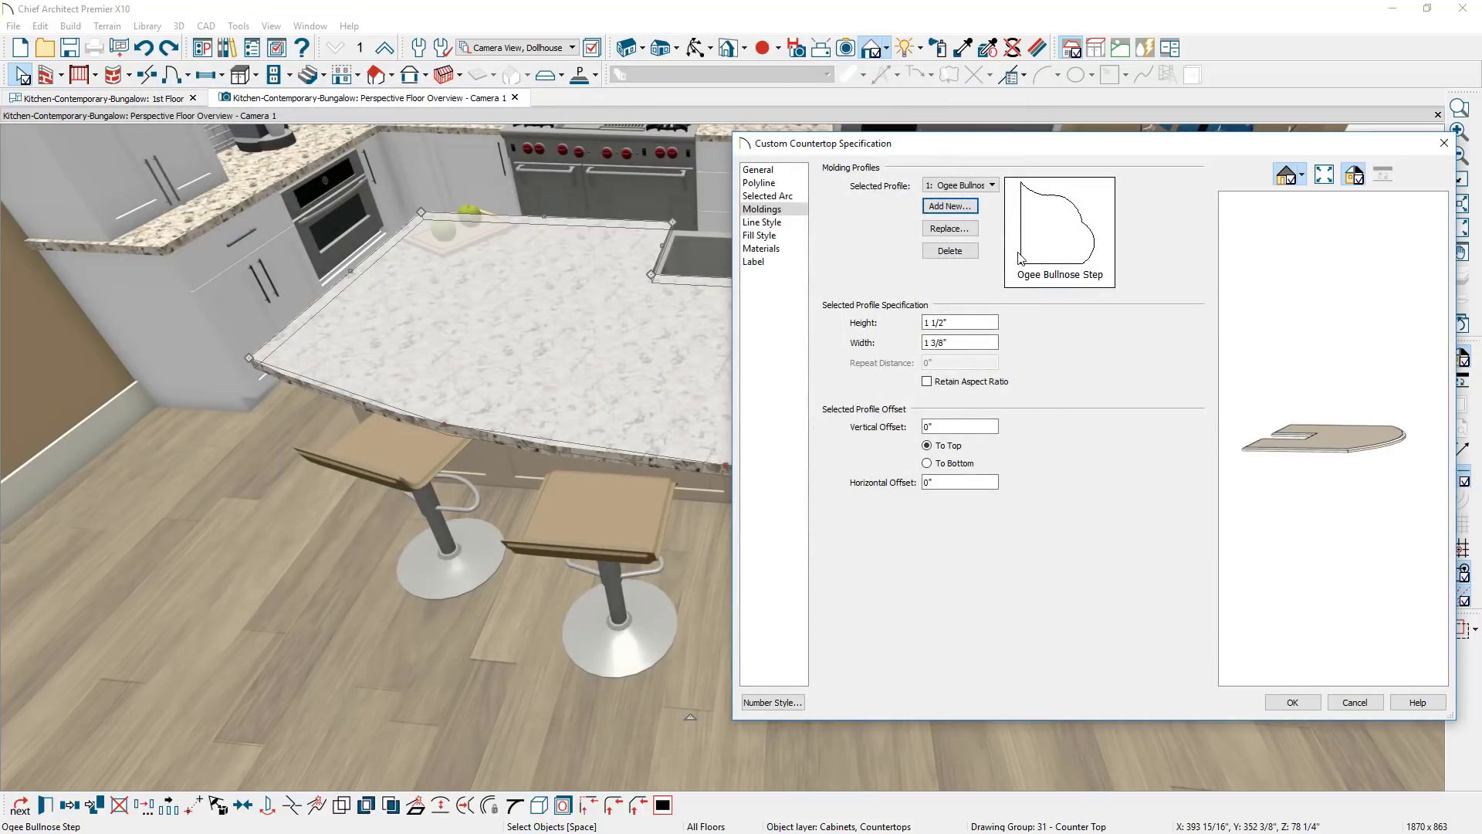
# Inspect the molded edges around the sink cutout in the preview and accept the island countertop's specification
pyautogui.moveTo(1290, 403); pyautogui.dragTo(1327, 539)
pyautogui.scroll(5, 1278, 521)
pyautogui.scroll(2, 1267, 457)
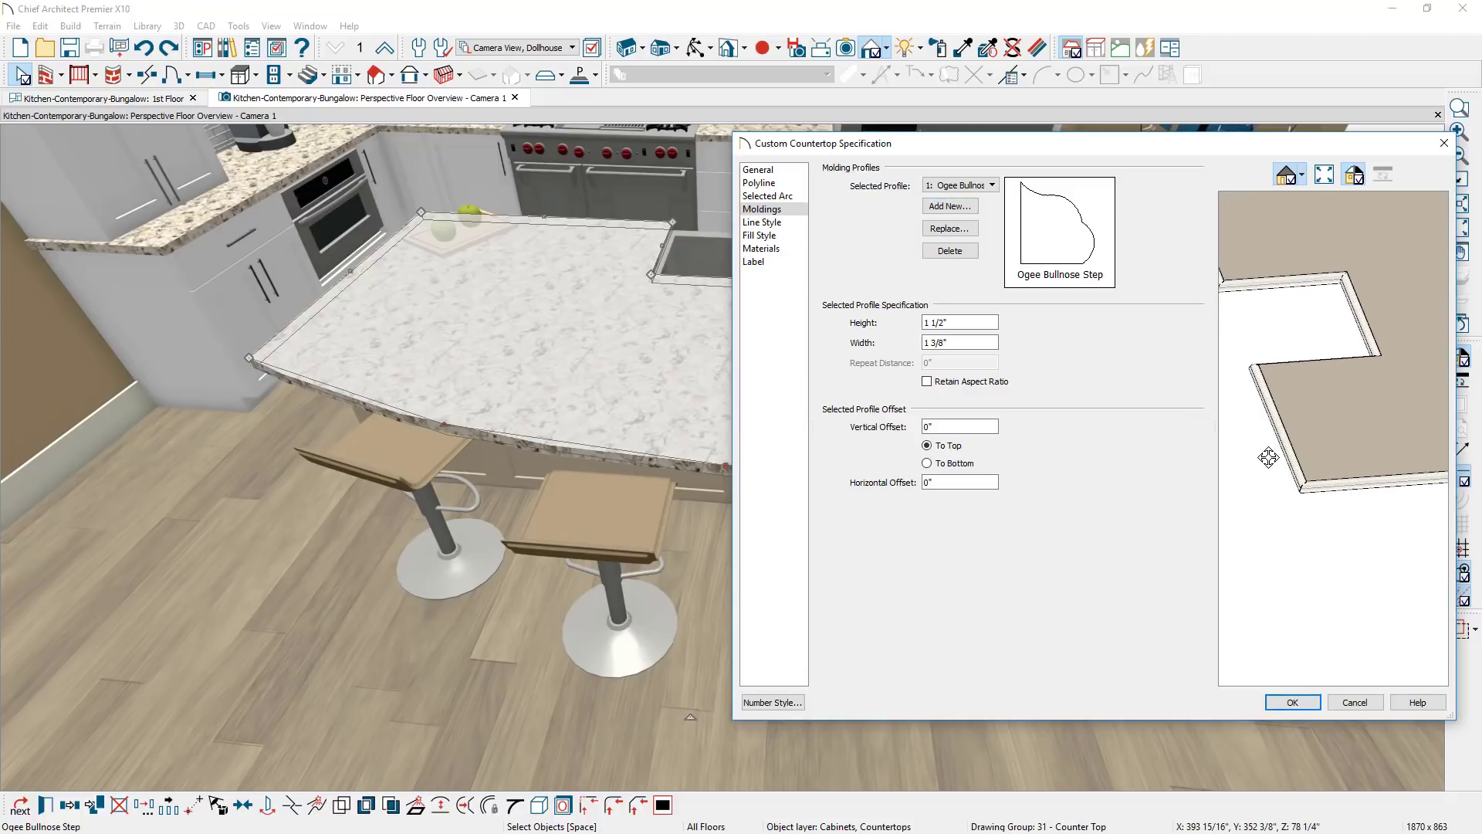
pyautogui.click(969, 322)
pyautogui.click(1284, 704)
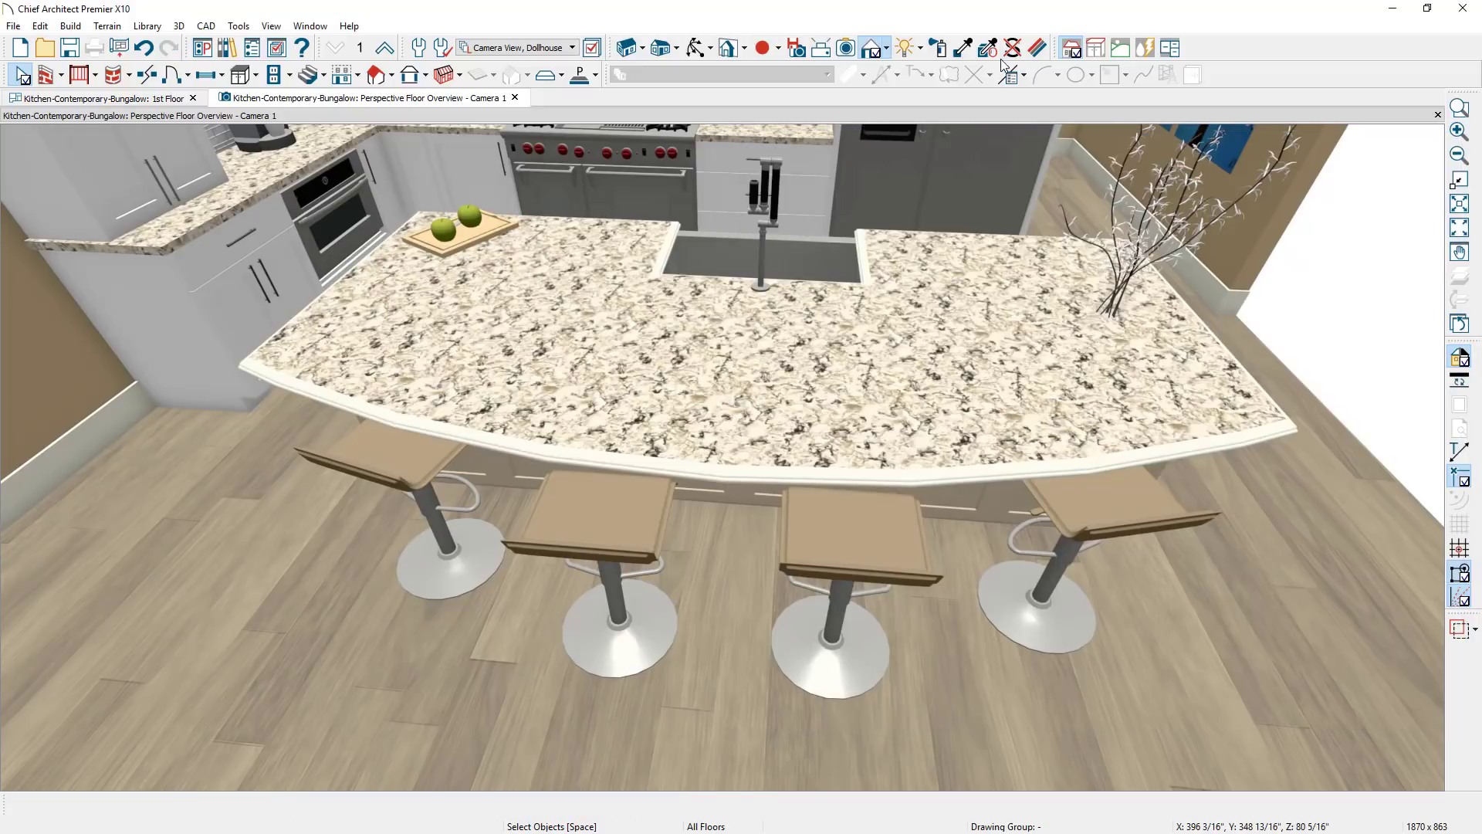
# Pick up the Bellingham material from the island countertop's surface and apply it to its edge molding
pyautogui.click(965, 49)
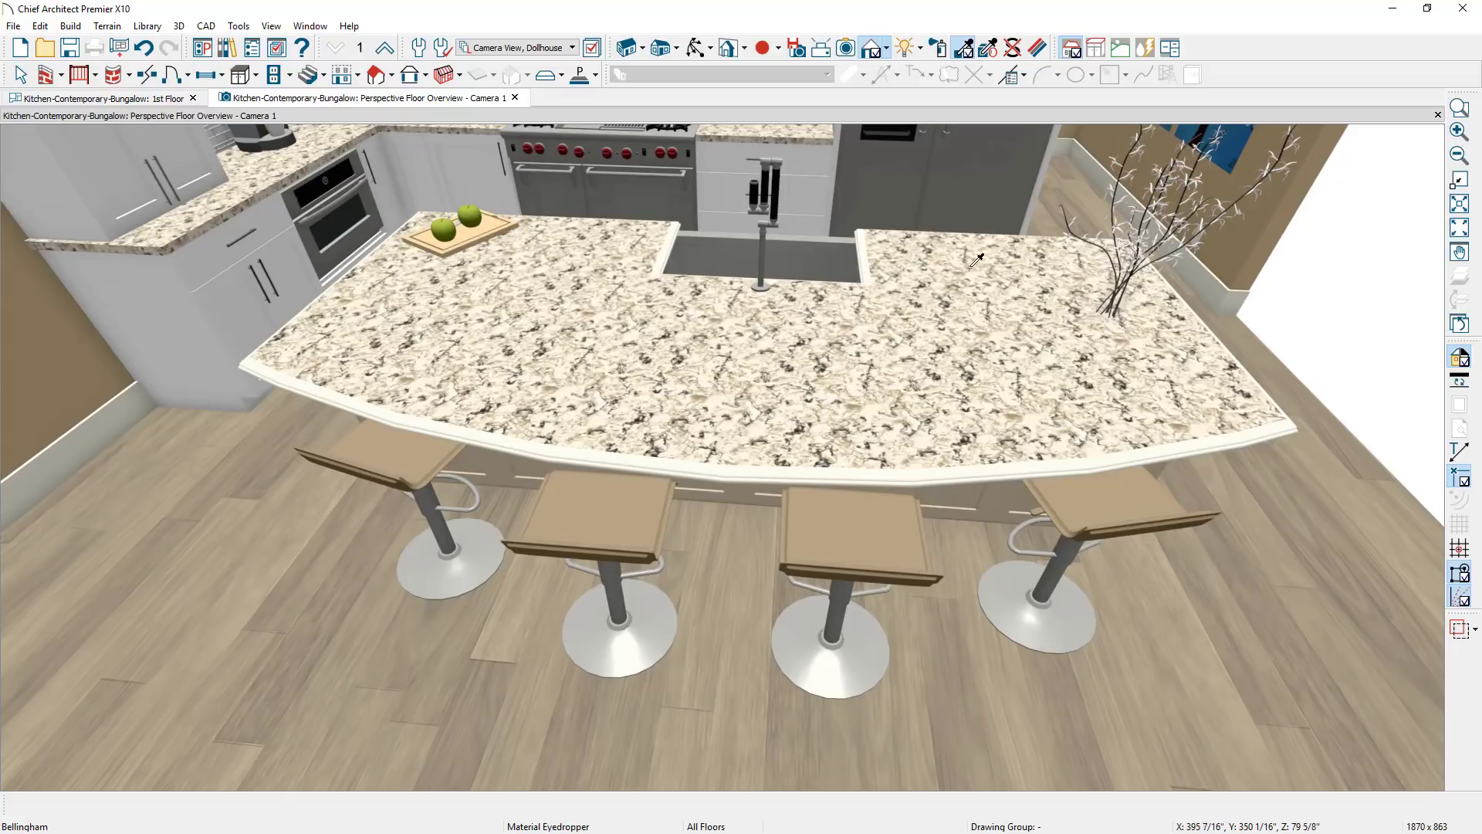
pyautogui.click(972, 307)
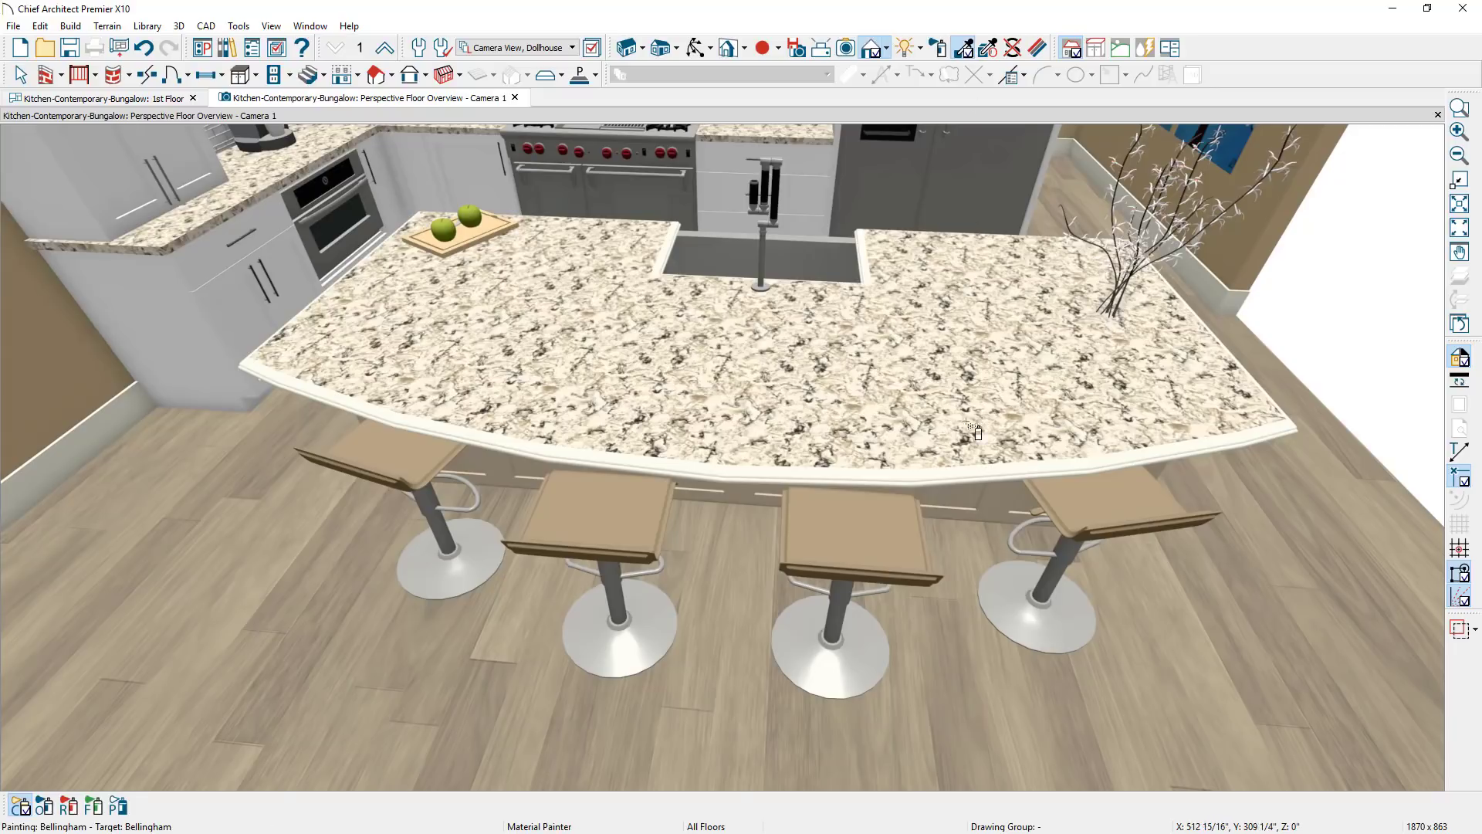
pyautogui.click(969, 477)
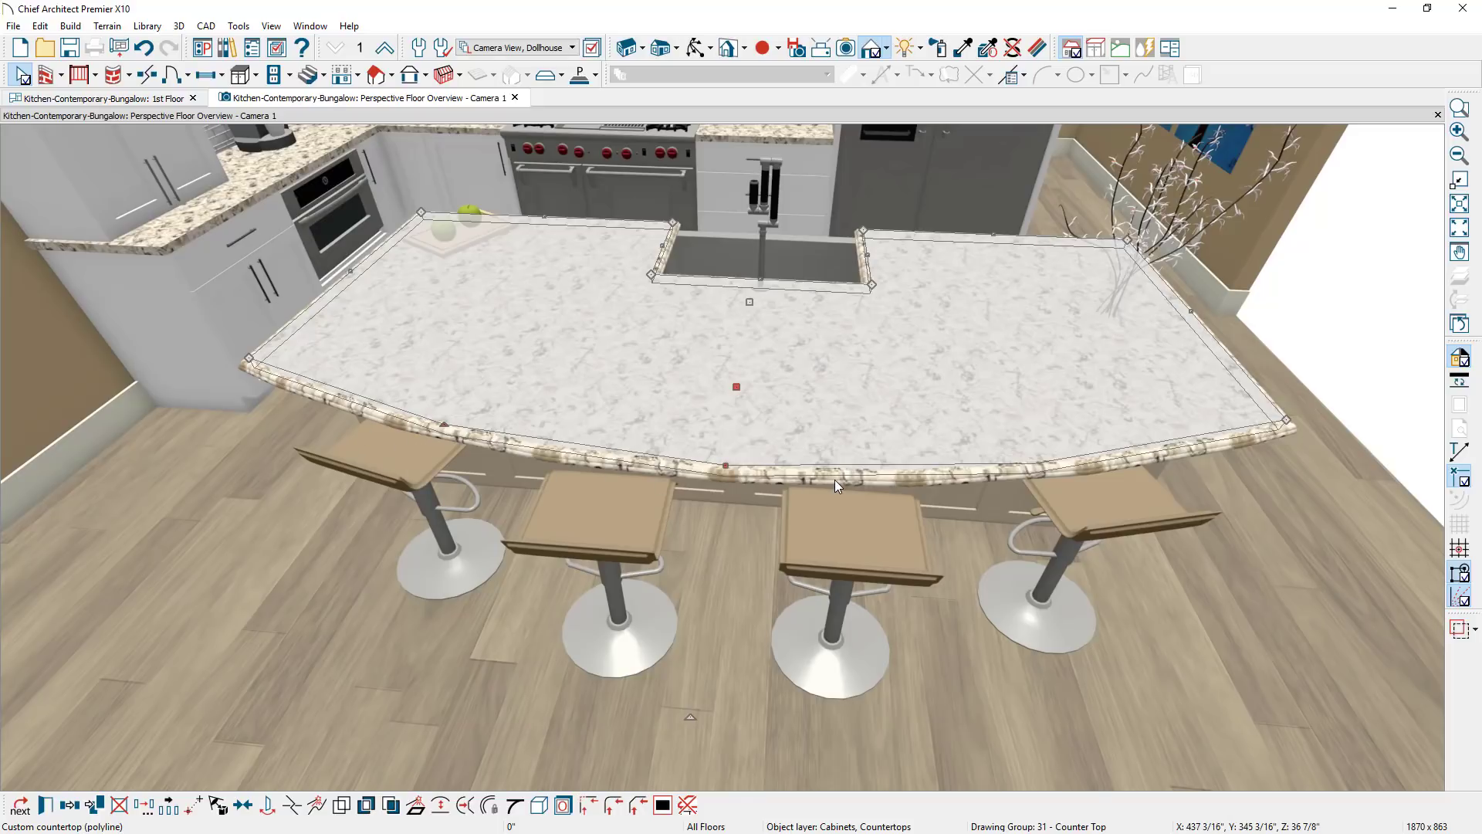
# In the floor plan, convert the island countertop's curved edge to a polyline with 20 sides
pyautogui.click(164, 101)
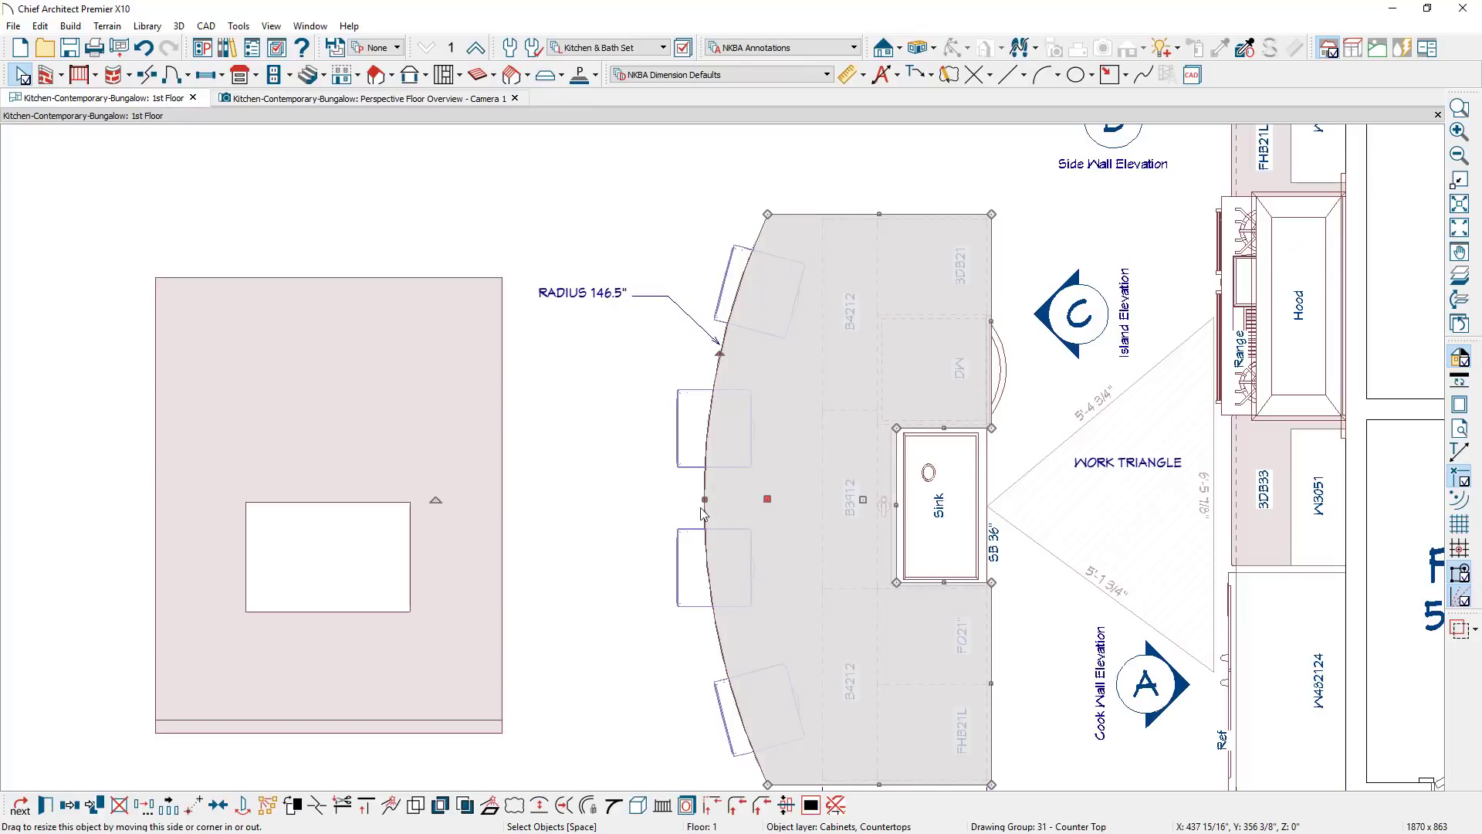
pyautogui.click(566, 806)
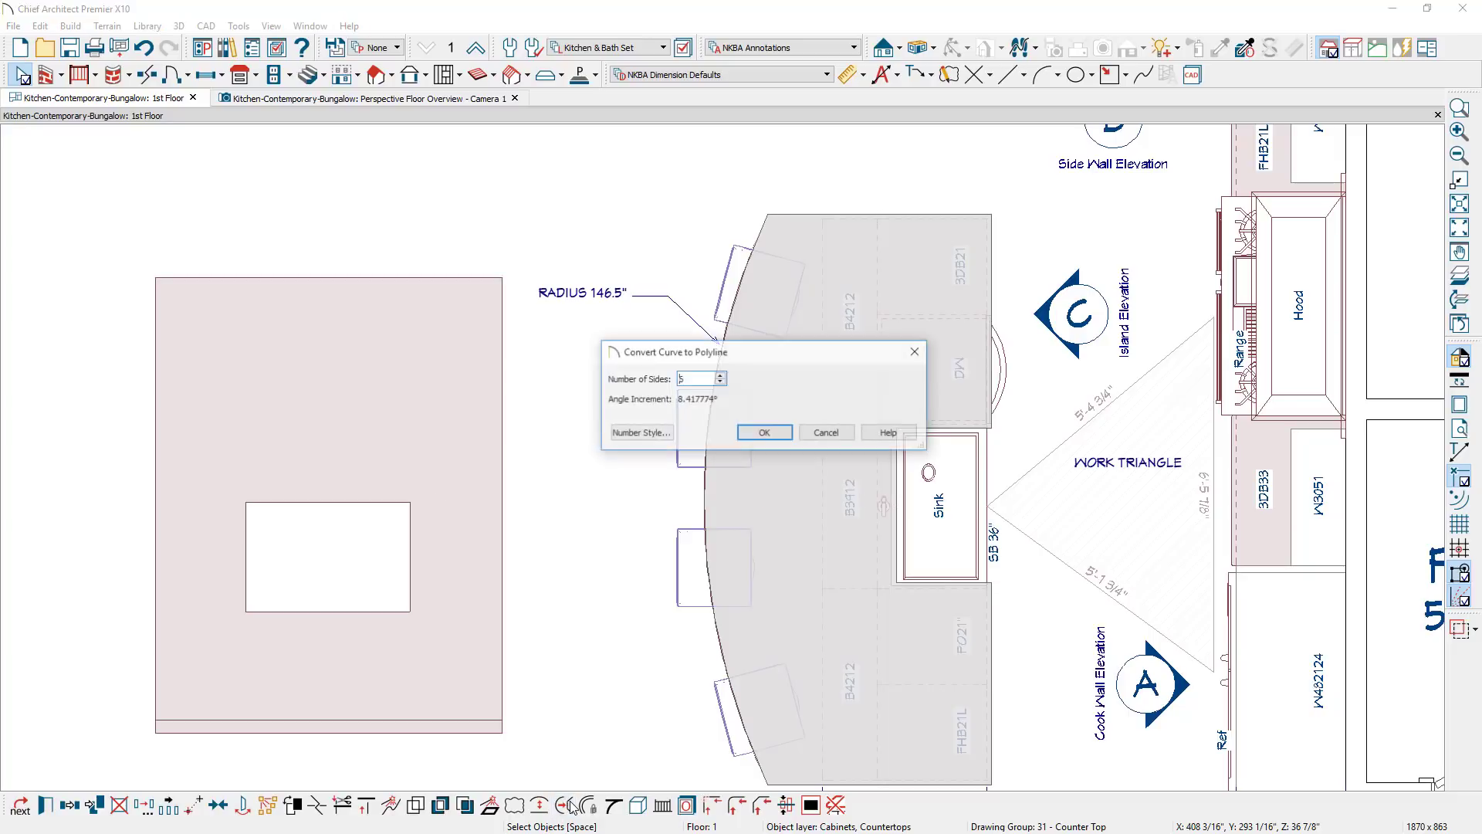
pyautogui.write('6')
pyautogui.press('BackSpace')
pyautogui.write('205')
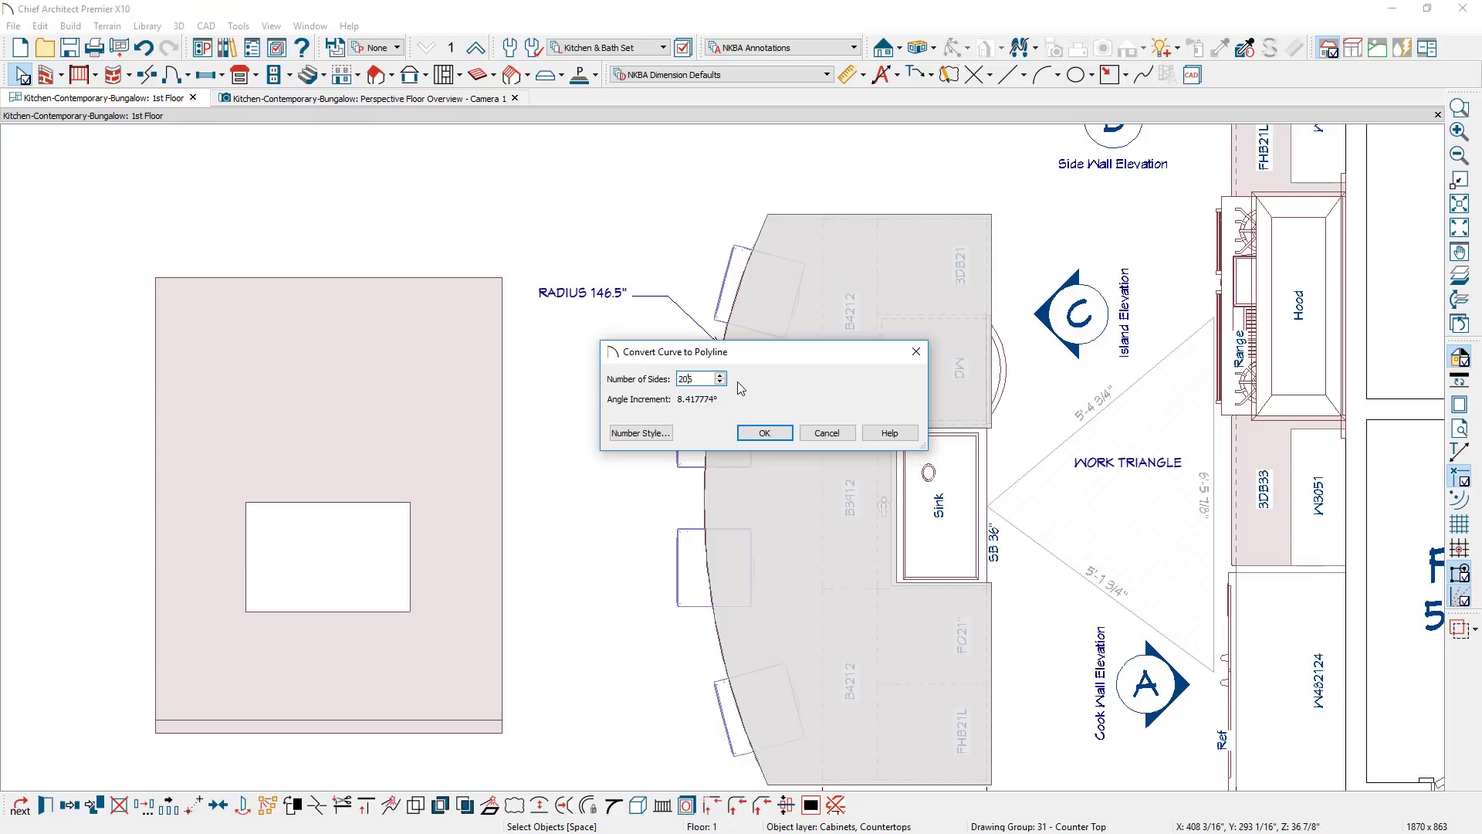
pyautogui.press('Return')
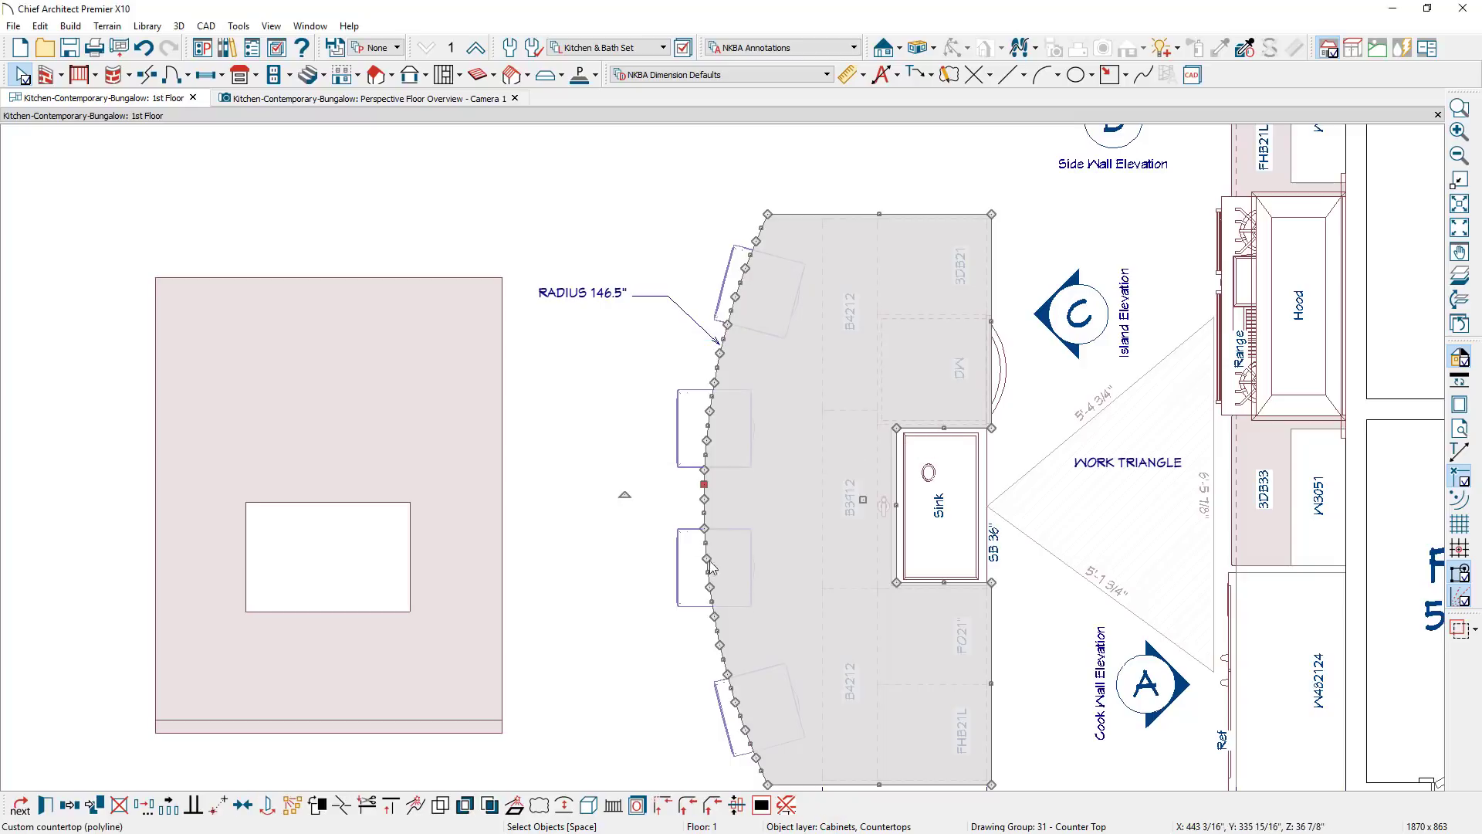
# In the camera view, remove the edge molding from the edges of the island countertop's sink cutout
pyautogui.click(446, 100)
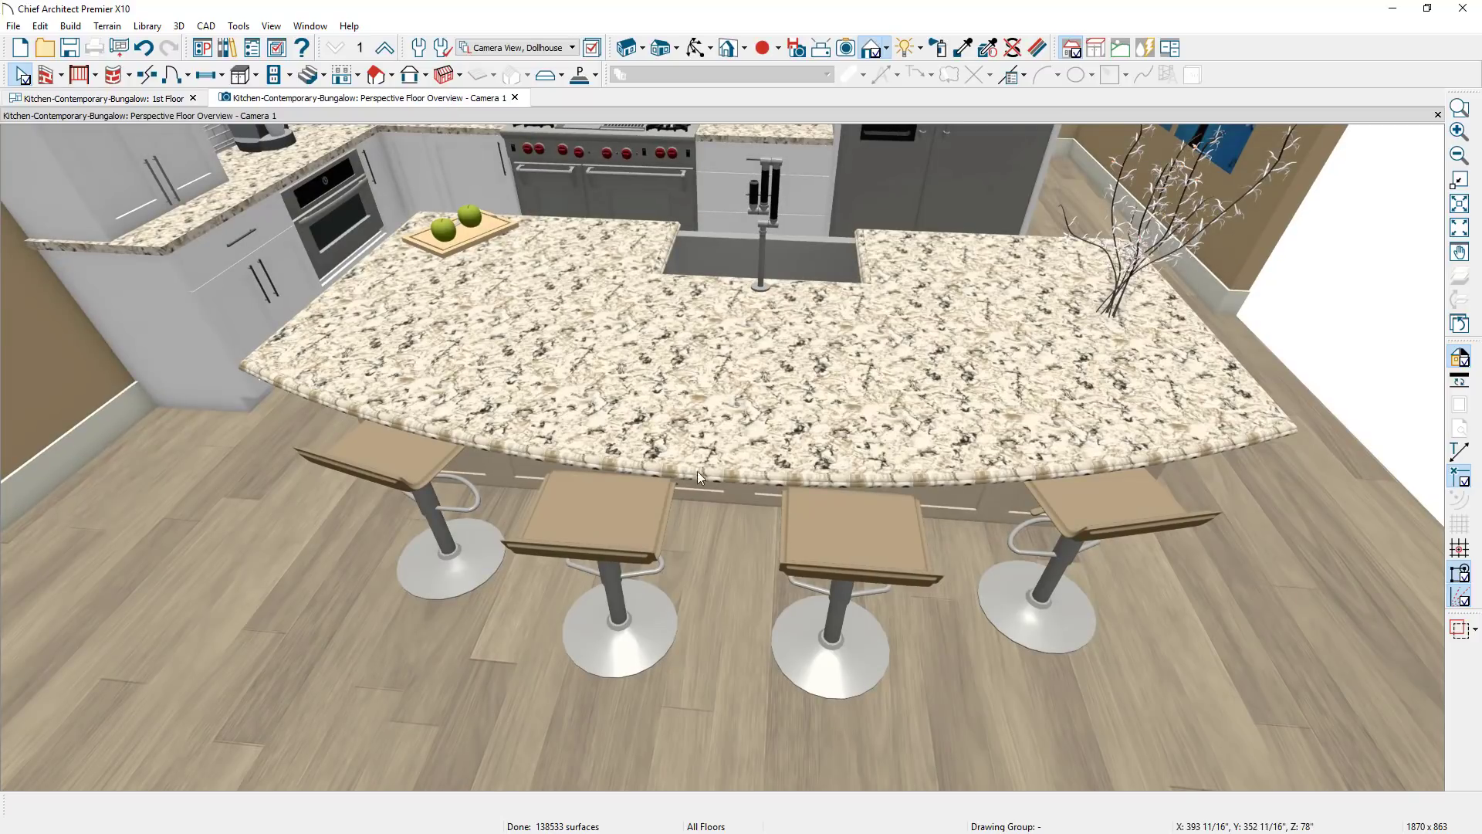
pyautogui.moveTo(1178, 397); pyautogui.dragTo(915, 528, button='middle')
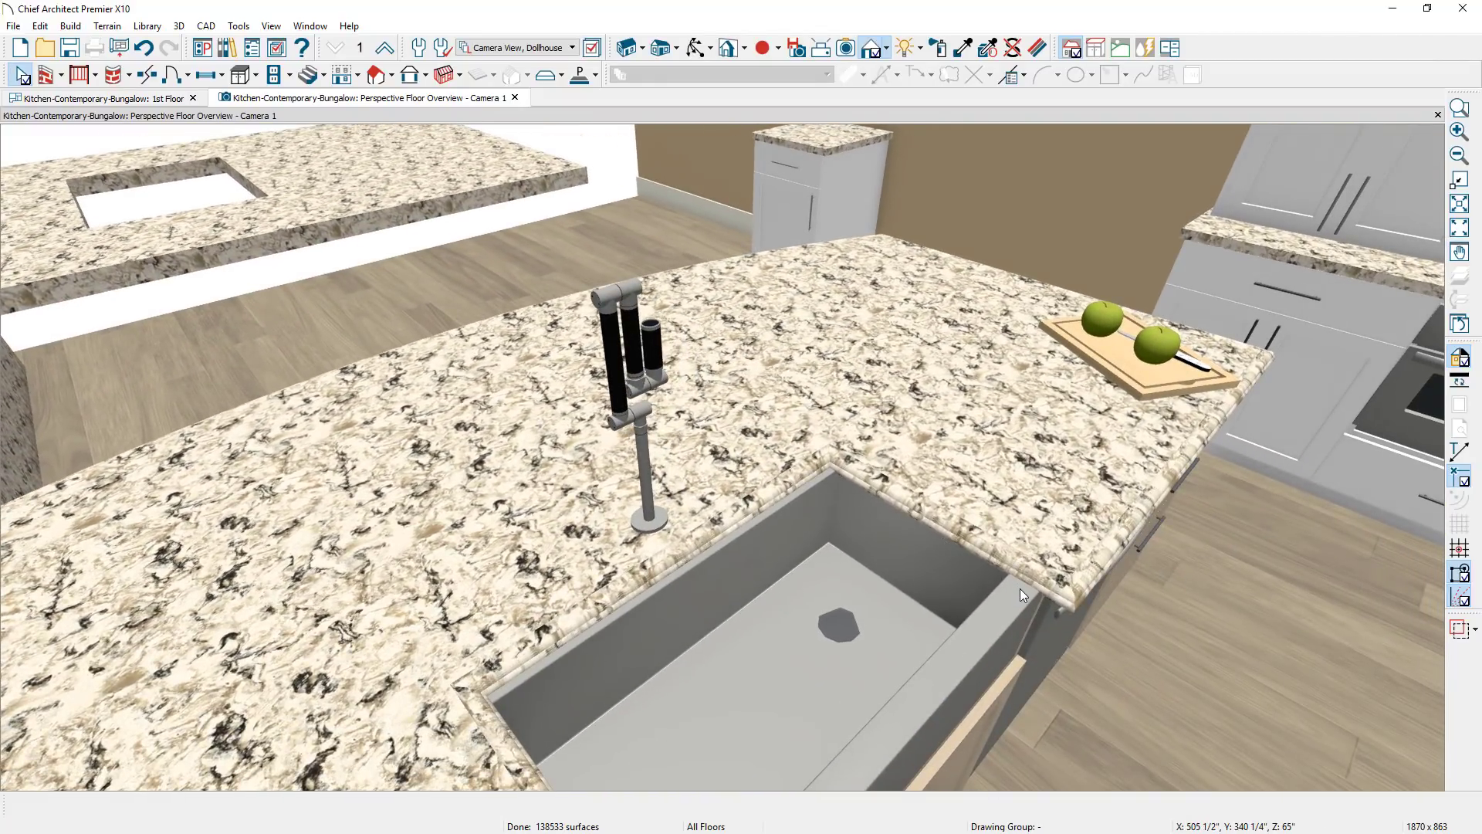
pyautogui.click(962, 524)
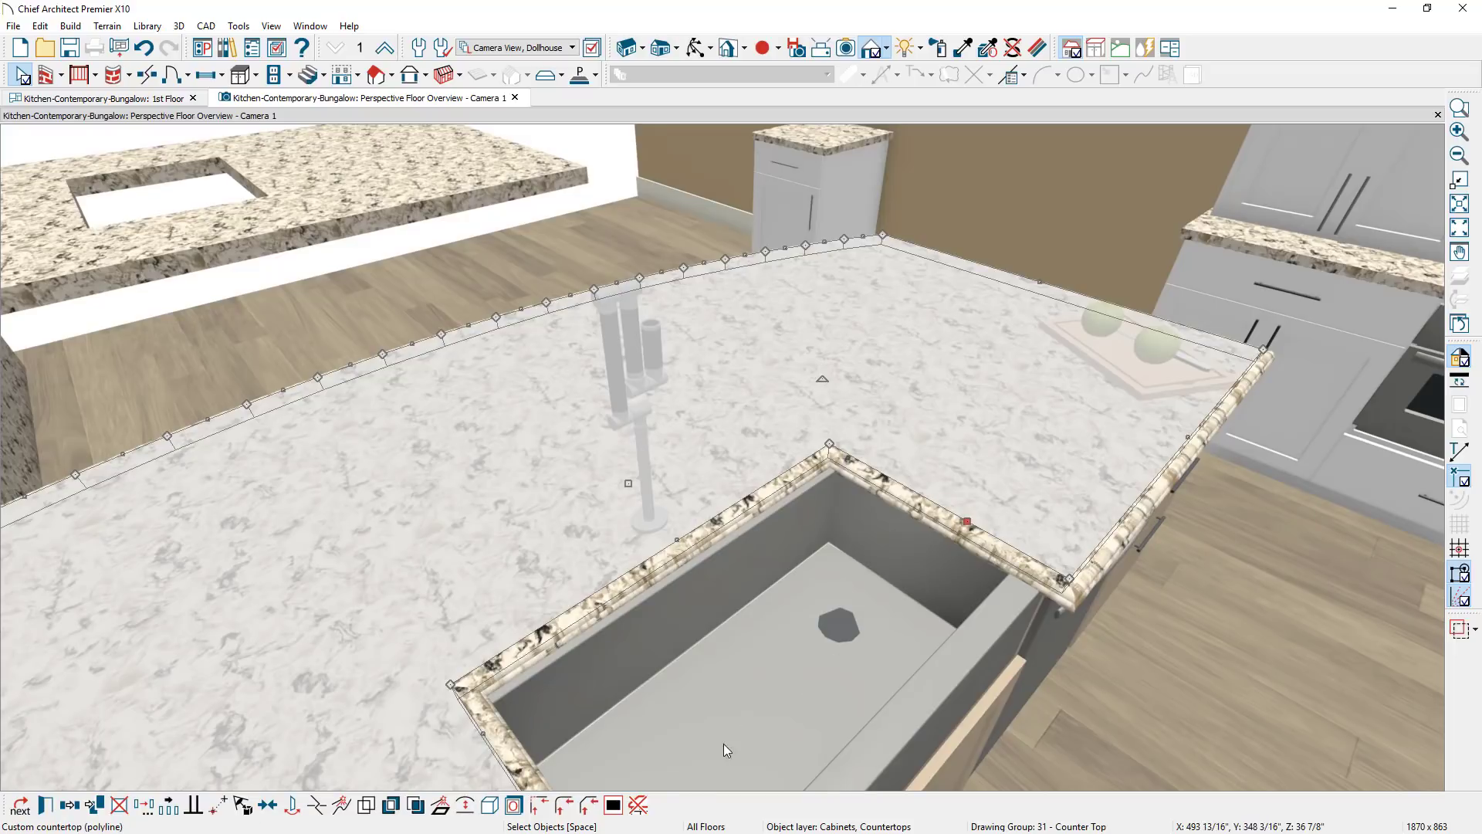
pyautogui.click(639, 805)
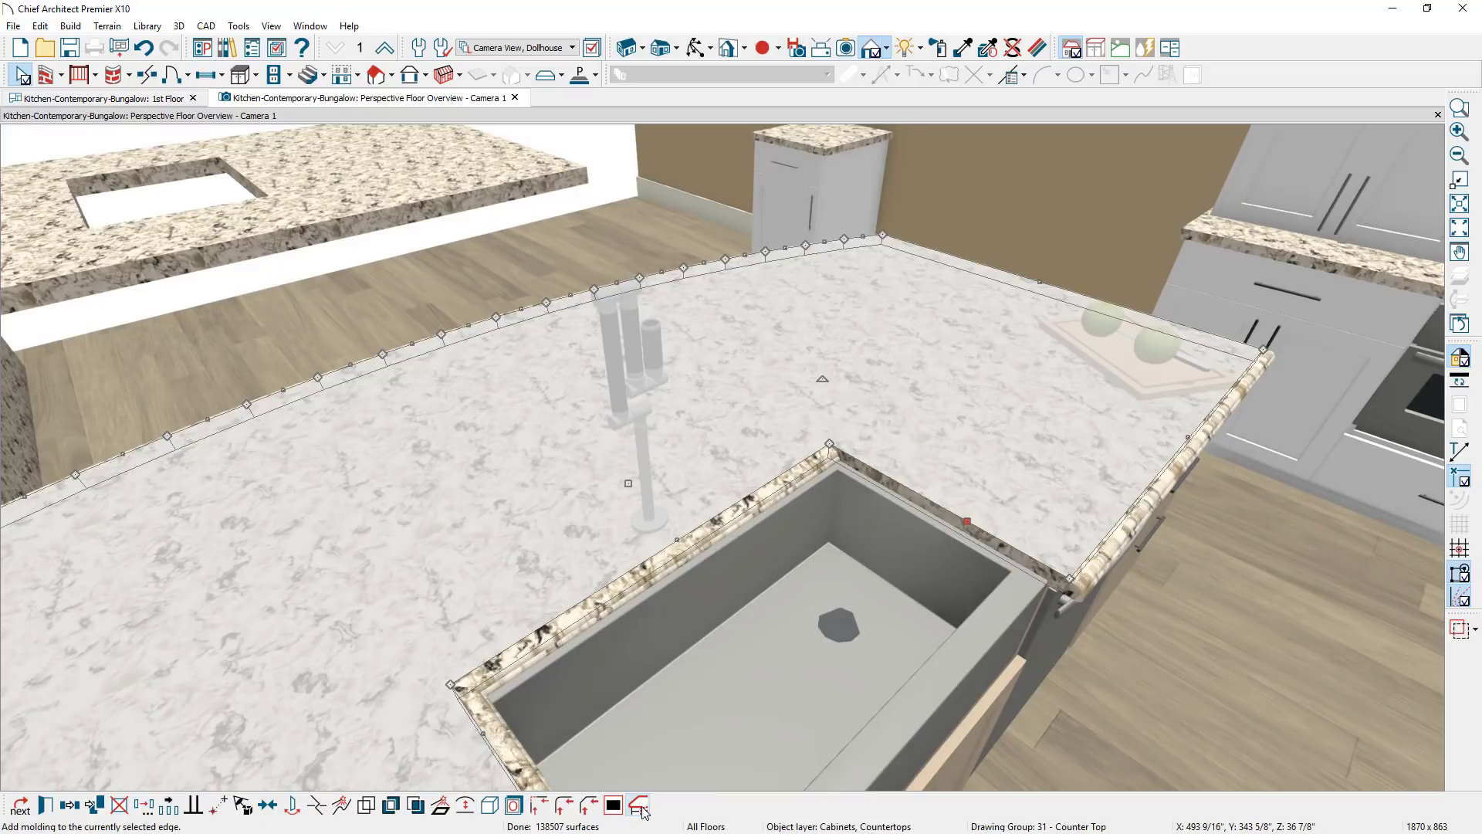
pyautogui.click(674, 540)
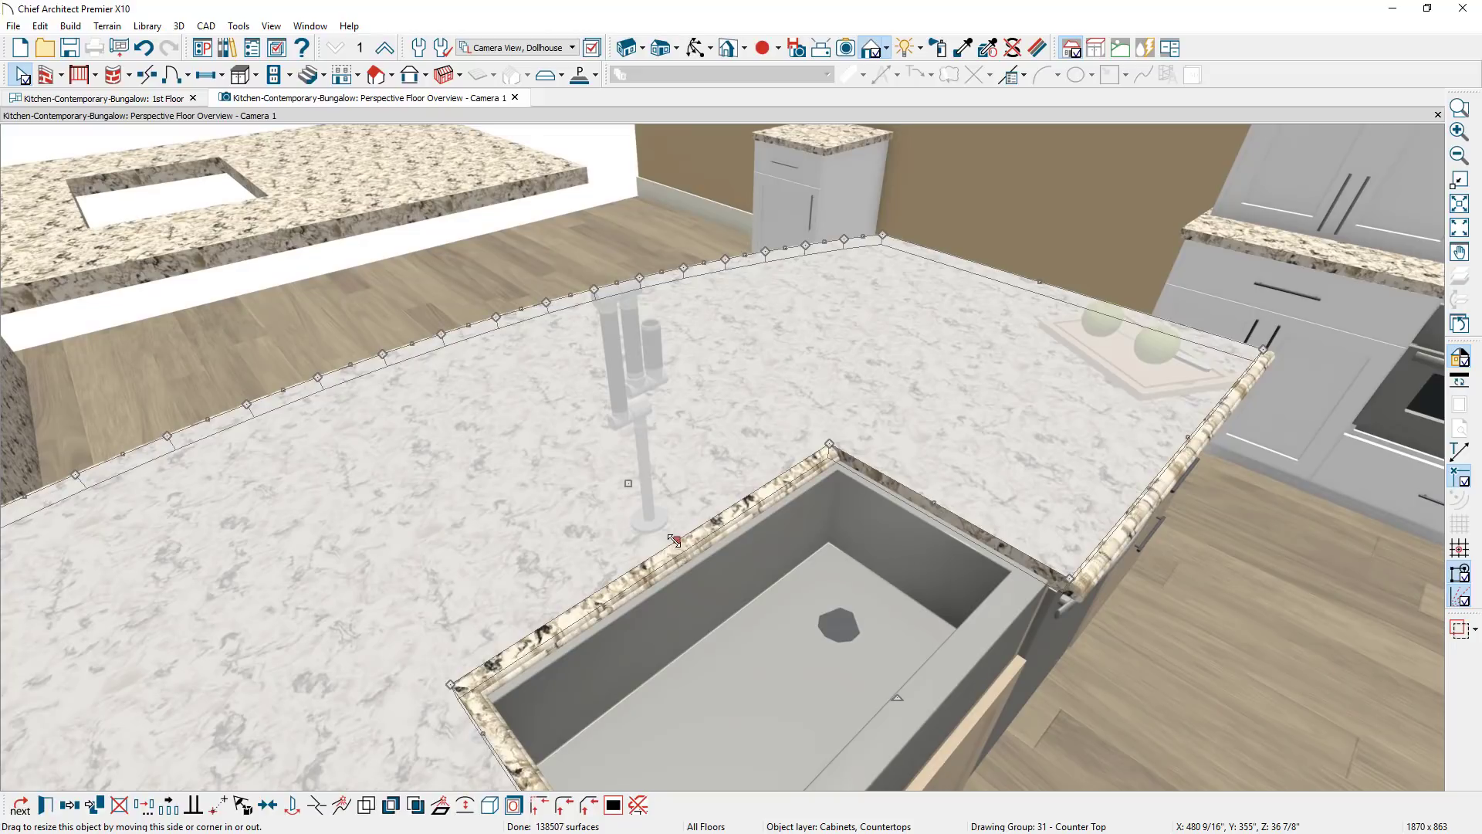
pyautogui.click(639, 805)
pyautogui.moveTo(789, 696); pyautogui.dragTo(702, 674, button='middle')
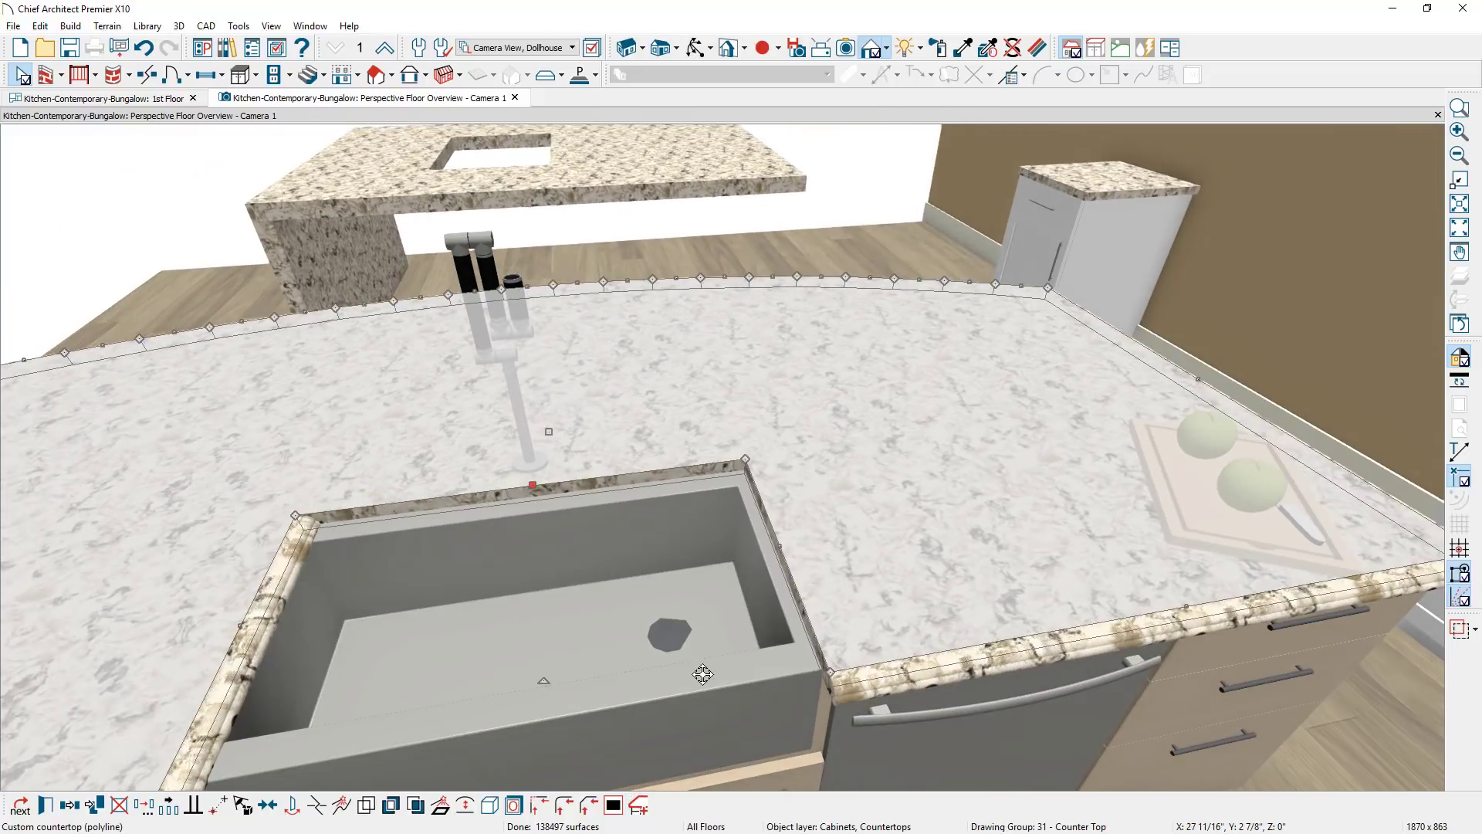
pyautogui.click(639, 805)
pyautogui.press('Escape')
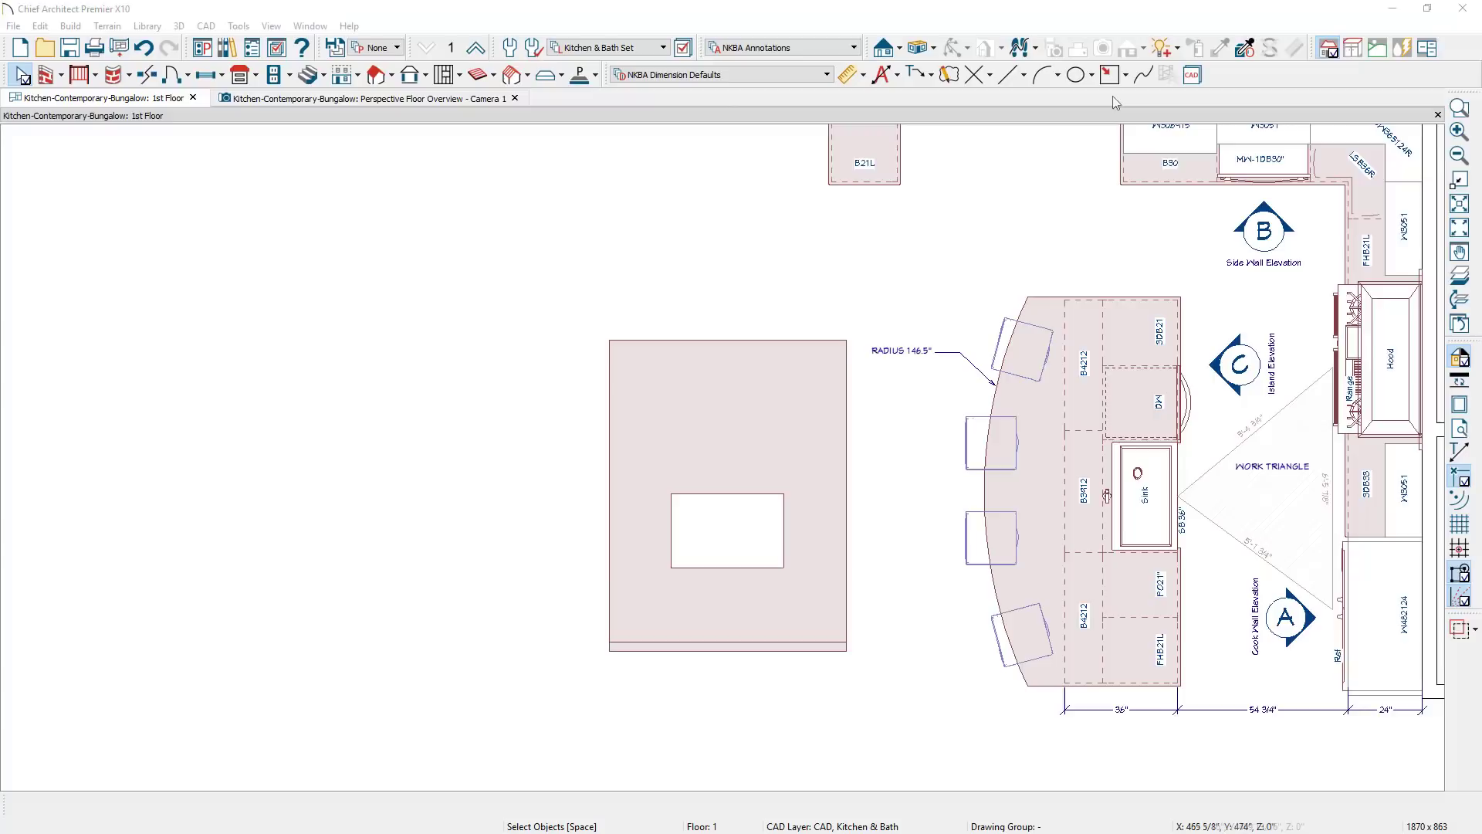
# In the floor plan, draw a rectangular polyline with a diagonal of about 94" in the empty space beside the freestanding countertop
pyautogui.click(1110, 74)
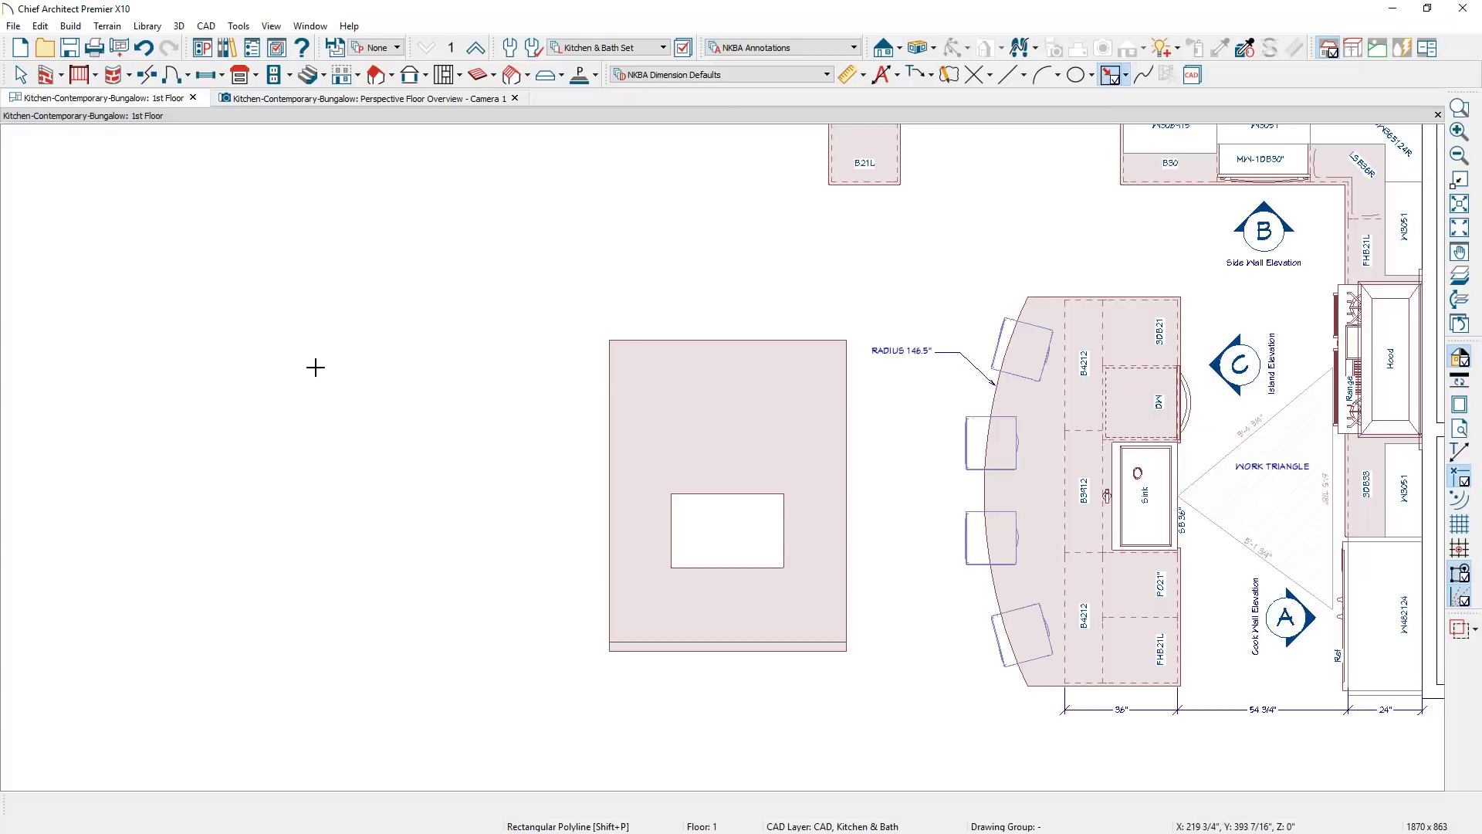
pyautogui.moveTo(272, 348); pyautogui.dragTo(464, 569)
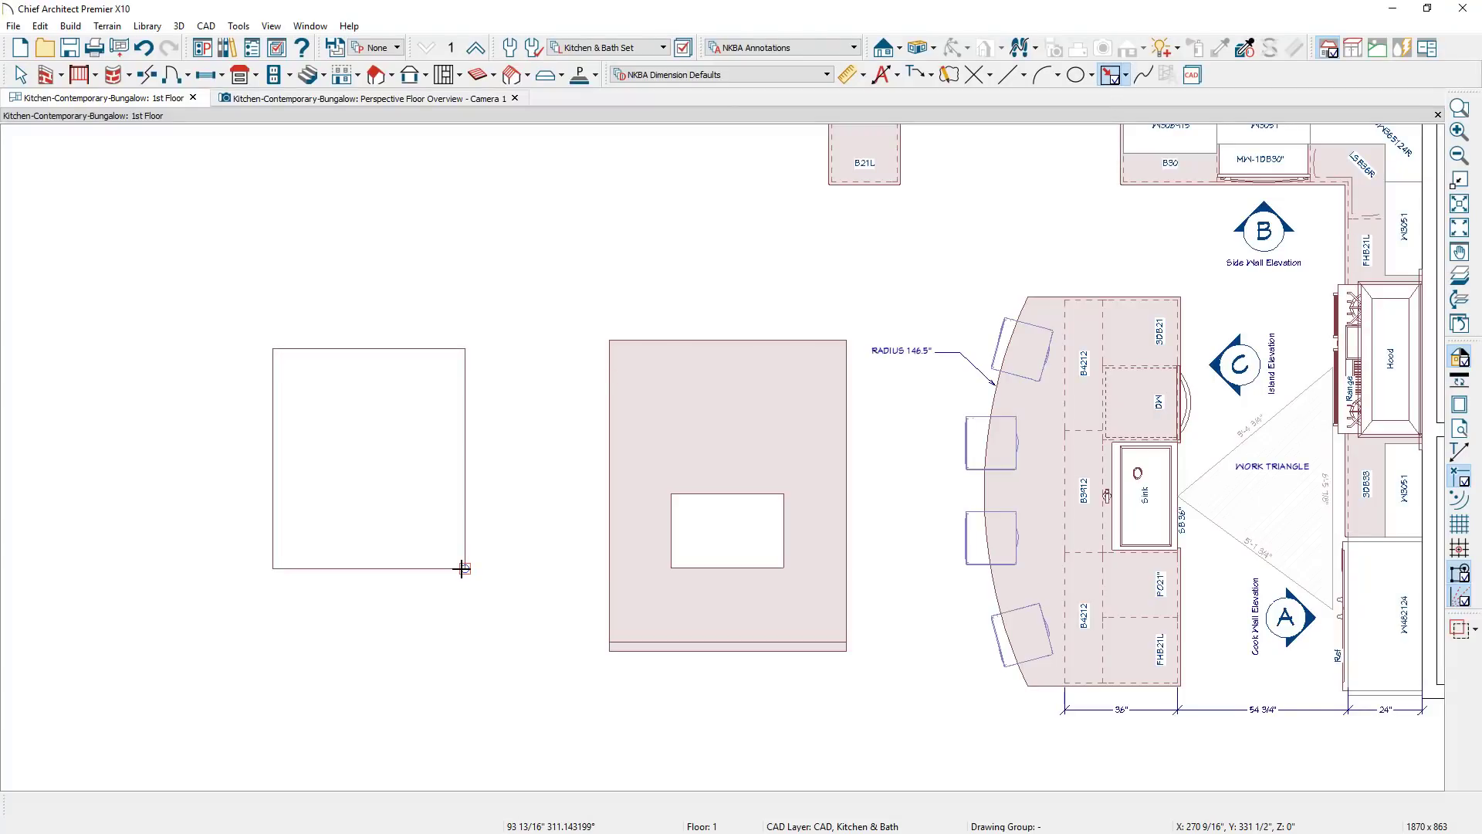
pyautogui.press('space')
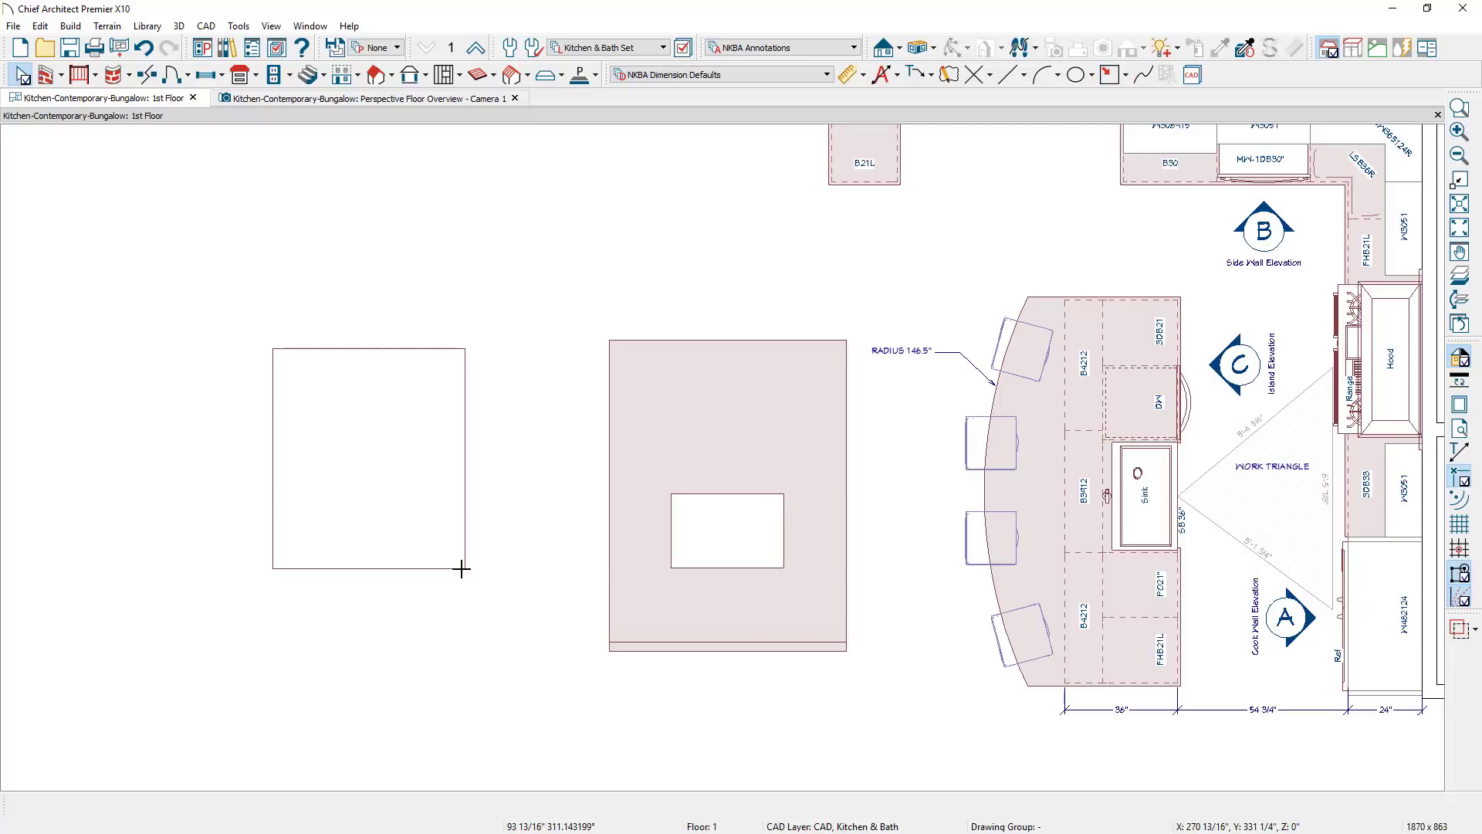
# Split the new rectangle's lower edge at its midpoint and curve the halves in opposite directions to form a wavy edge
pyautogui.click(402, 571)
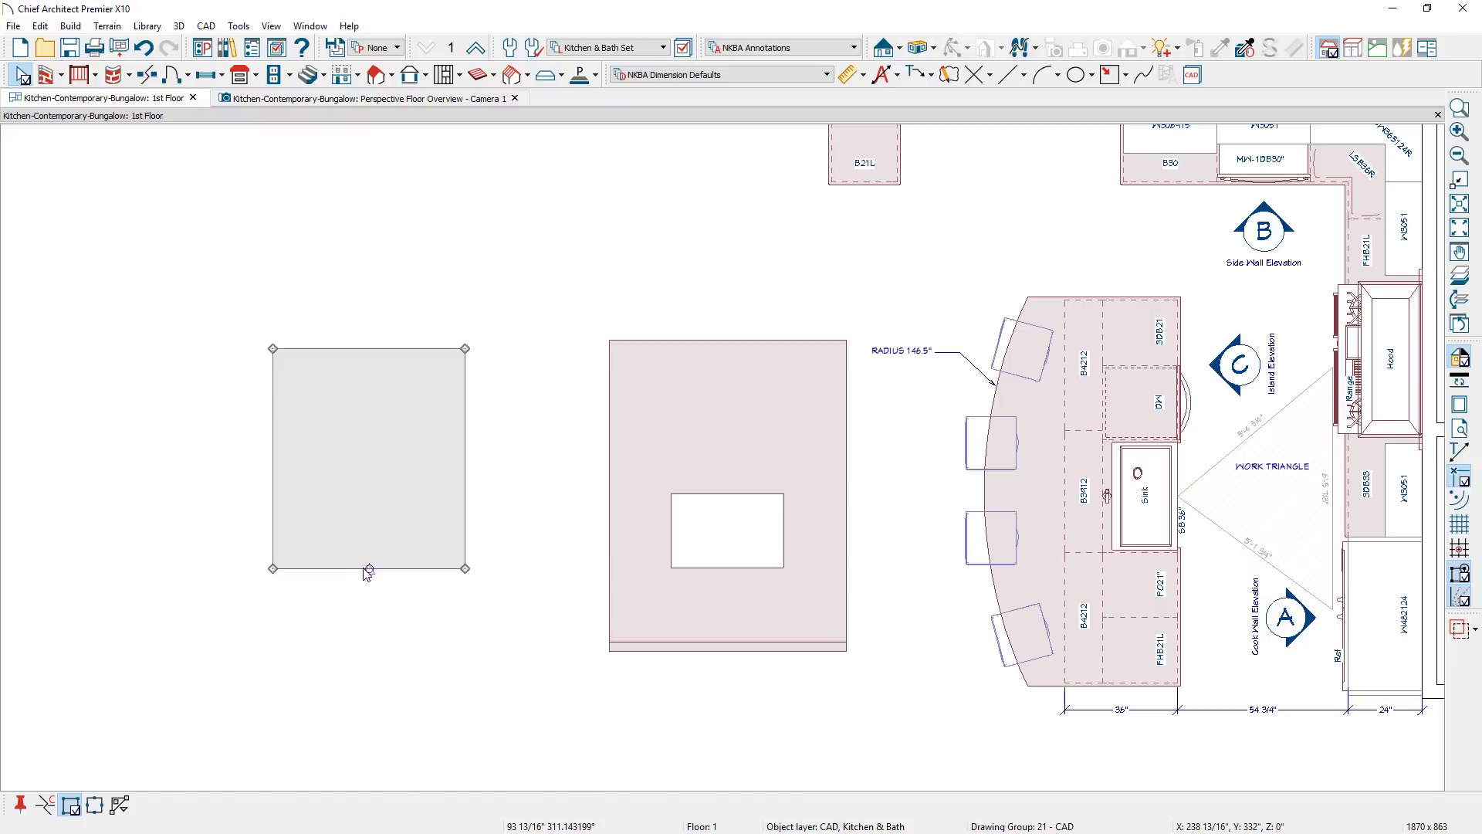
pyautogui.click(368, 569)
pyautogui.press('Escape')
pyautogui.click(322, 568)
pyautogui.click(588, 804)
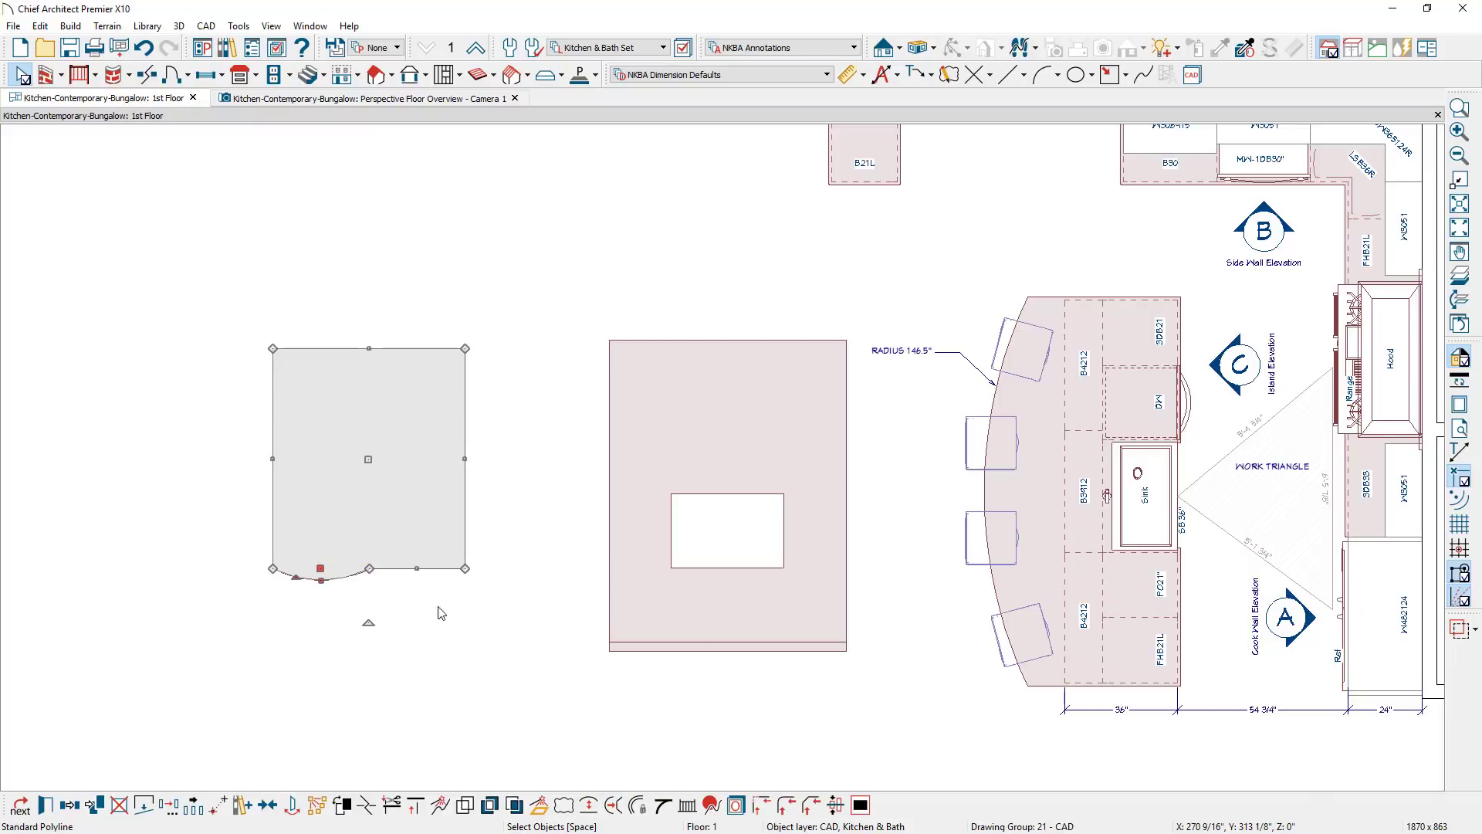
pyautogui.click(416, 569)
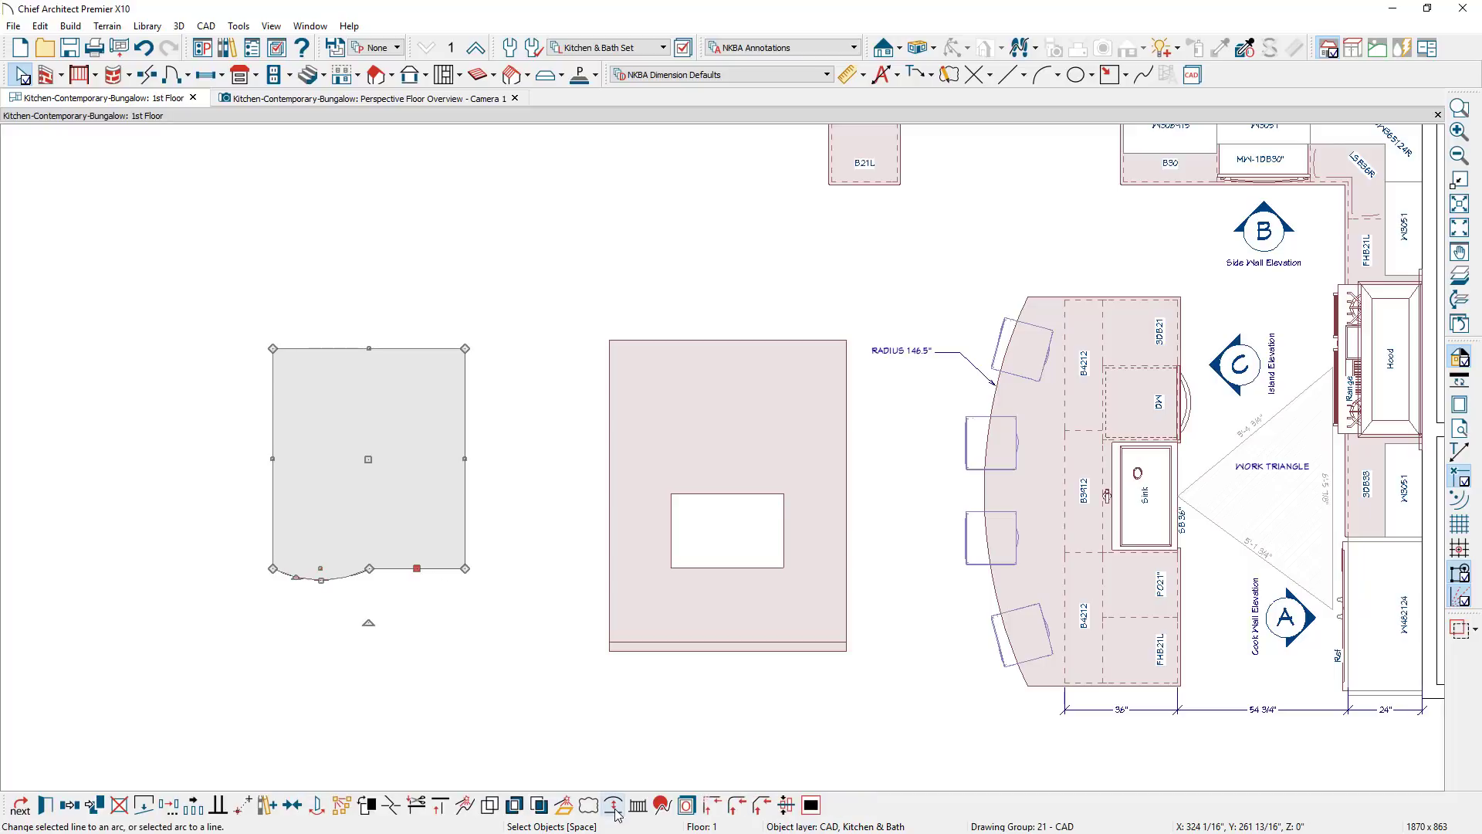
pyautogui.click(614, 804)
pyautogui.moveTo(394, 576); pyautogui.dragTo(417, 556)
pyautogui.click(536, 677)
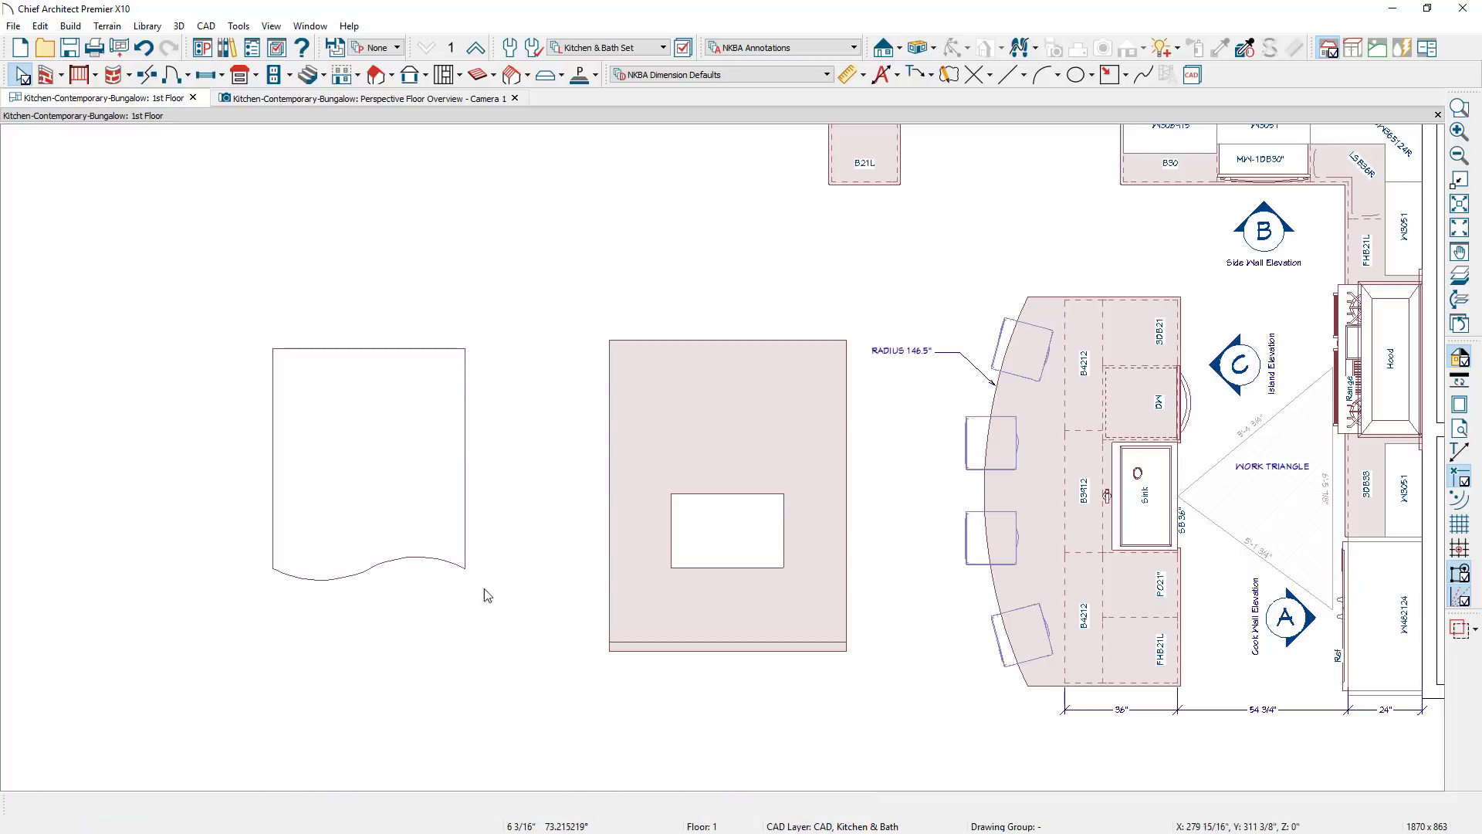
# Draw a circle about 42" in diameter over the polyline's upper-left corner and copy it 57" across to the upper-right corner
pyautogui.click(1091, 75)
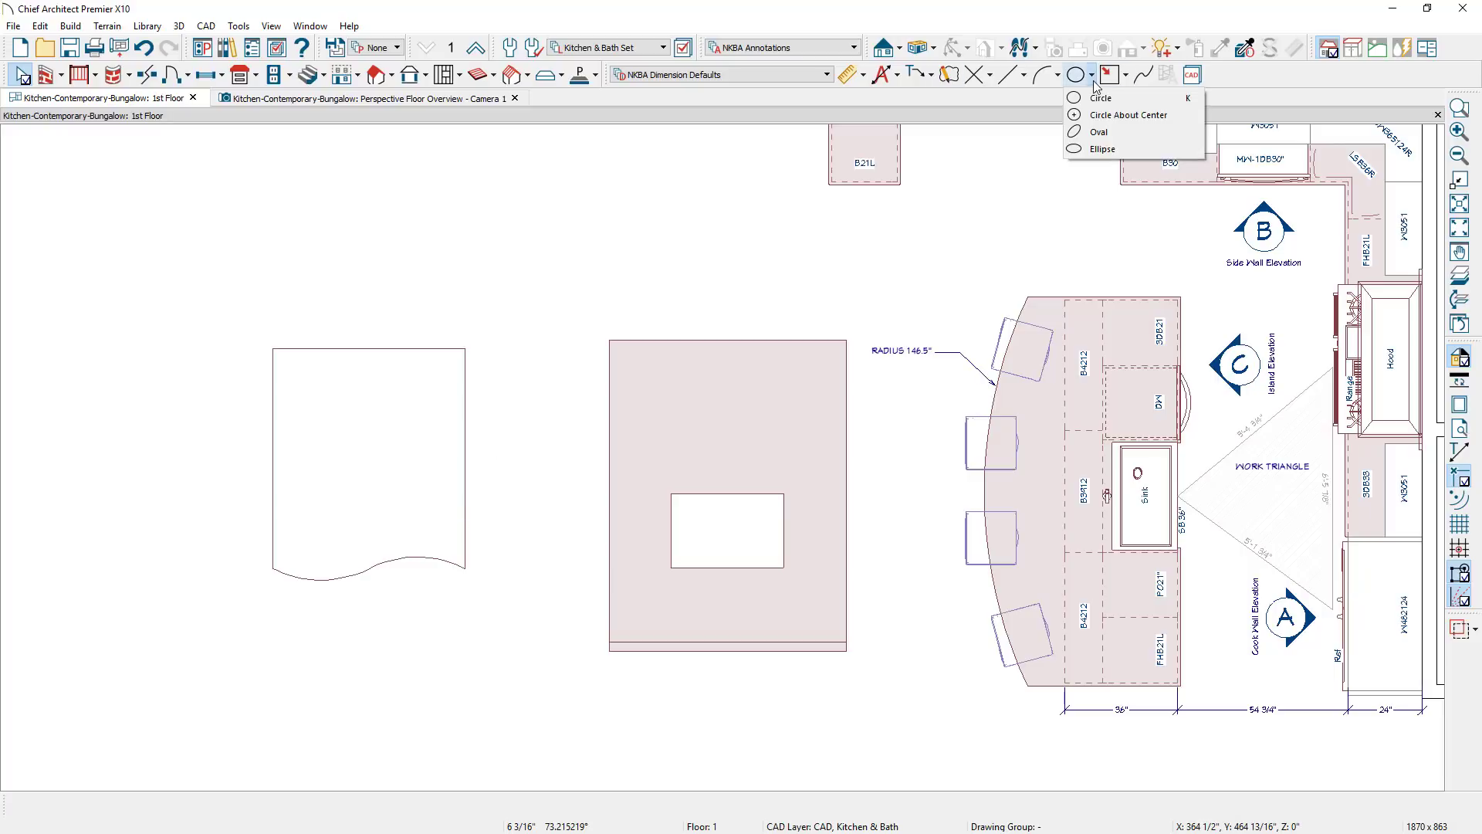
pyautogui.click(1091, 101)
pyautogui.moveTo(247, 335); pyautogui.dragTo(332, 405)
pyautogui.click(303, 290)
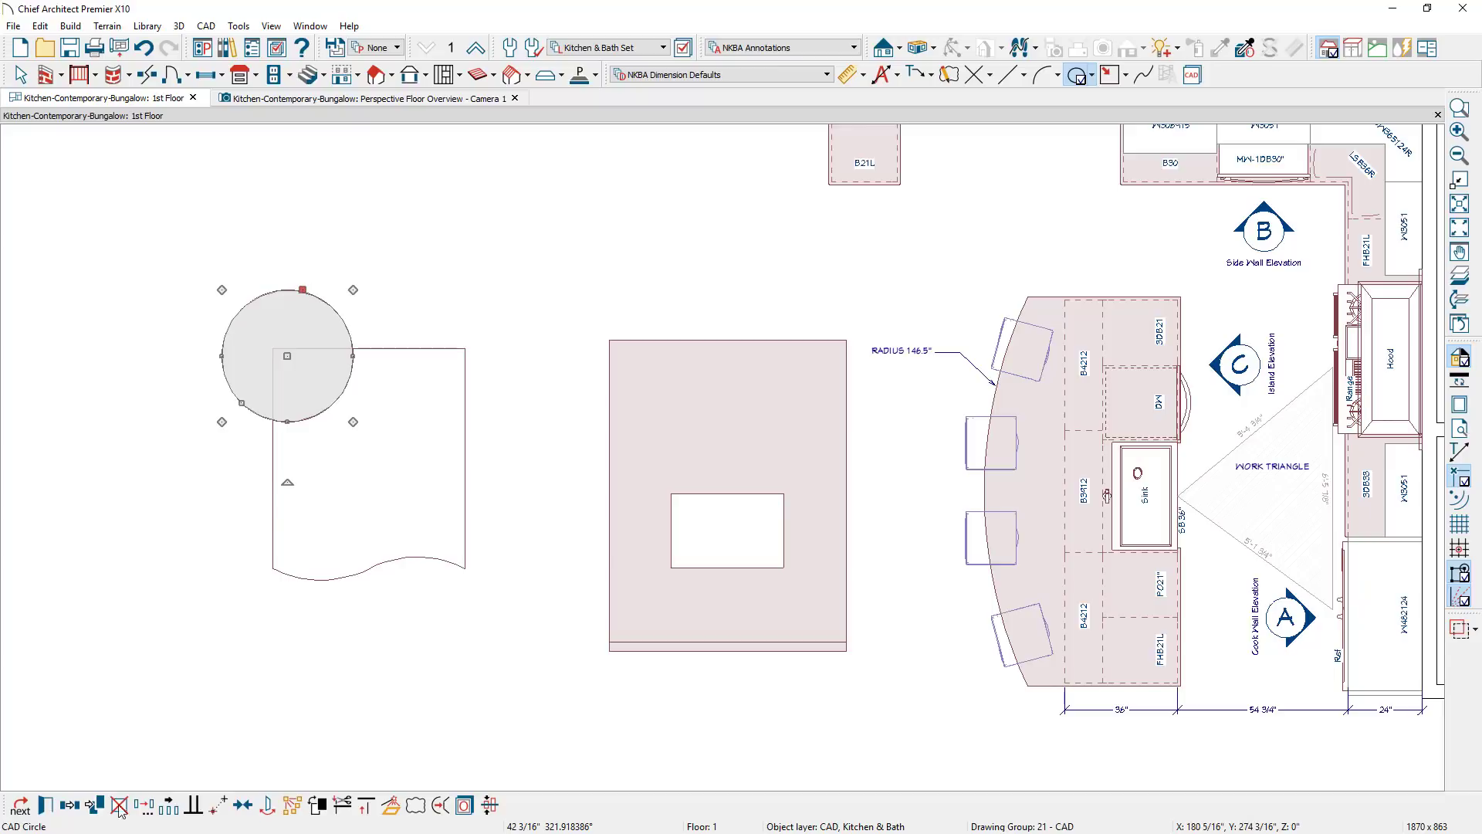
pyautogui.click(70, 805)
pyautogui.moveTo(287, 356); pyautogui.dragTo(465, 359)
pyautogui.click(497, 558)
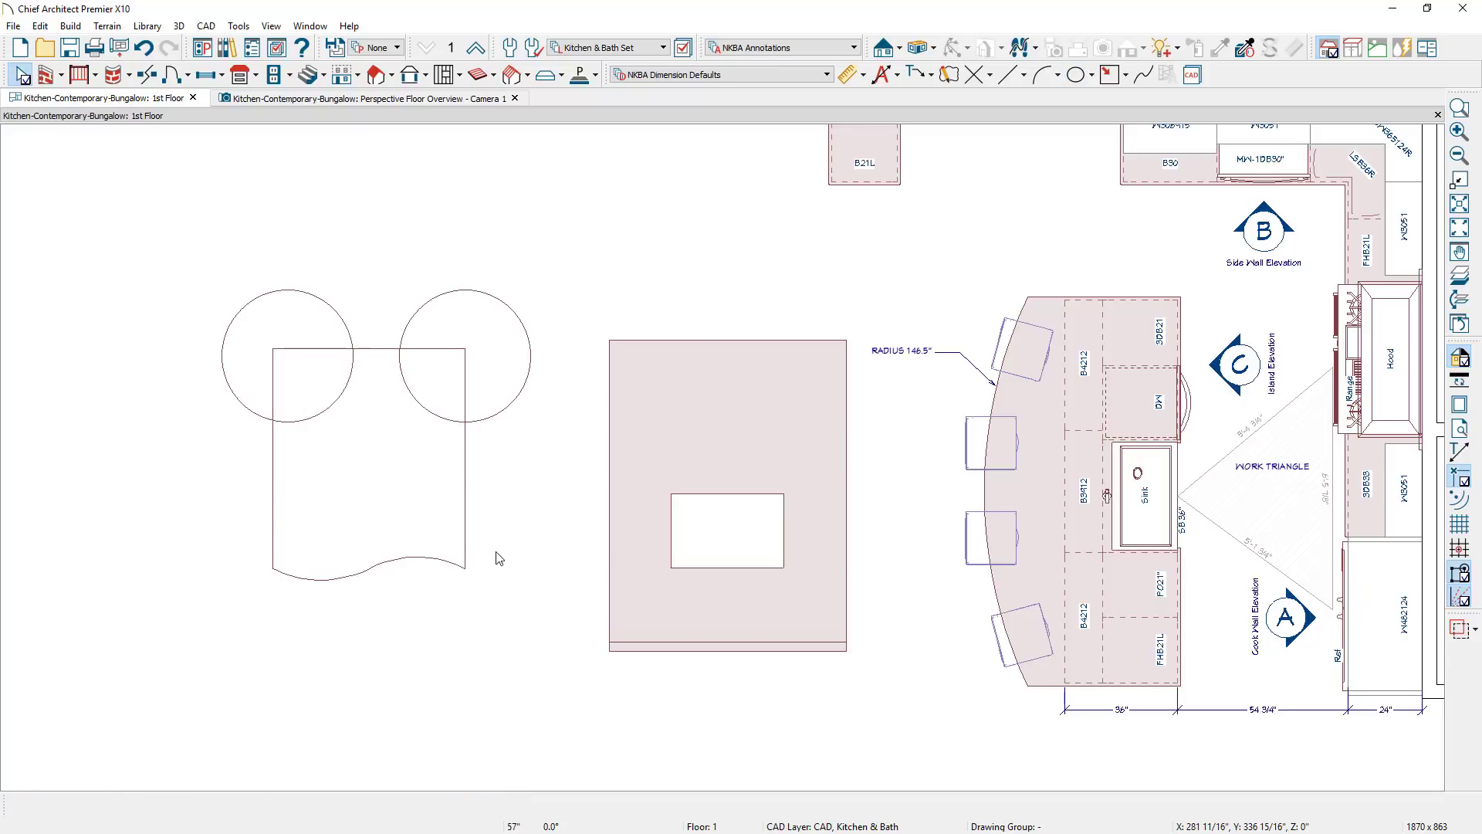
# Convert the wavy-edged polyline and both circles to countertops, keeping the default 1 1/2" thickness and 36" top elevation
pyautogui.click(464, 533)
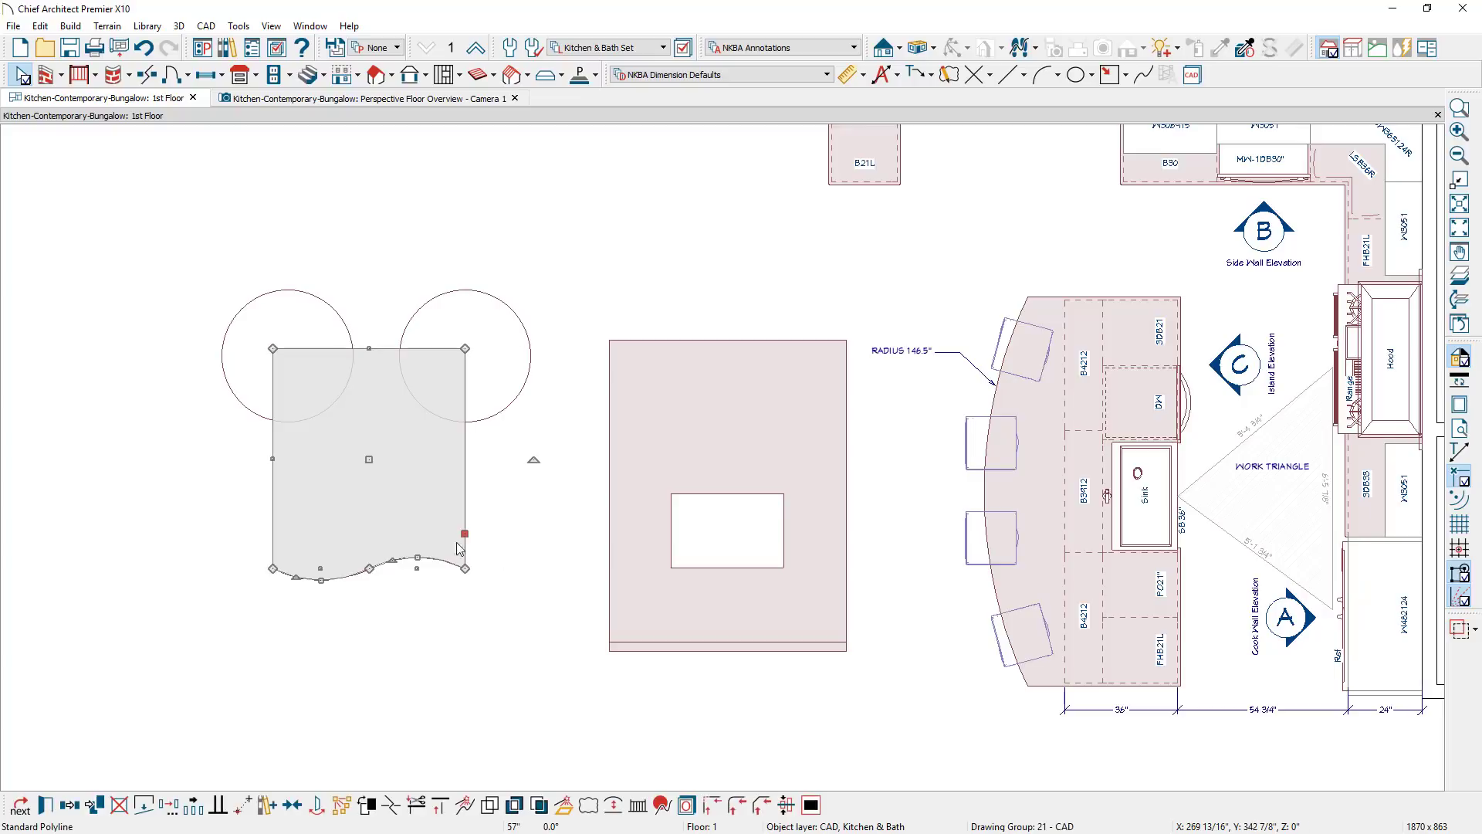
pyautogui.keyDown('shift'); pyautogui.click(462, 302); pyautogui.keyUp('shift')
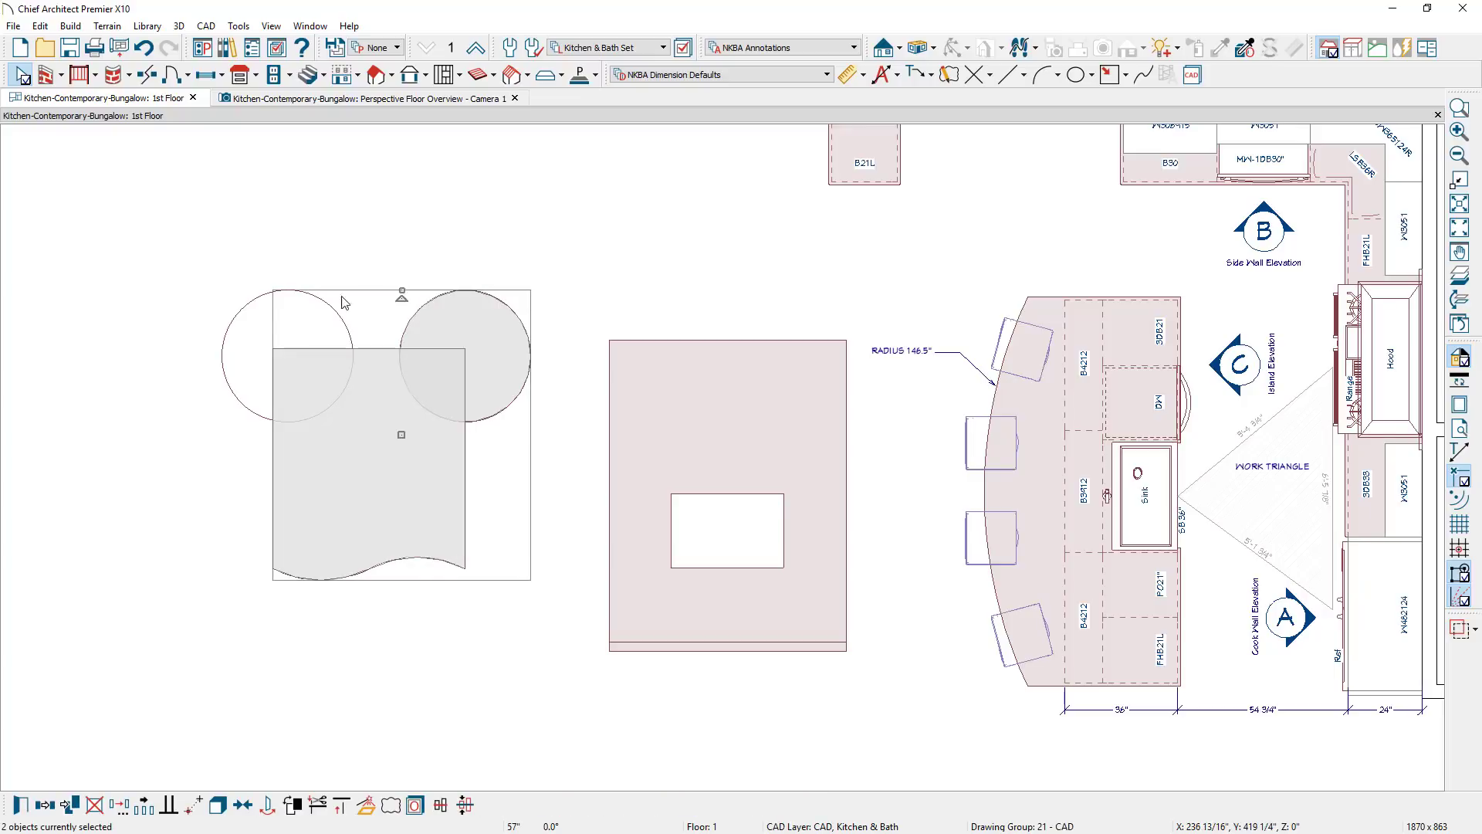
pyautogui.keyDown('shift'); pyautogui.click(257, 302); pyautogui.keyUp('shift')
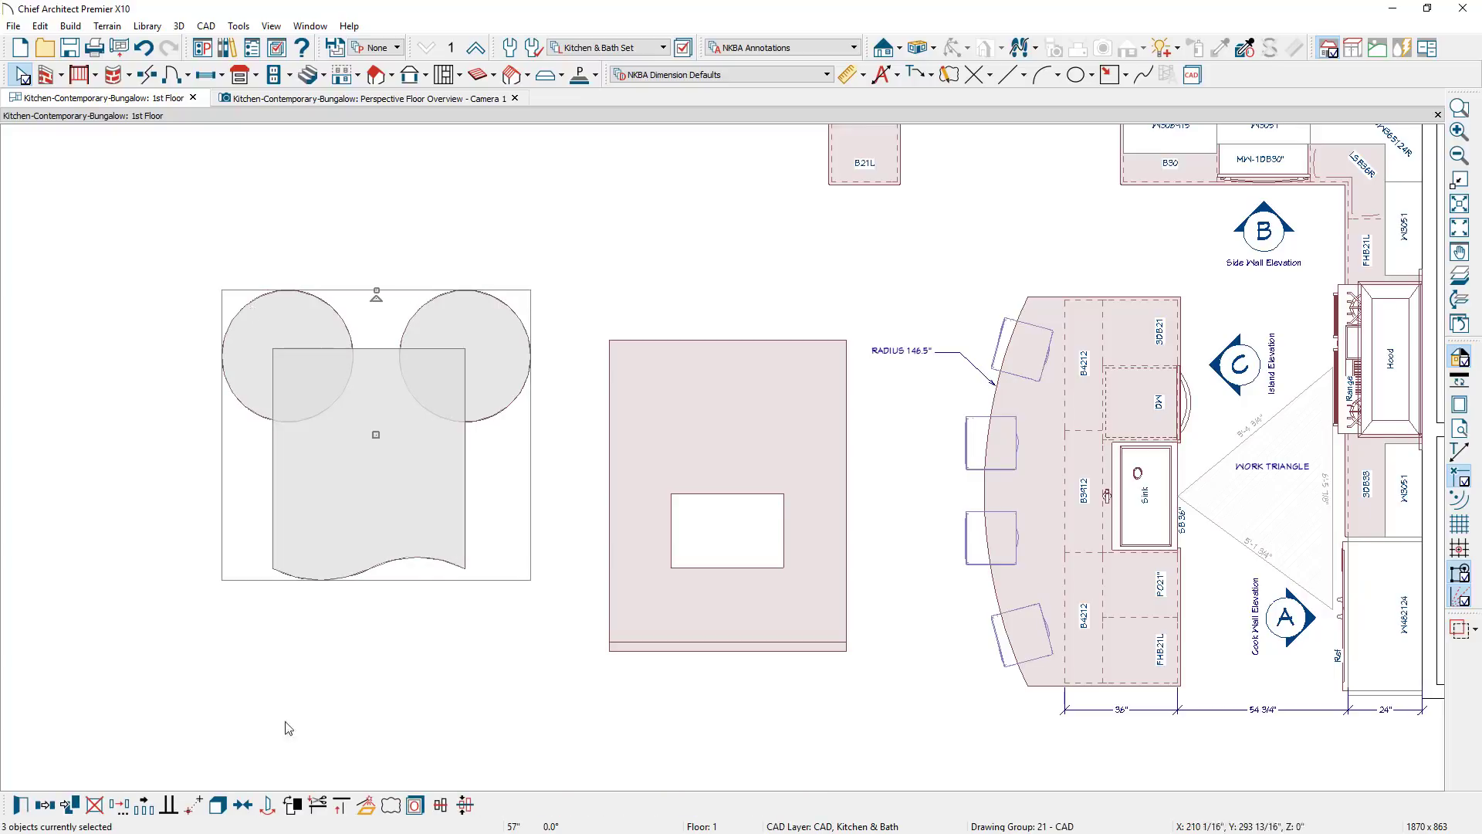
pyautogui.click(365, 806)
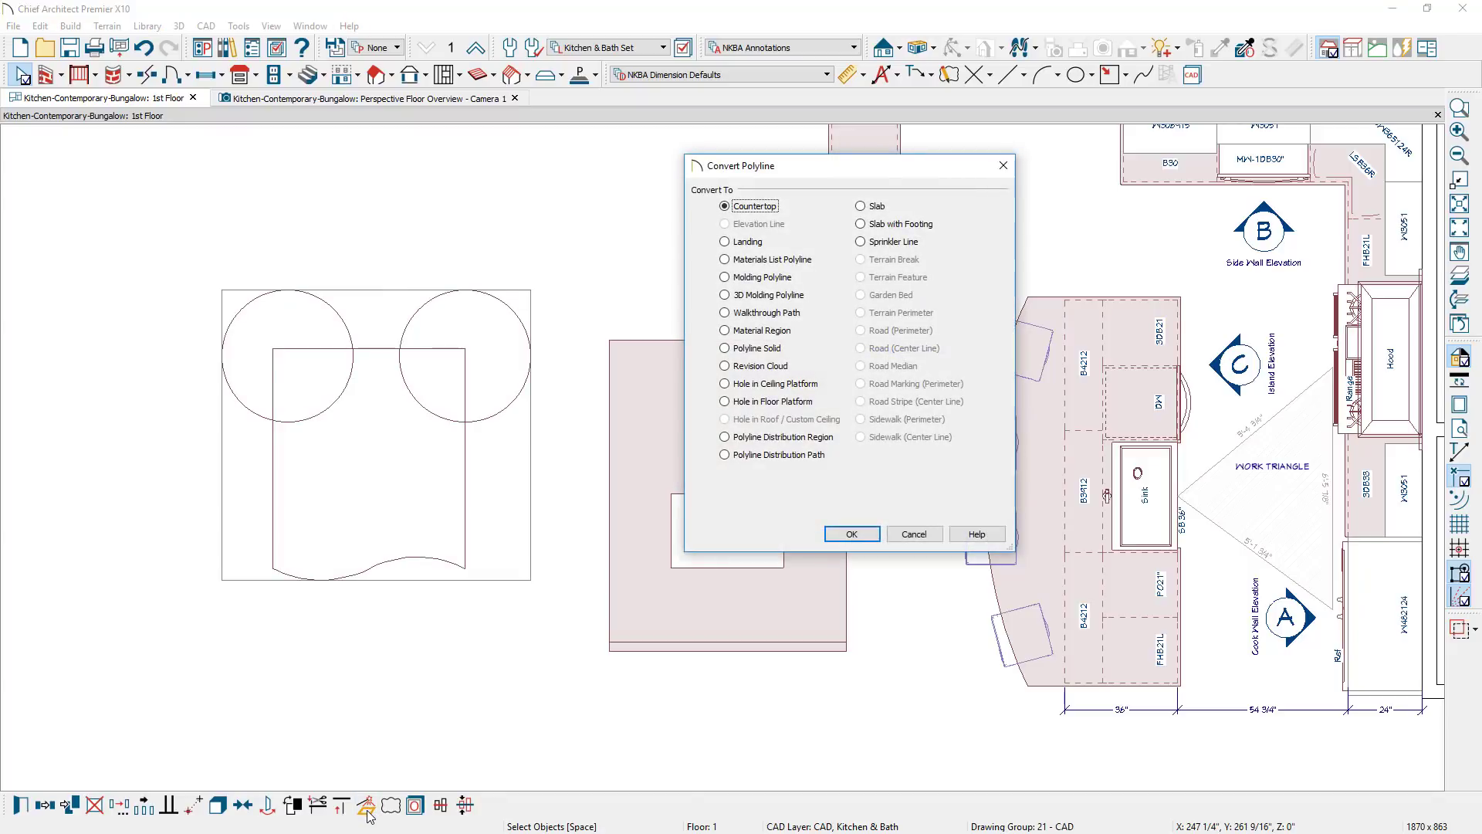
pyautogui.click(836, 531)
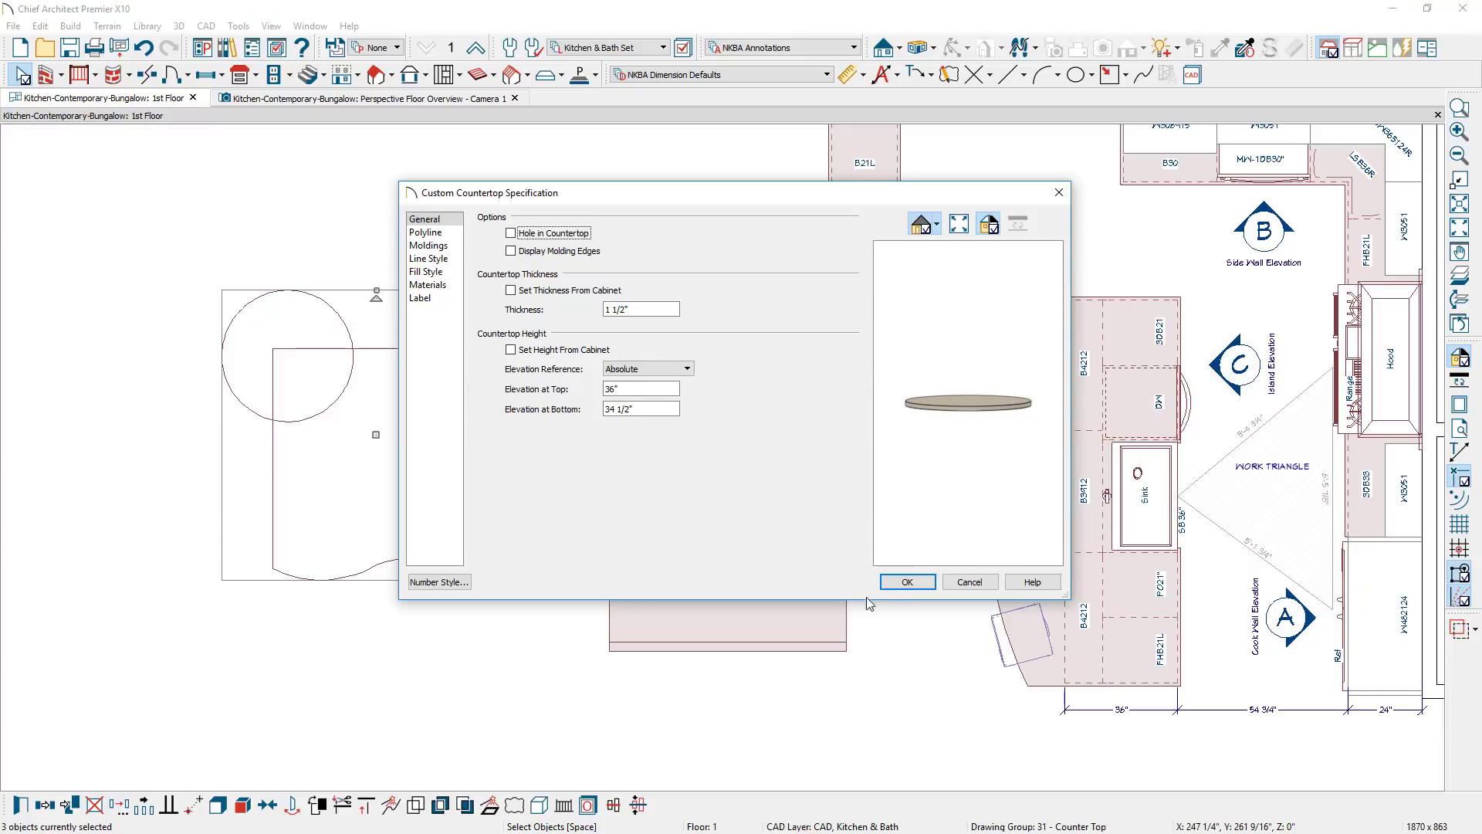
pyautogui.click(909, 583)
pyautogui.click(913, 592)
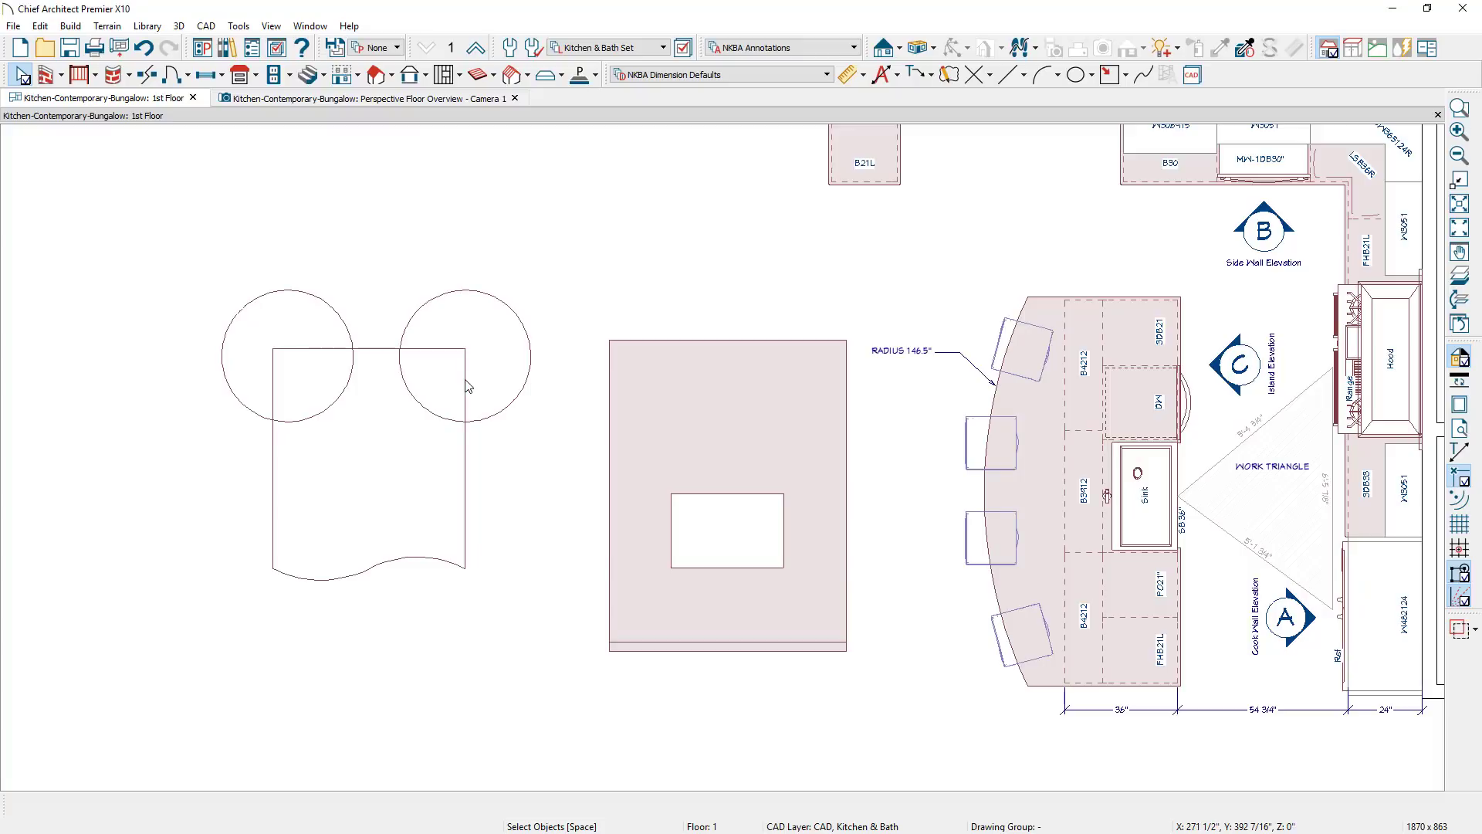
# Combine the wavy-edged countertop and the two overlapping circular countertops into a single countertop with a polyline union
pyautogui.click(473, 457)
pyautogui.keyDown('shift'); pyautogui.click(506, 386); pyautogui.keyUp('shift')
pyautogui.keyDown('shift'); pyautogui.click(249, 313); pyautogui.keyUp('shift')
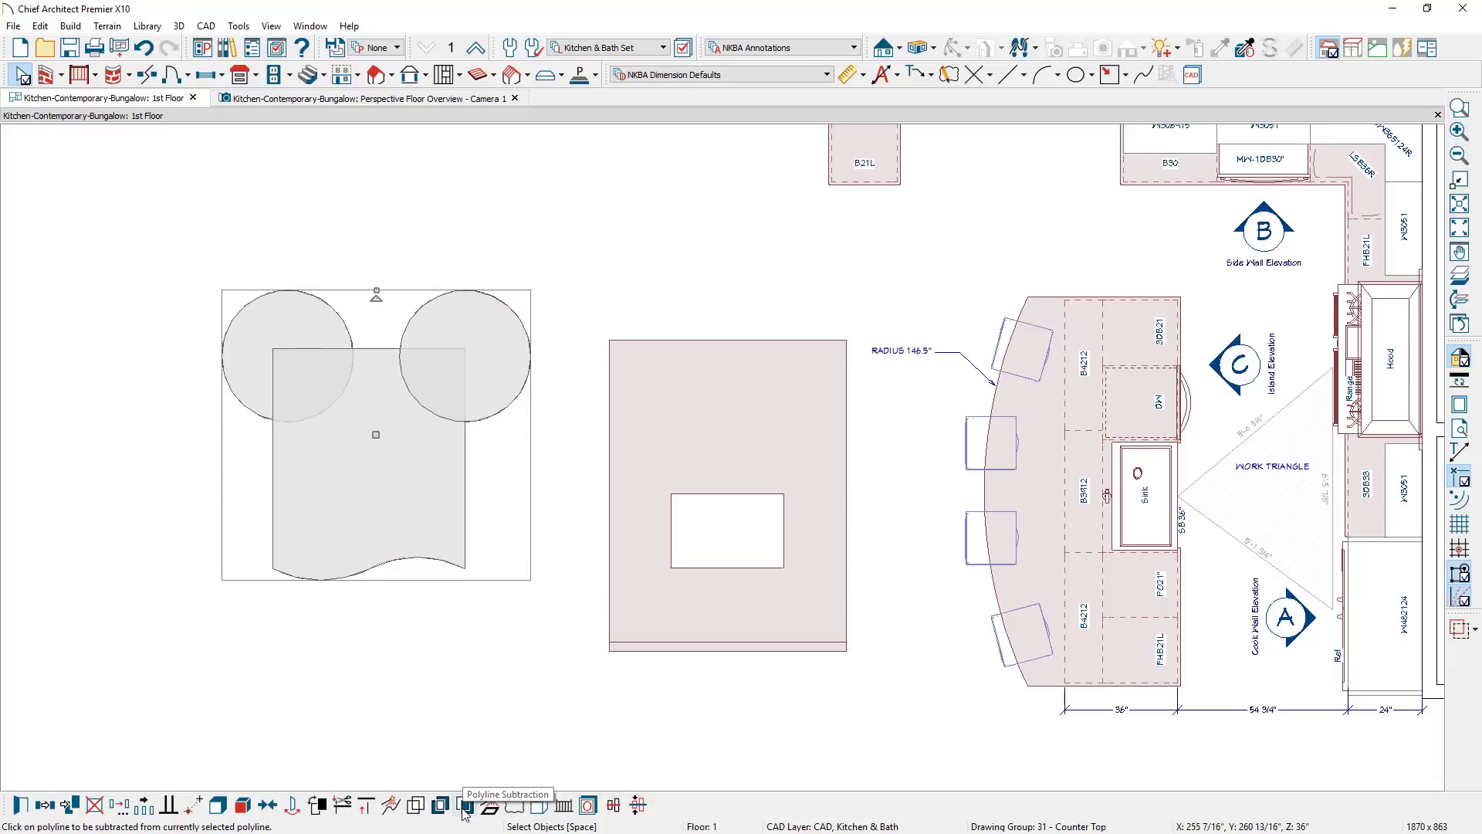
pyautogui.click(416, 806)
pyautogui.click(831, 447)
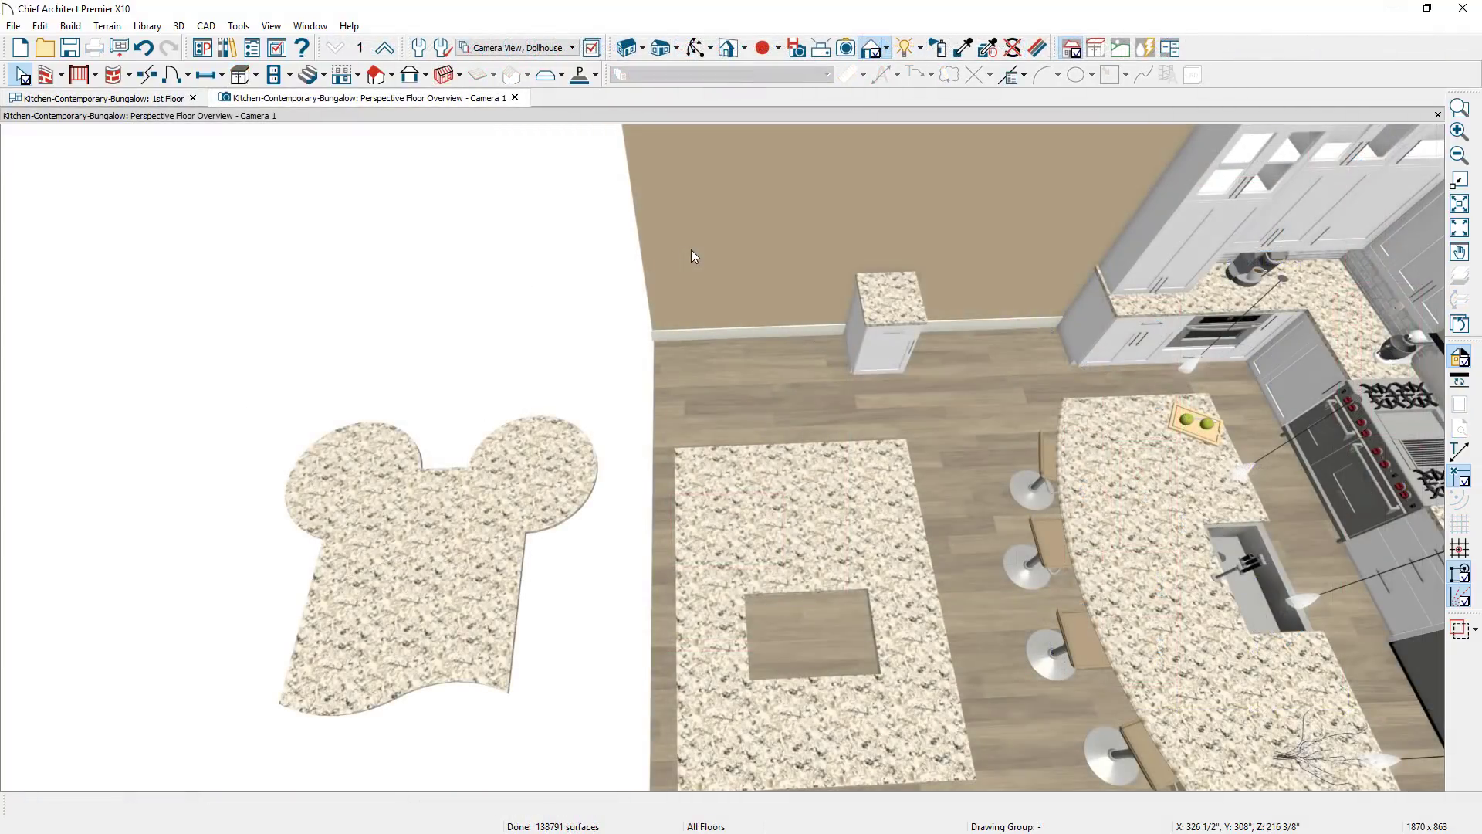
# Check the perimeter, area and volume of the combined mouse-ear-shaped countertop in its specification
pyautogui.doubleClick(419, 565)
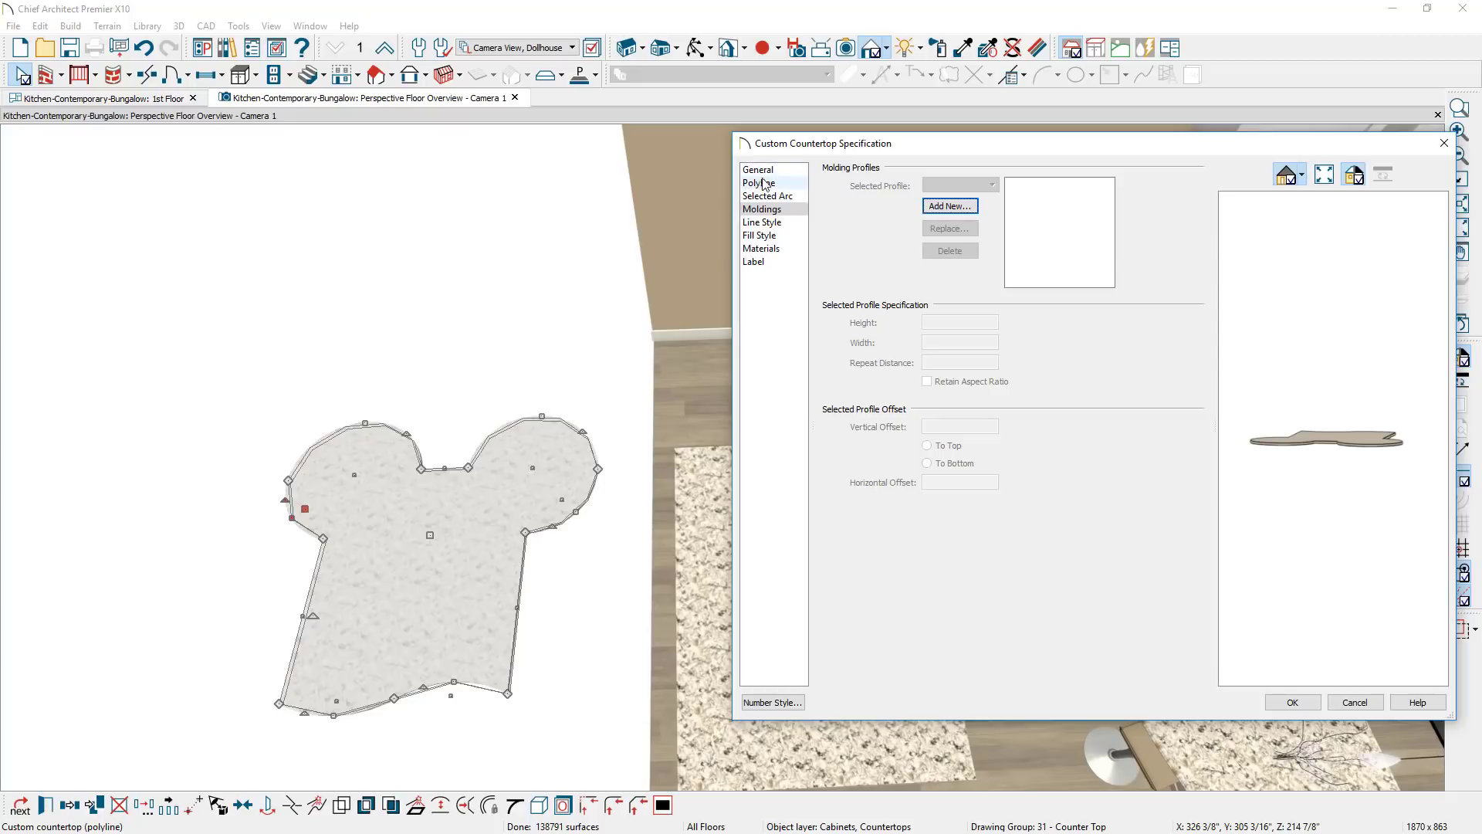
pyautogui.click(784, 184)
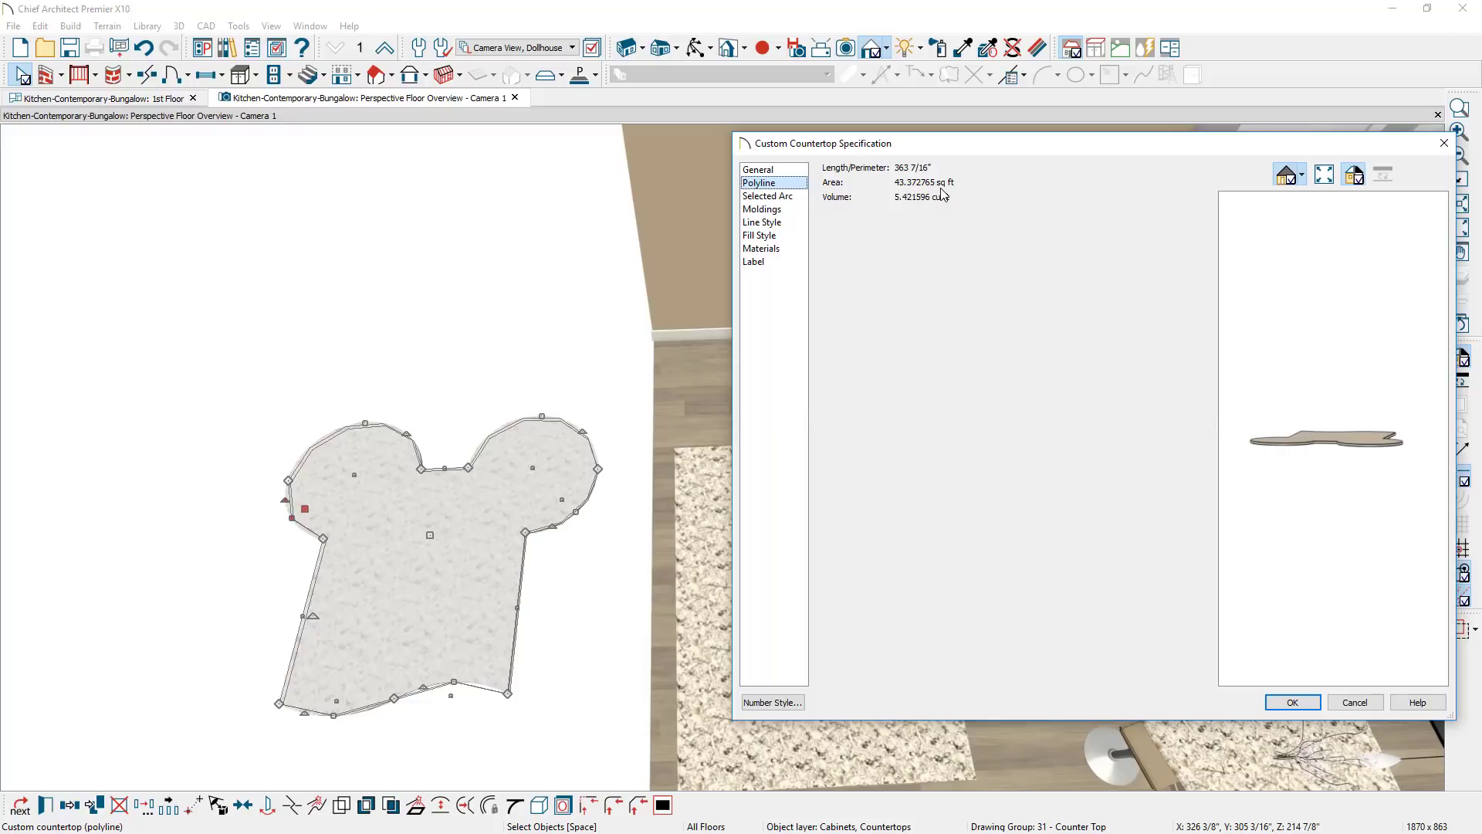
pyautogui.press('Return')
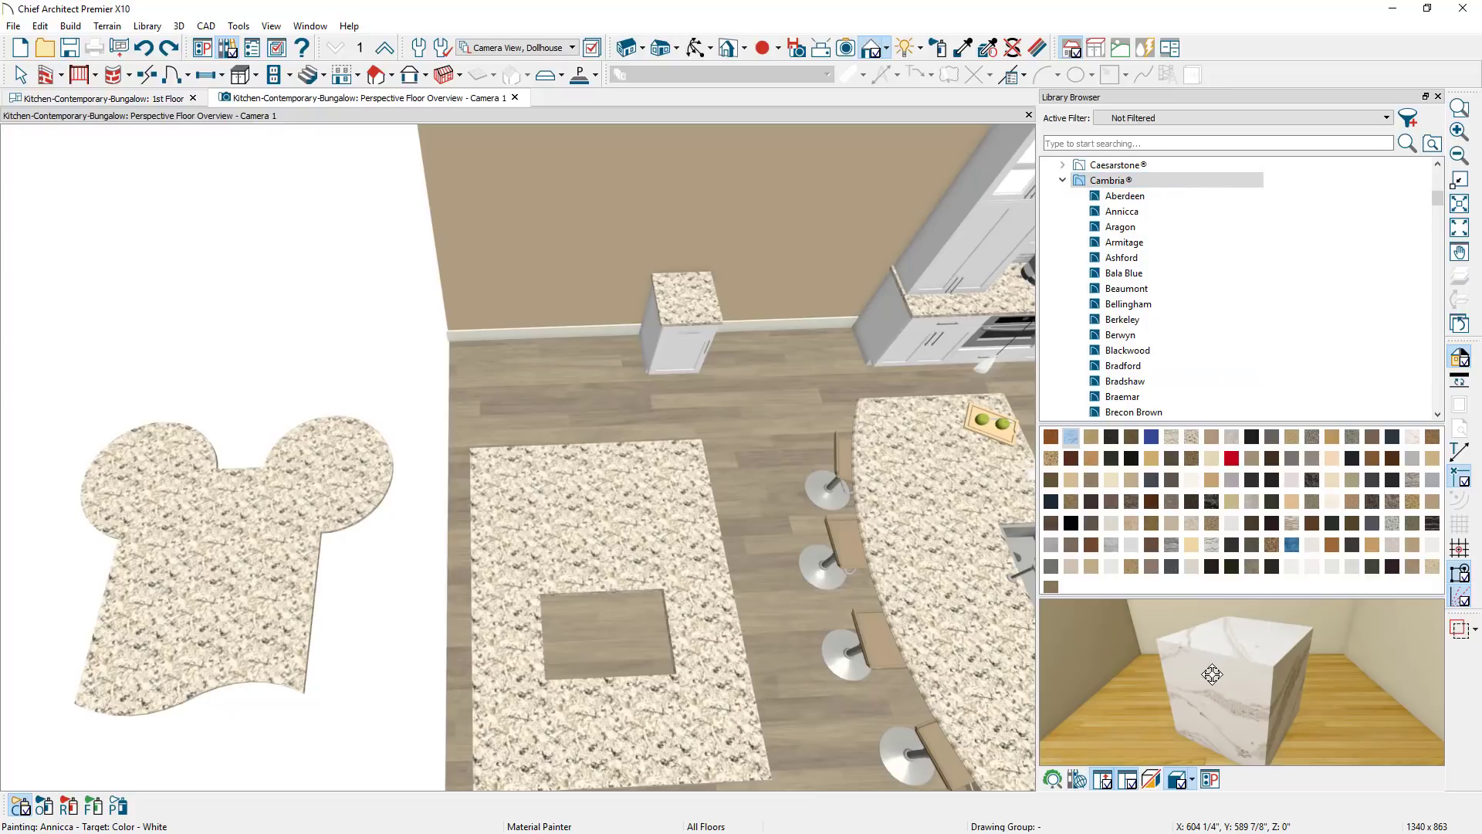
# Apply Cambria's Annicca material to the mouse-ear-shaped countertop and Seagrove to the rectangular countertop with the cutout
pyautogui.click(281, 589)
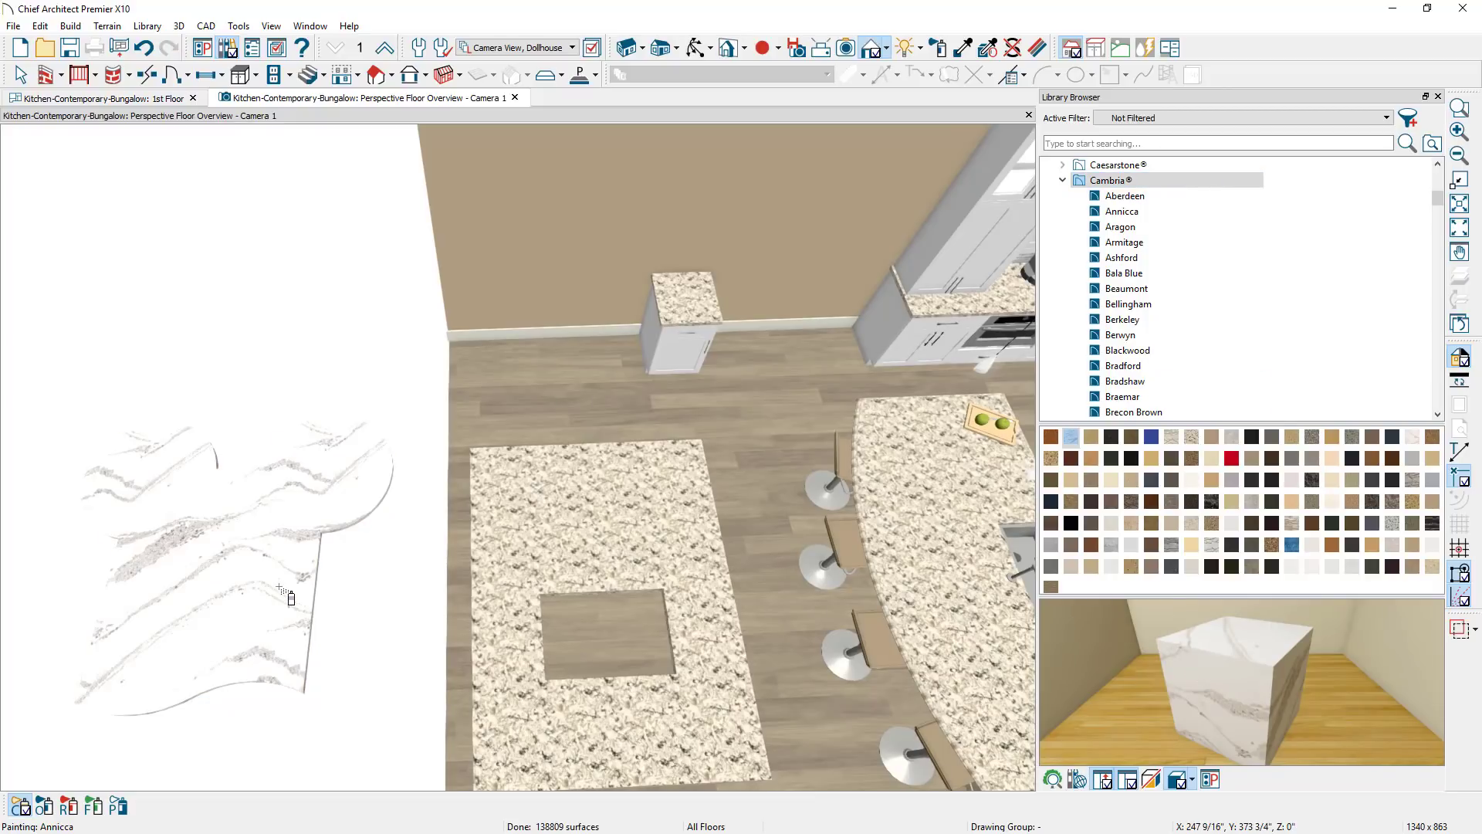
pyautogui.click(1211, 544)
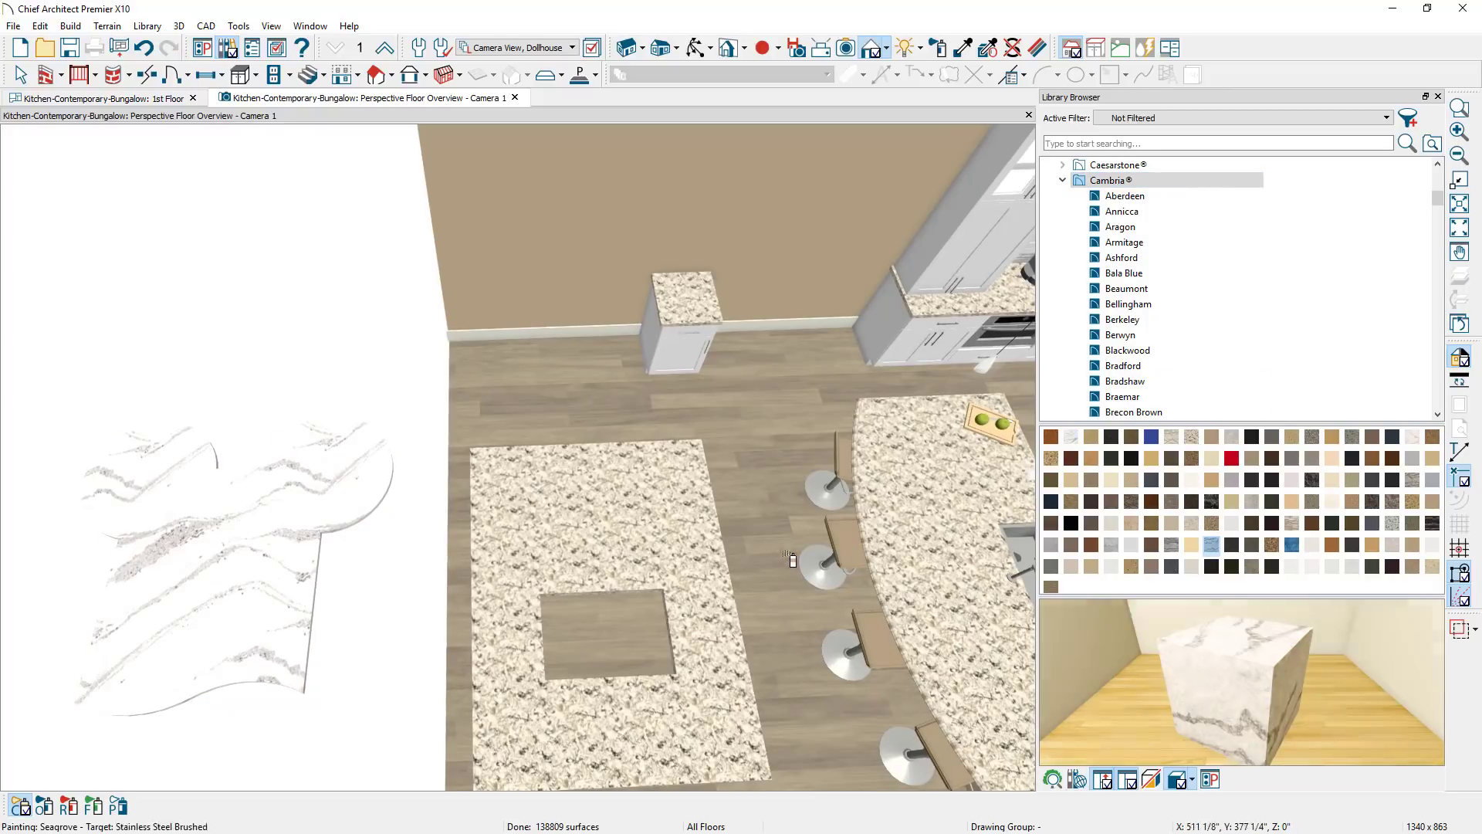
pyautogui.click(689, 532)
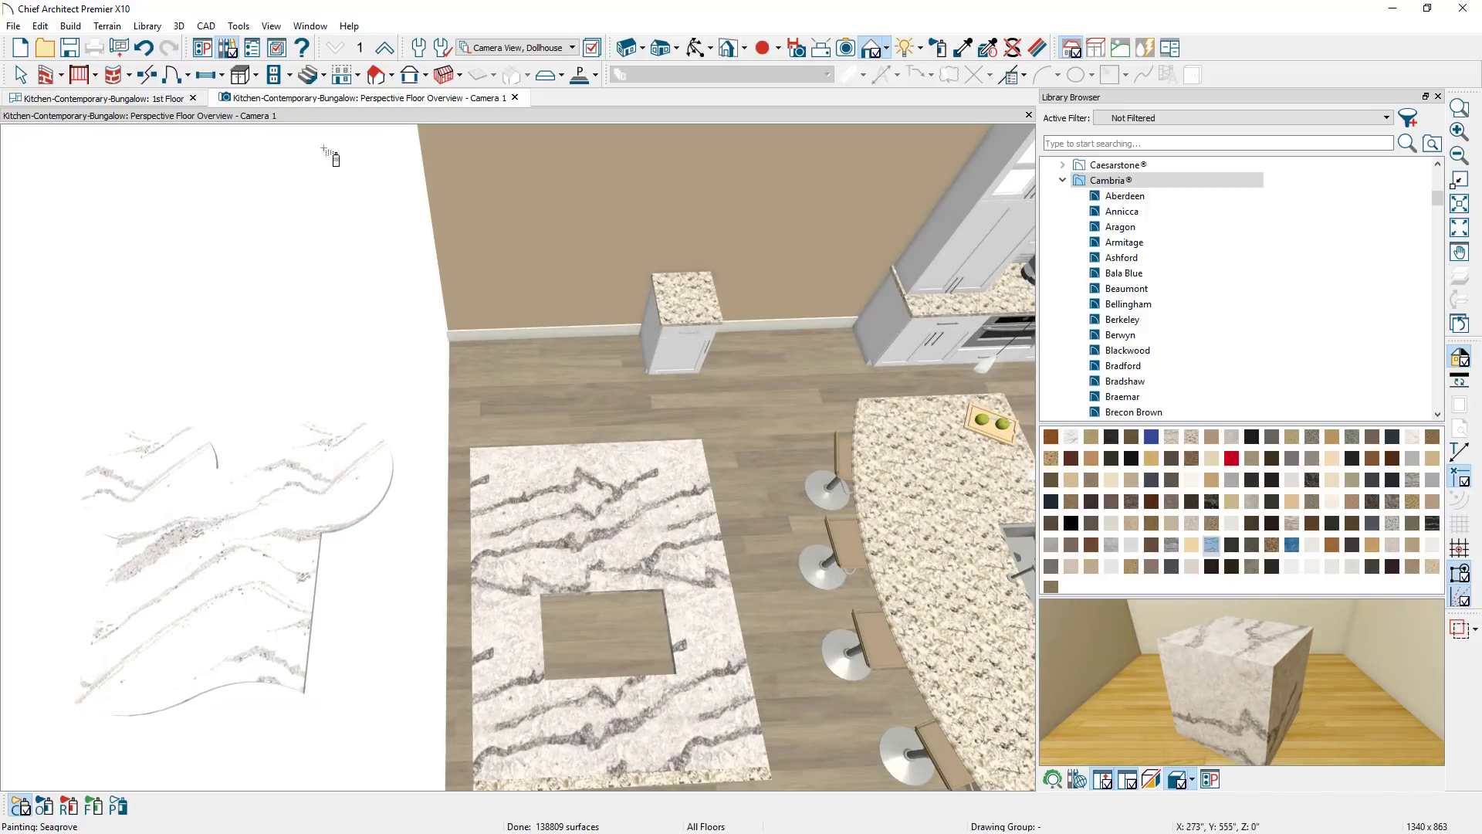
# Find the library command for getting additional content online
pyautogui.click(147, 26)
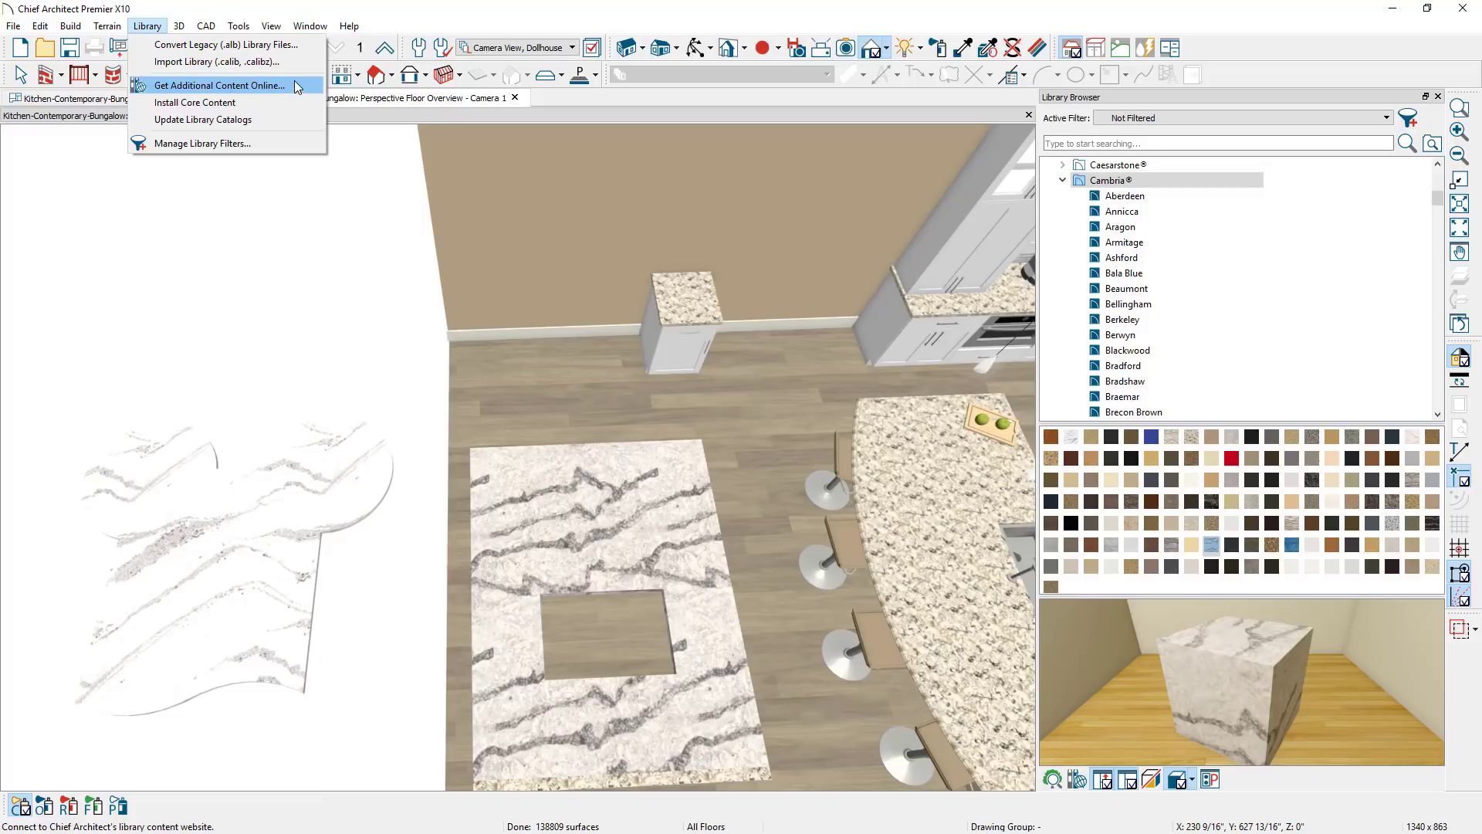